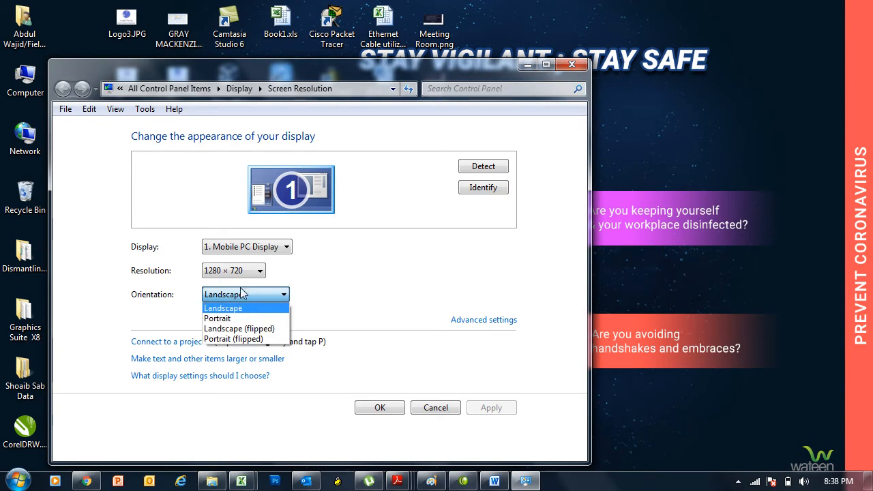
Step: Apply the display settings with Landscape orientation and the displays duplicated
click(348, 278)
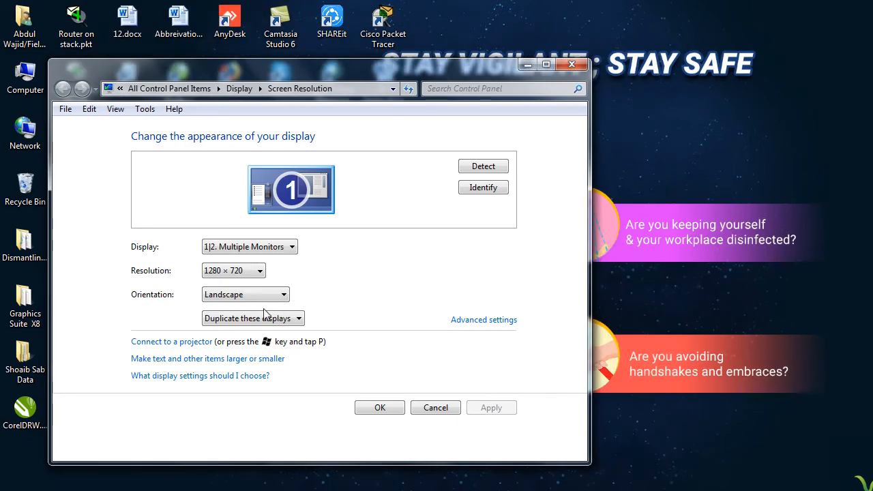
click(270, 323)
click(250, 336)
click(387, 440)
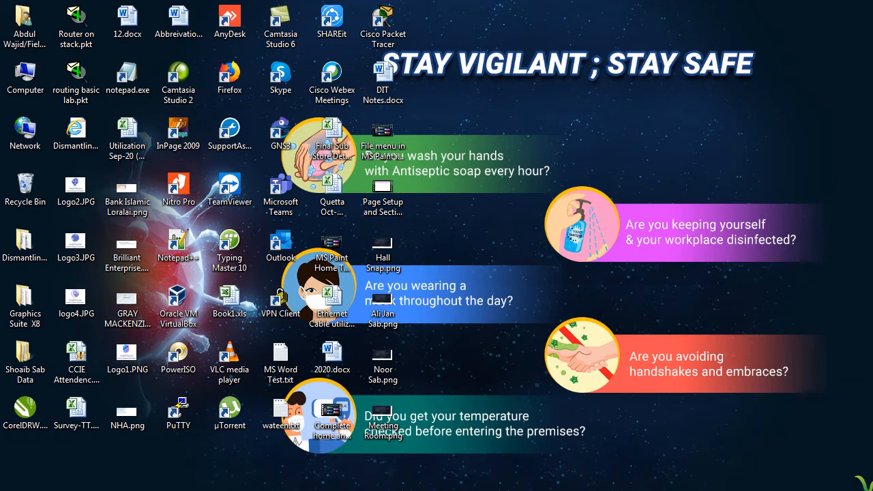
Step: Bring the Book1 Excel workbook to the front from the taskbar
click(321, 468)
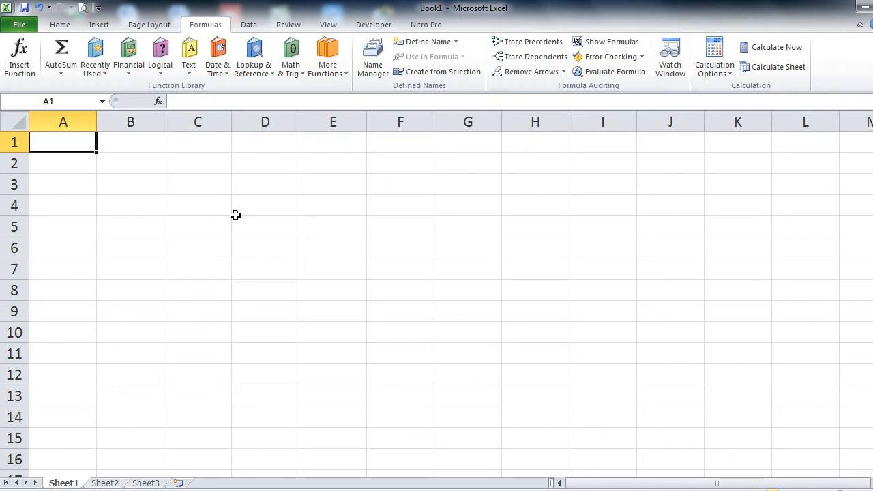
Step: Browse the Financial, Logical and Date & Time function lists on the Formulas tab
click(129, 73)
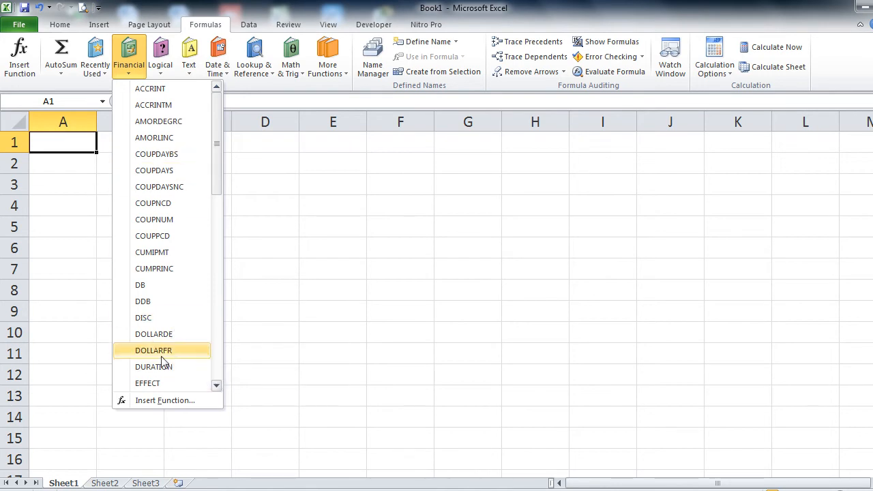
click(300, 296)
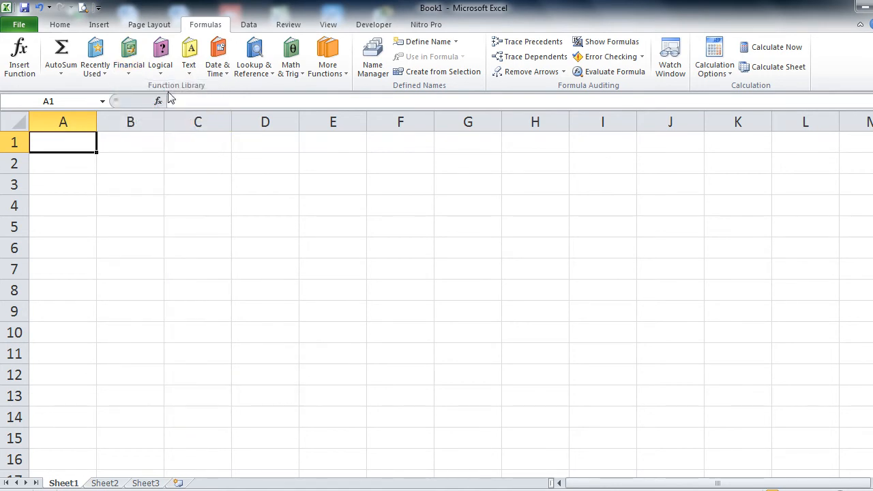
click(161, 78)
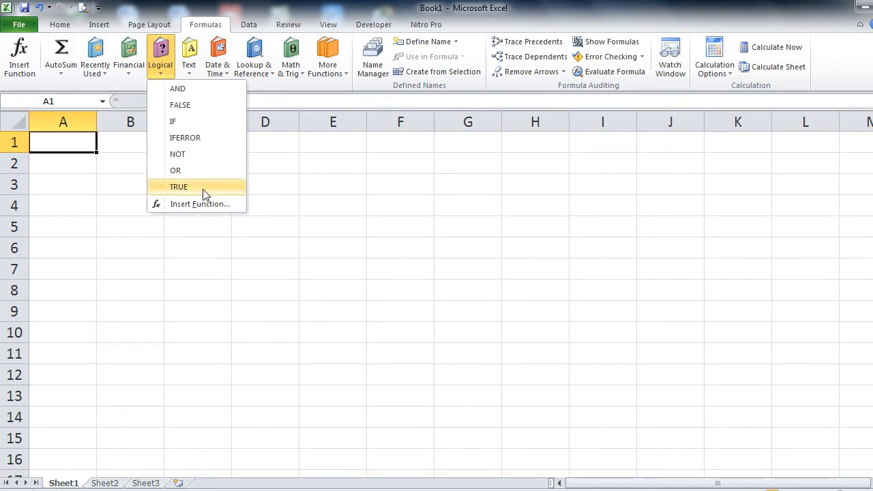
click(285, 173)
click(227, 77)
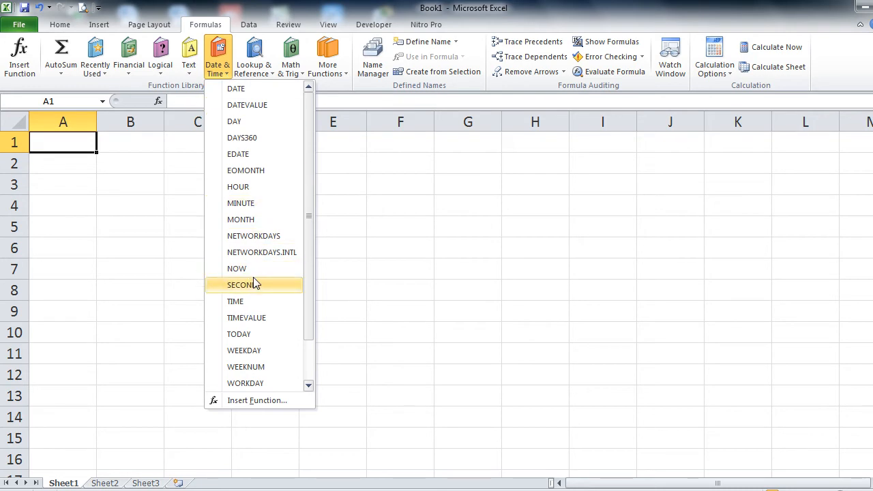
click(415, 242)
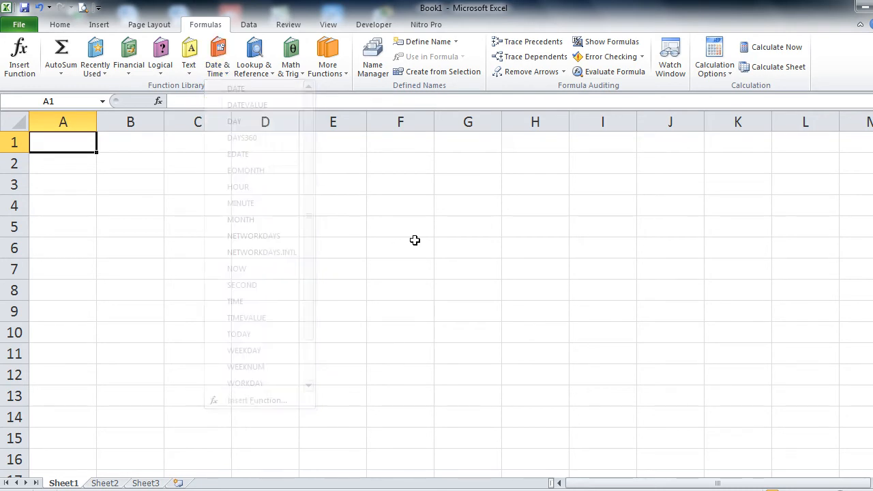
Step: Browse the Math & Trig and More Functions lists, then show the AutoSum functions
click(292, 78)
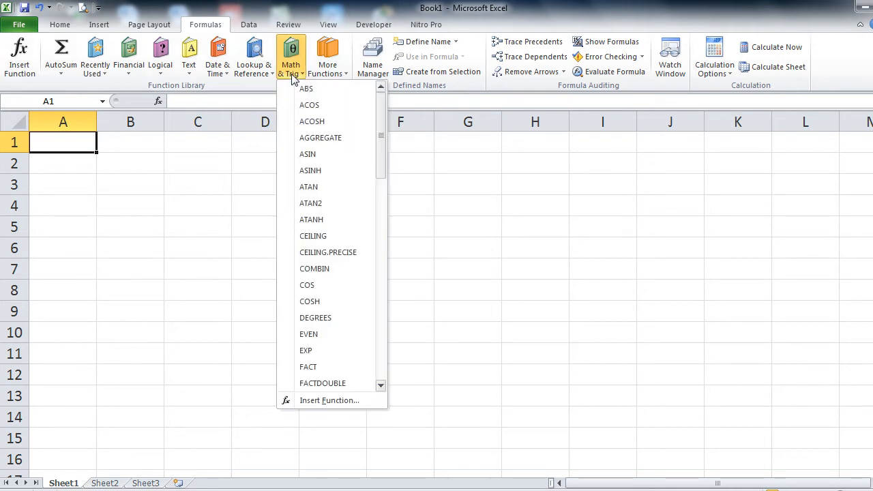
click(342, 58)
mouse_move(359, 94)
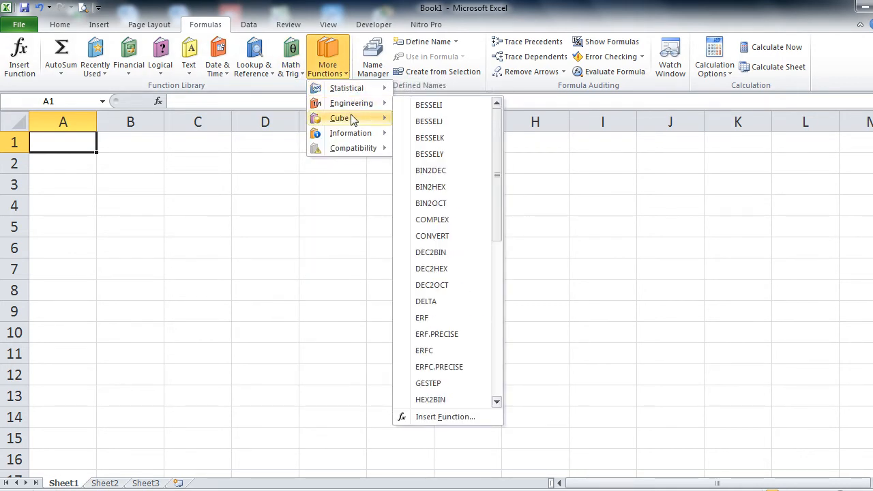
mouse_move(359, 138)
mouse_move(368, 156)
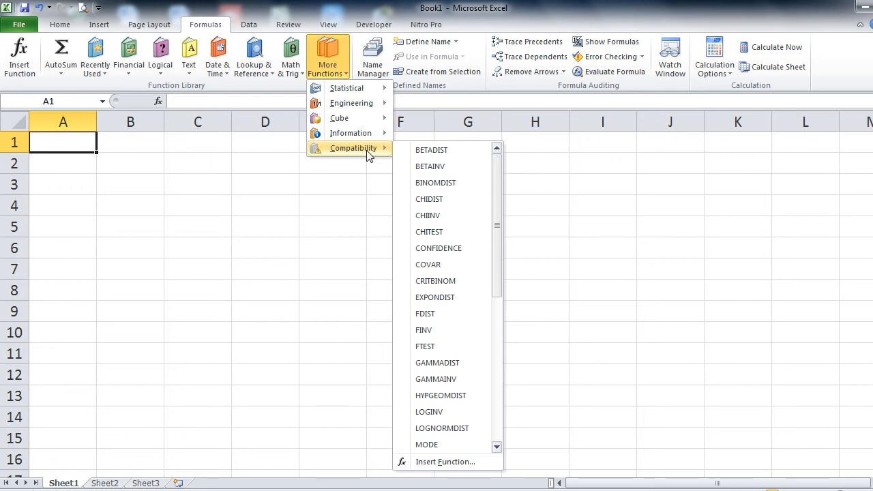
click(135, 175)
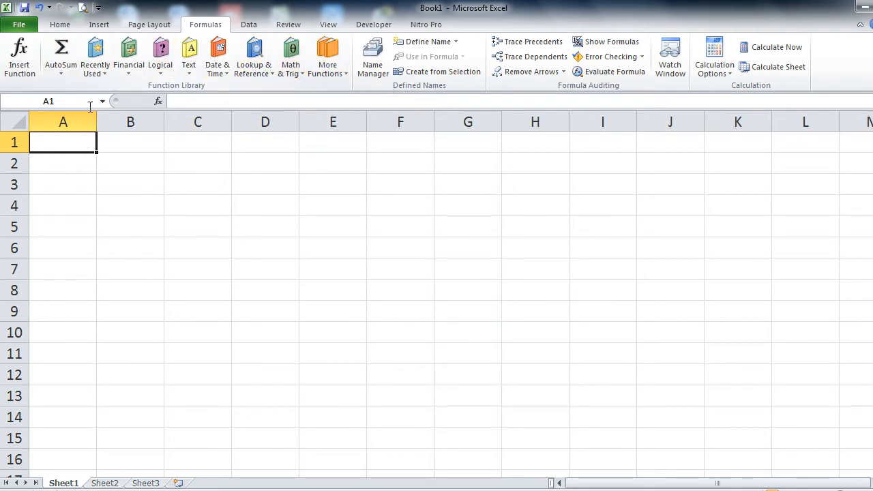
click(58, 75)
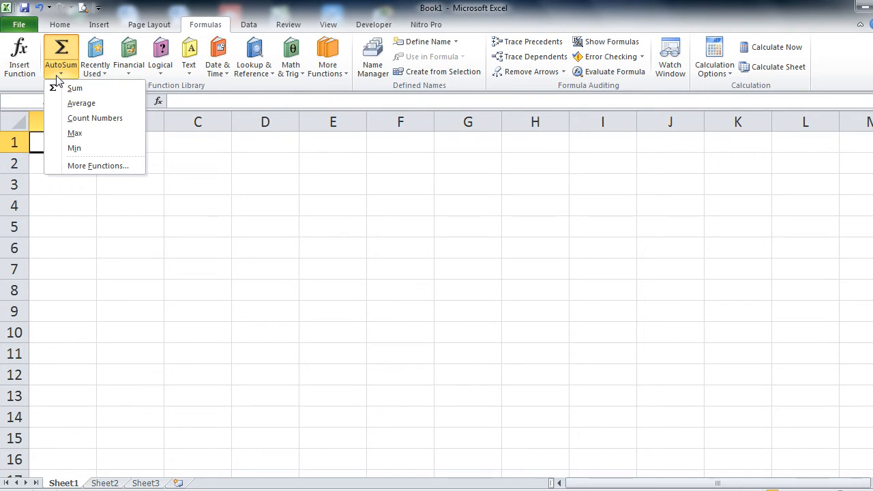
click(19, 56)
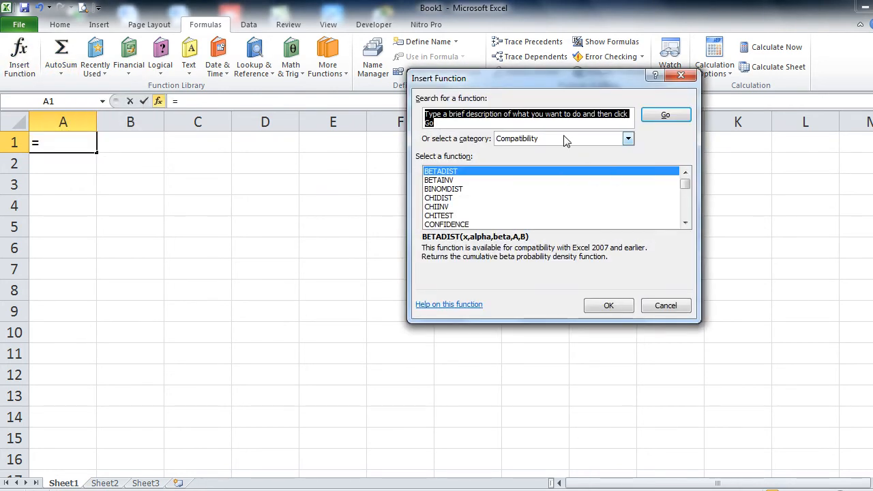
click(680, 311)
click(211, 248)
click(20, 65)
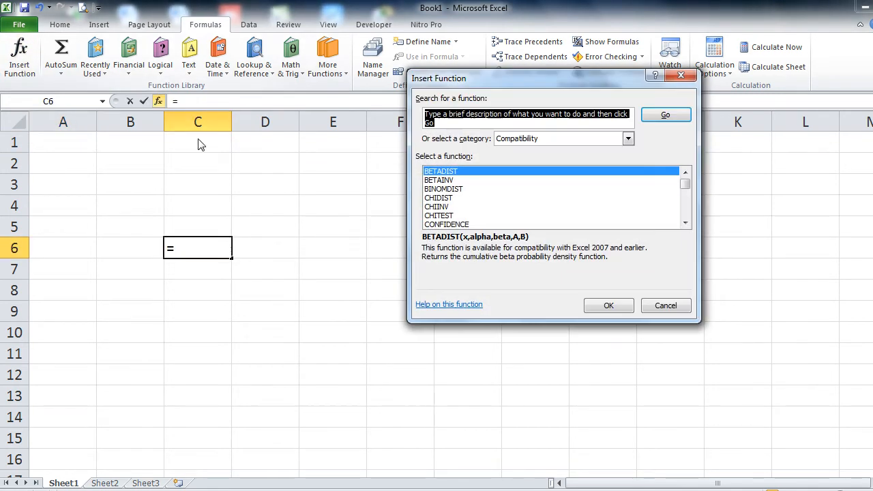
click(628, 139)
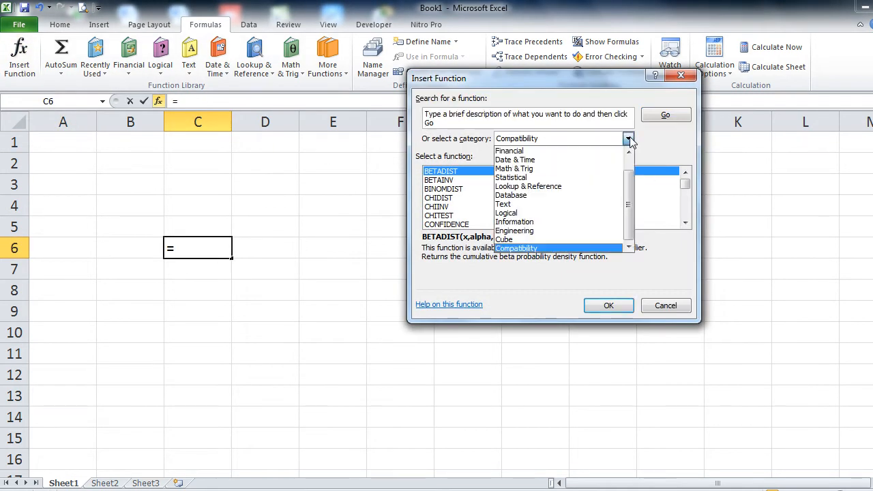
click(565, 151)
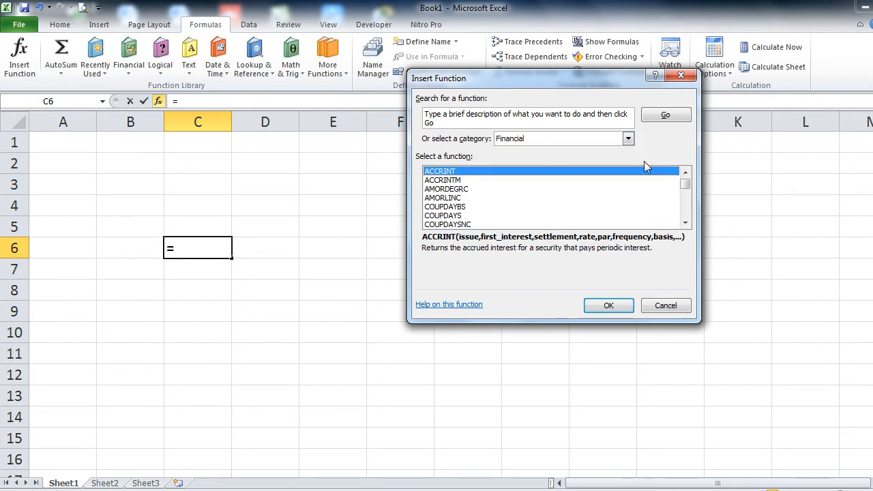
click(625, 140)
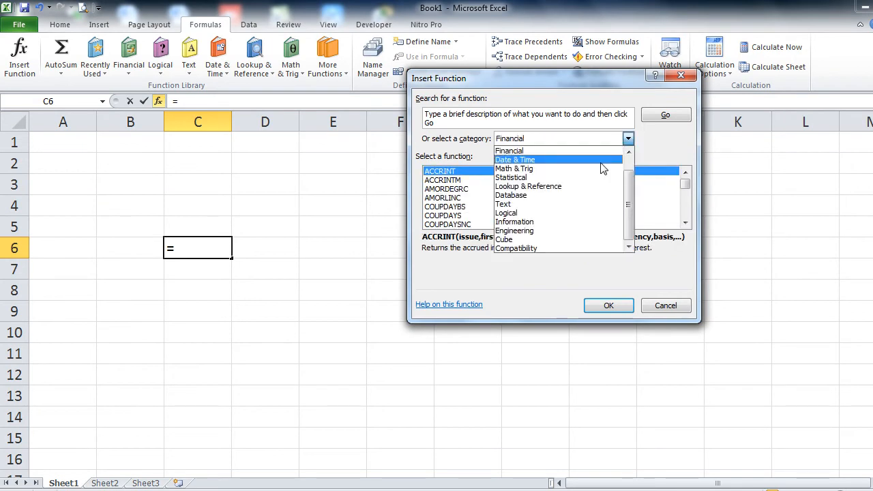
click(629, 152)
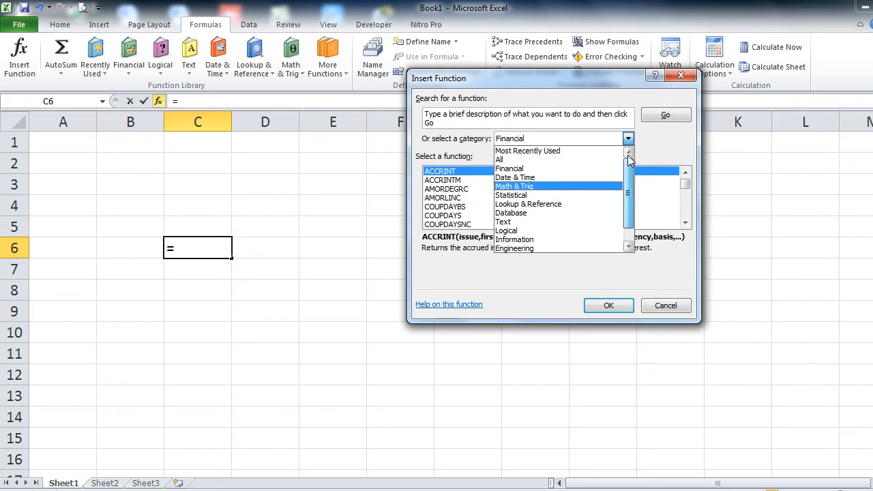
click(528, 151)
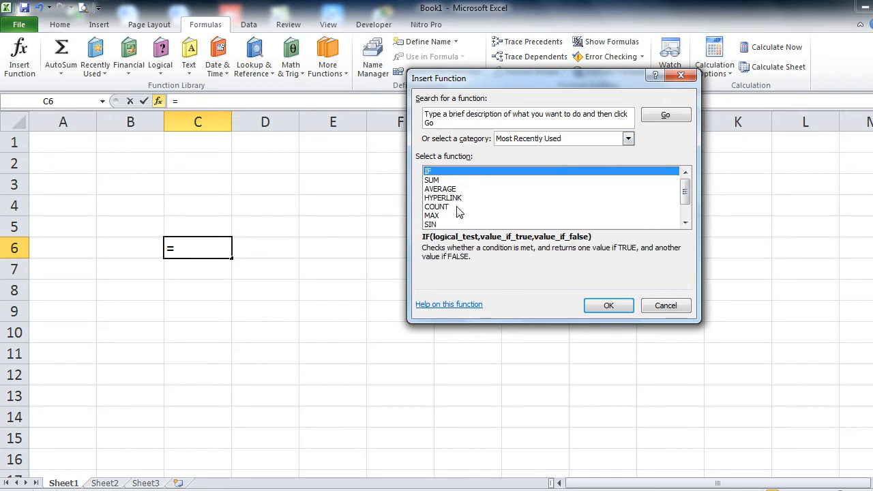
click(684, 223)
click(685, 223)
click(685, 223)
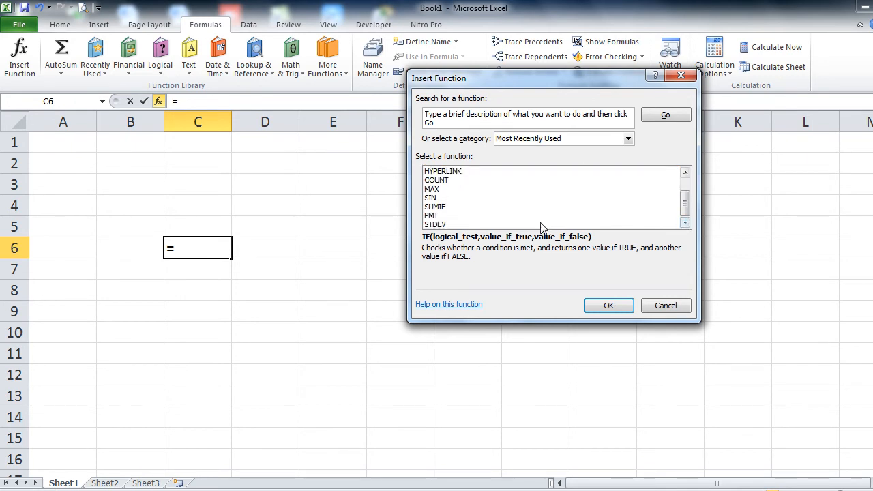
click(453, 207)
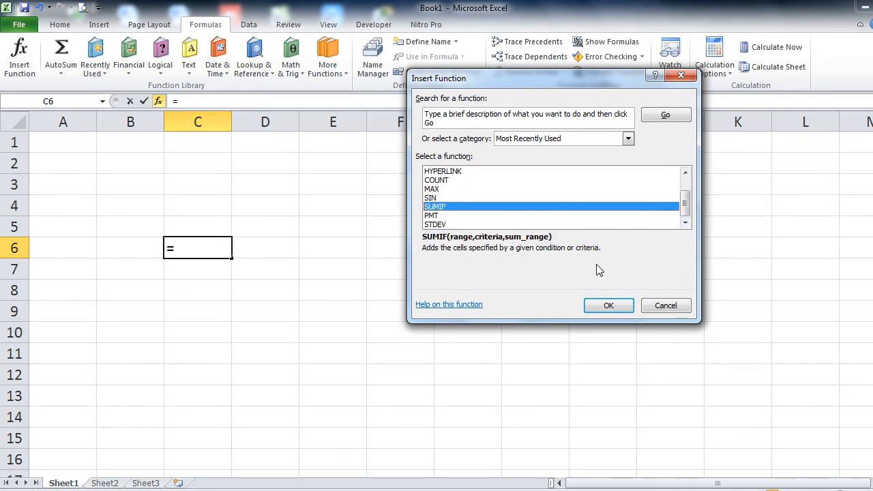
click(665, 306)
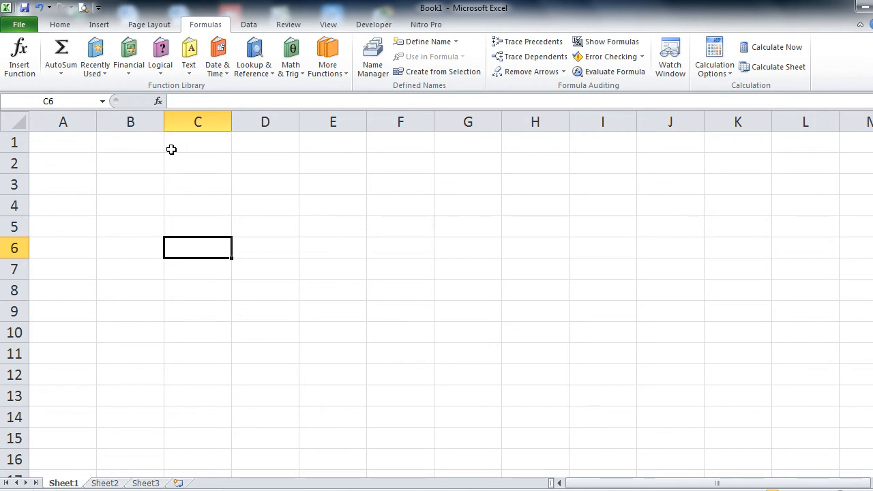
click(19, 56)
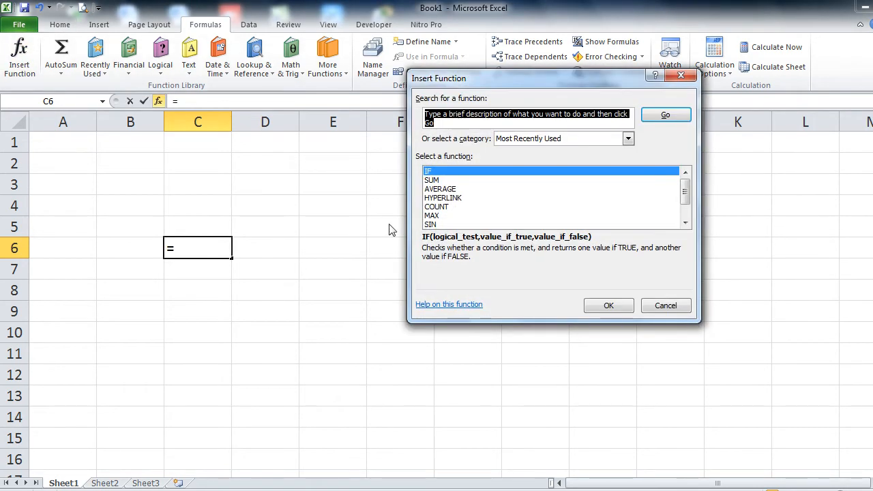
scroll(686, 212, down, 1)
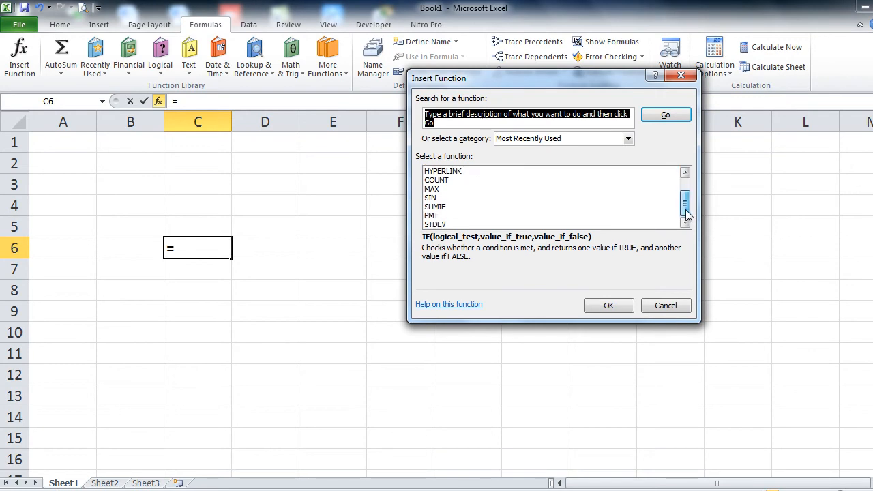
click(481, 217)
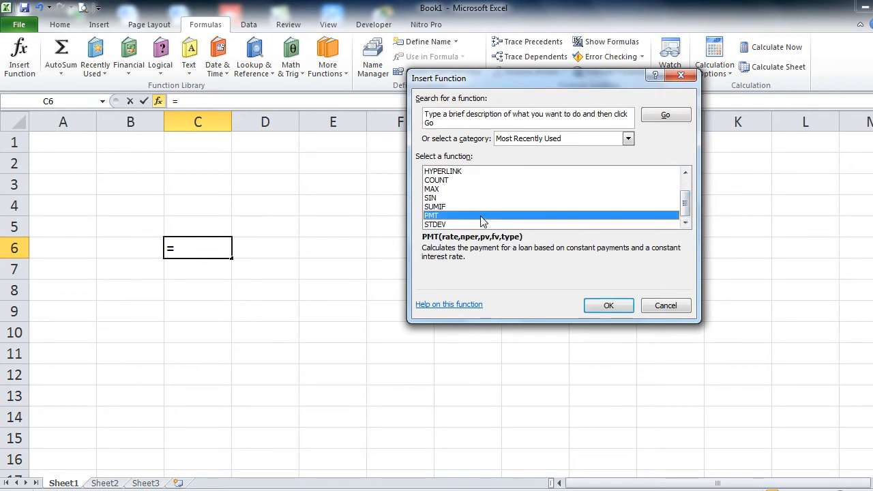
click(665, 305)
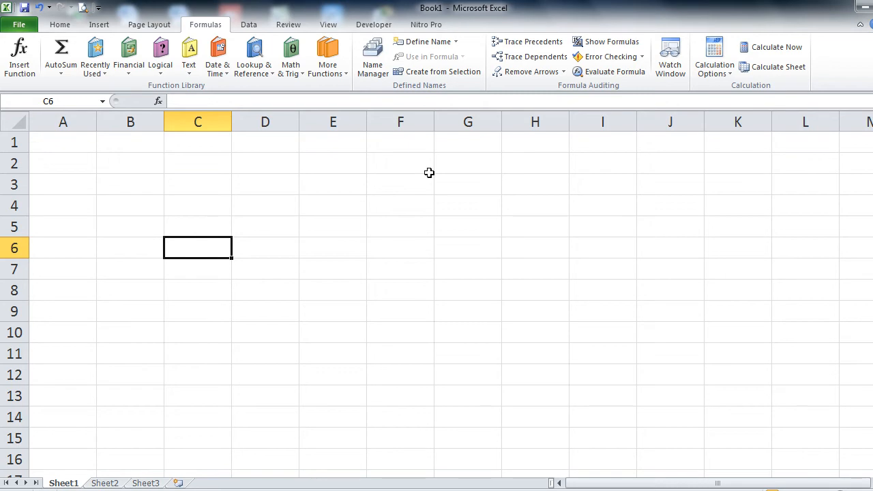
Step: Merge & Center each 2x2 block: A1:B2, C1:D2, A3:B4 and C3:D4
drag(73, 144, 120, 165)
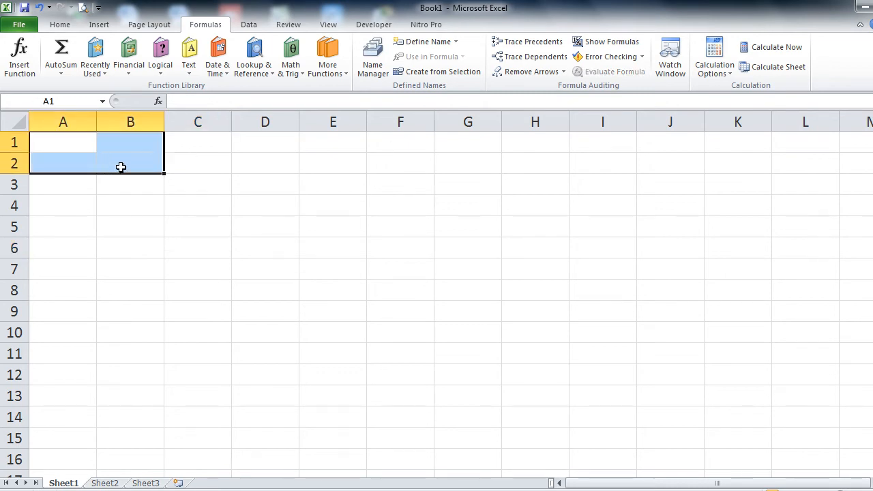
click(62, 28)
click(395, 67)
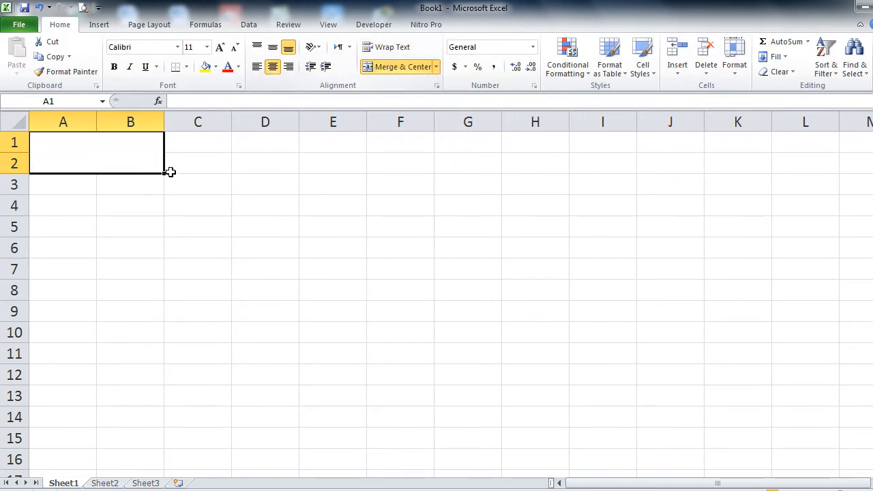
click(212, 144)
drag(236, 148, 255, 155)
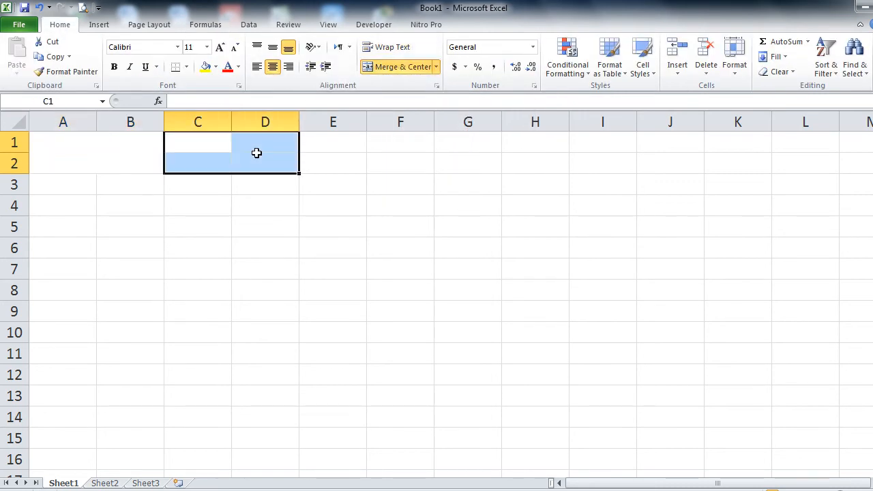
click(396, 66)
drag(84, 185, 118, 200)
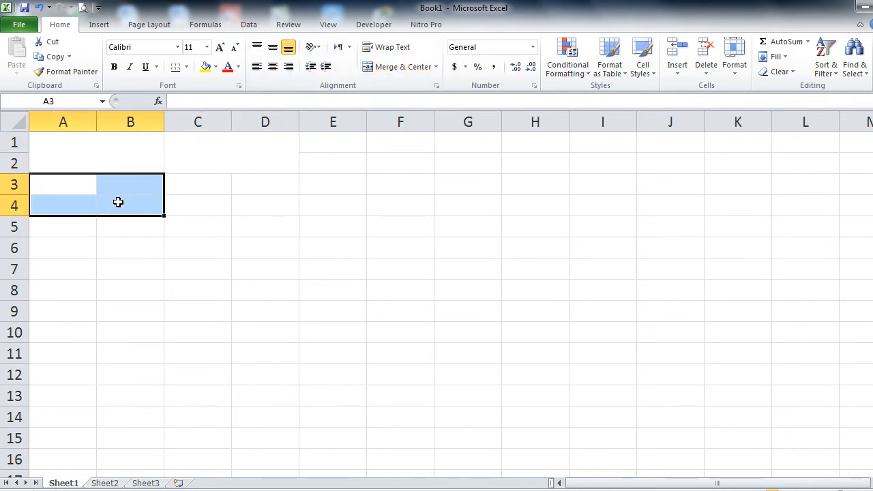
click(405, 68)
drag(197, 183, 259, 219)
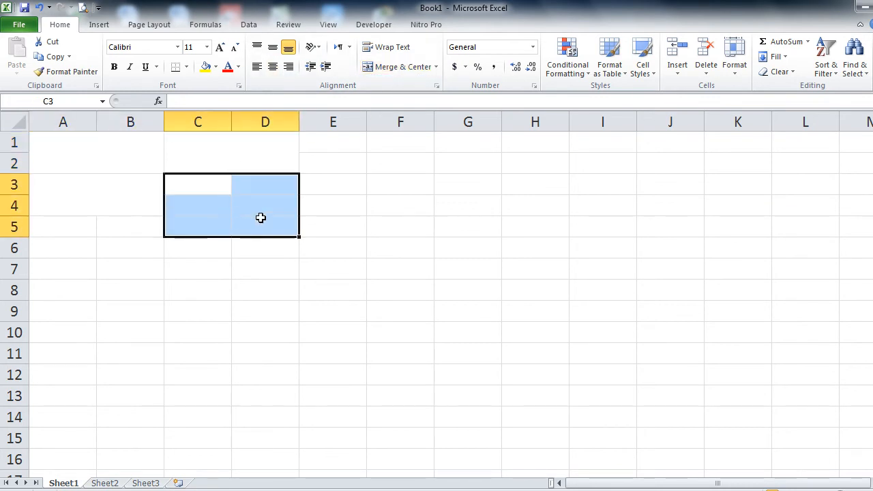
drag(211, 198, 241, 189)
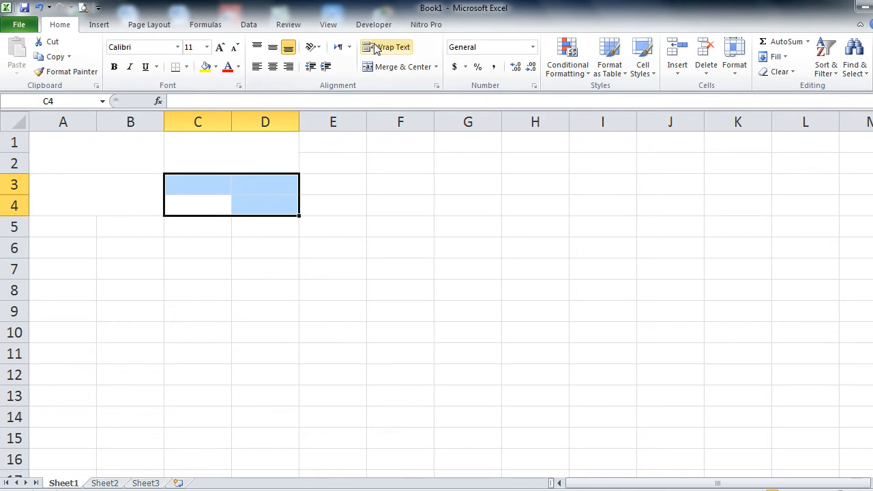
click(392, 67)
Step: Give A1:D4 middle vertical alignment and All Borders
drag(147, 158, 208, 191)
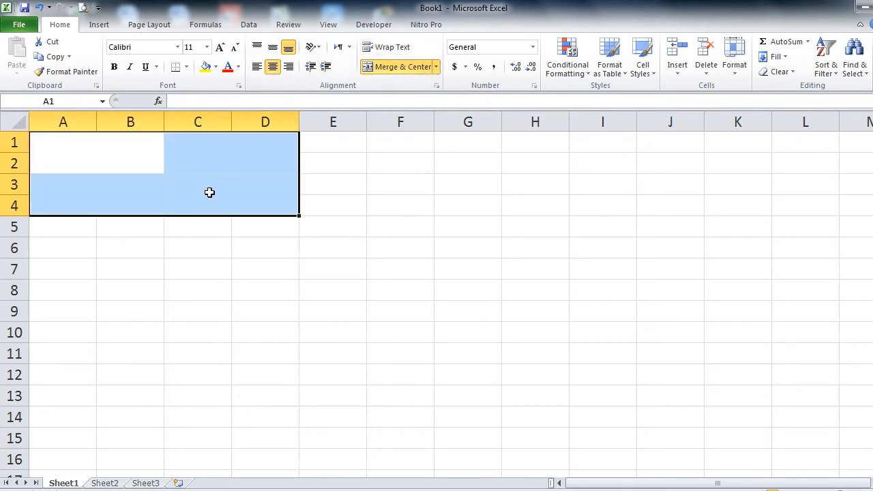
click(272, 49)
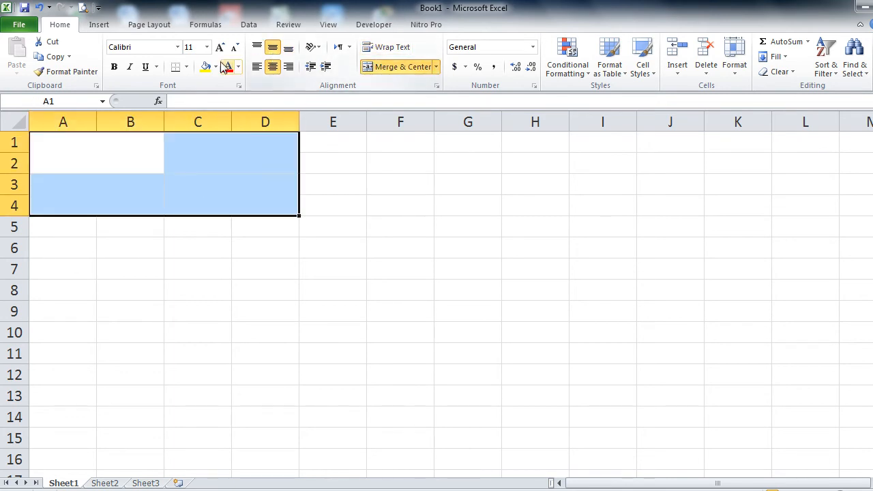
click(186, 66)
click(205, 175)
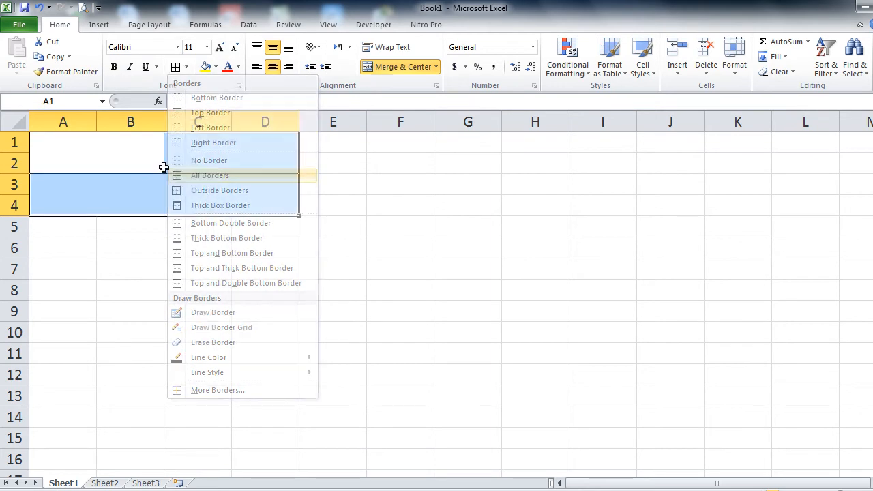
Step: Enter the fuel labels Petrol and Diesel with prices 102 and 106 below
text(trol)
key(Tab)
text(Diesel)
key(Return)
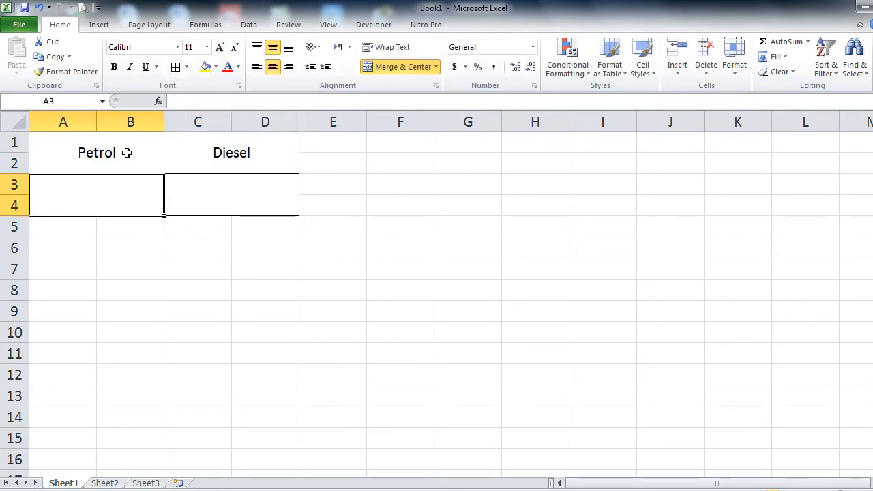
text(10)
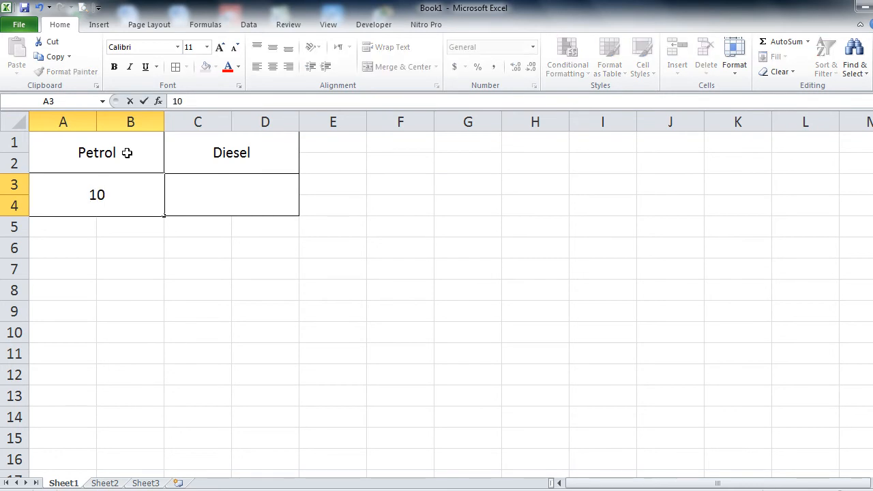
text(2)
key(Return)
key(Up)
key(Right)
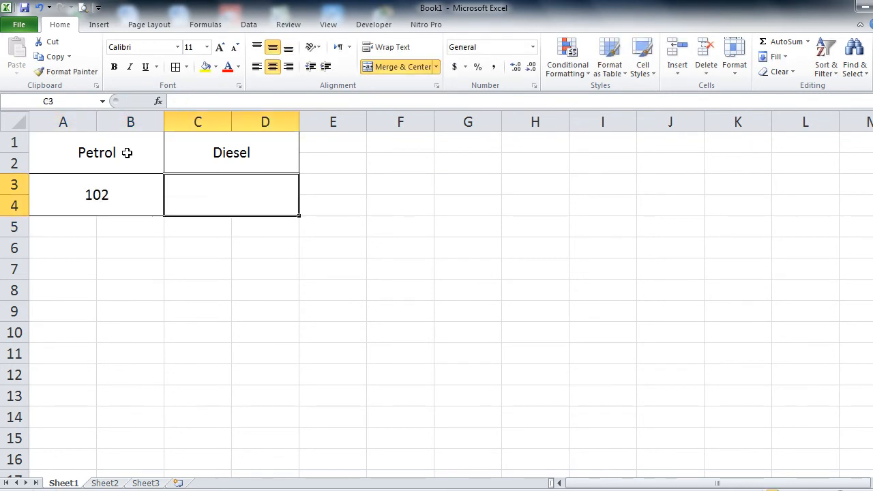
text(106)
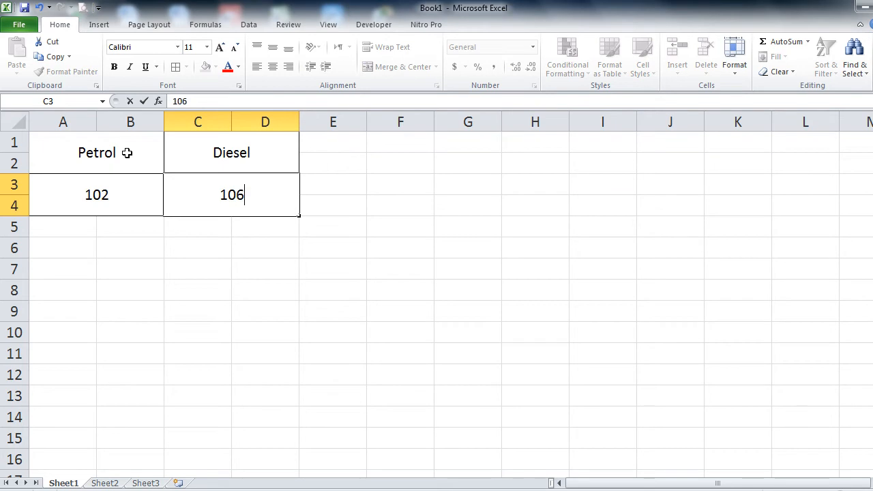
key(Return)
Step: Type the row 6 headers Sno, kinds, liters and Amount
key(Down)
key(Left)
key(Left)
text(Snoi)
key(Tab)
key(Left)
text(Sno)
key(Tab)
text(kinds)
key(Tab)
text(liters)
key(Tab)
text(Amount)
key(Return)
Step: Fill the Sno column with serial numbers 1 to 6
text(1)
key(Return)
text(2)
key(Return)
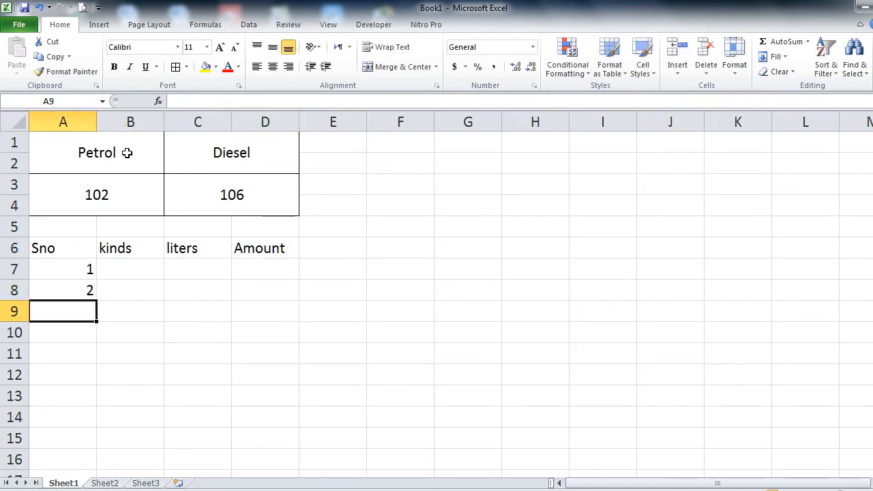
text(3)
key(Return)
text(4)
key(Return)
text(5)
key(Return)
text(6)
key(Up)
key(Up)
key(Up)
key(Up)
key(Up)
Step: Enter Petrol/Diesel in B7, narrow column A and widen column B to fit
key(Right)
text(Liter)
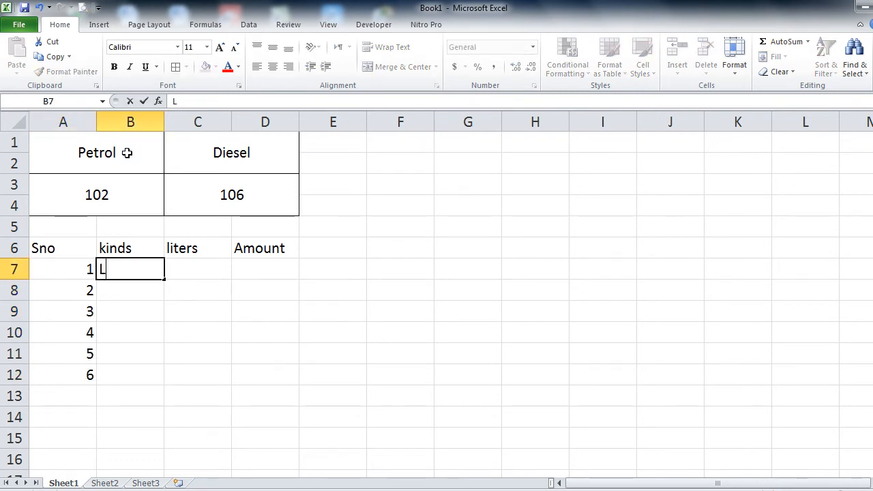
key(BackSpace)
key(BackSpace)
key(BackSpace)
key(BackSpace)
key(BackSpace)
text(Petrol/Diesel)
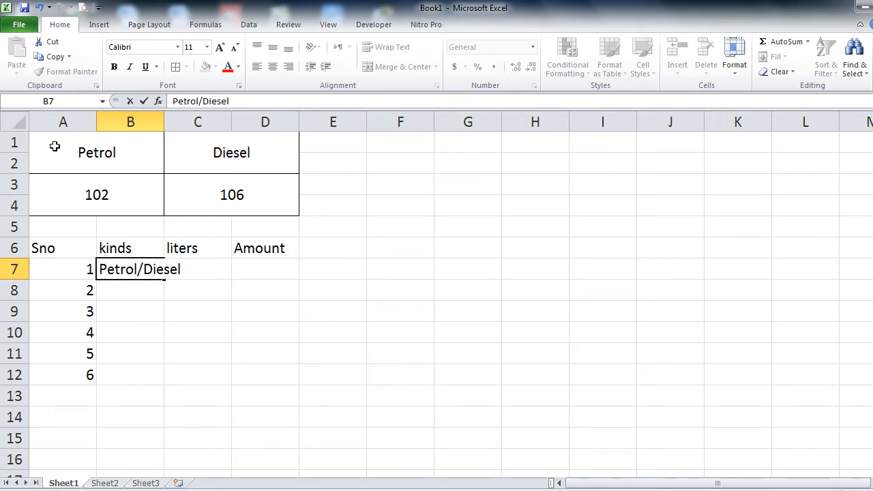
click(134, 184)
drag(96, 120, 54, 120)
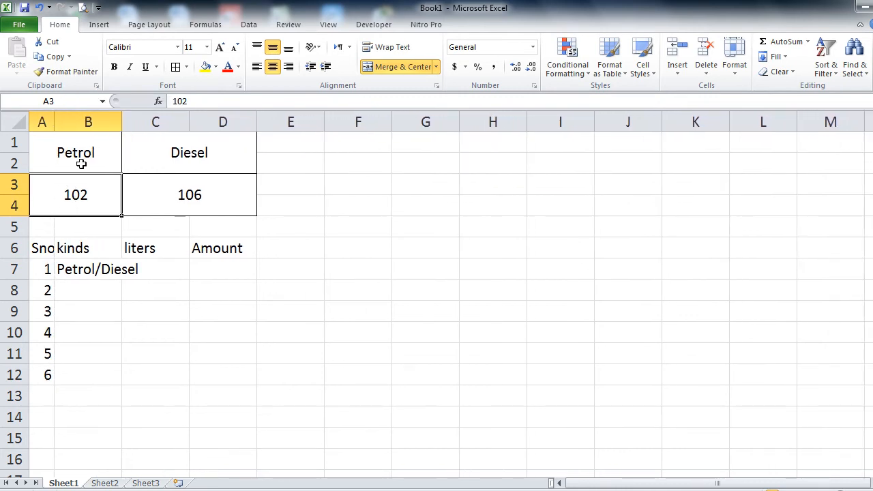
drag(120, 125, 156, 125)
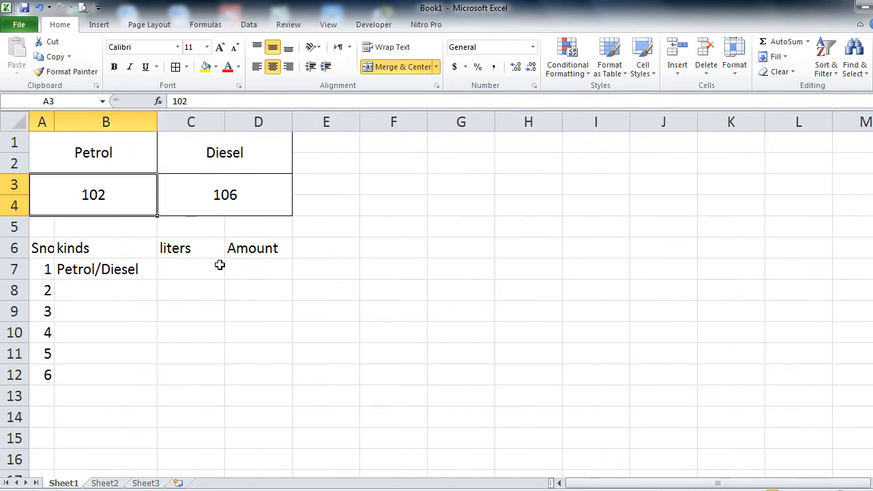
Step: Enter 100 liters in C7 and select the price cells 106 and 102
click(209, 267)
text(100)
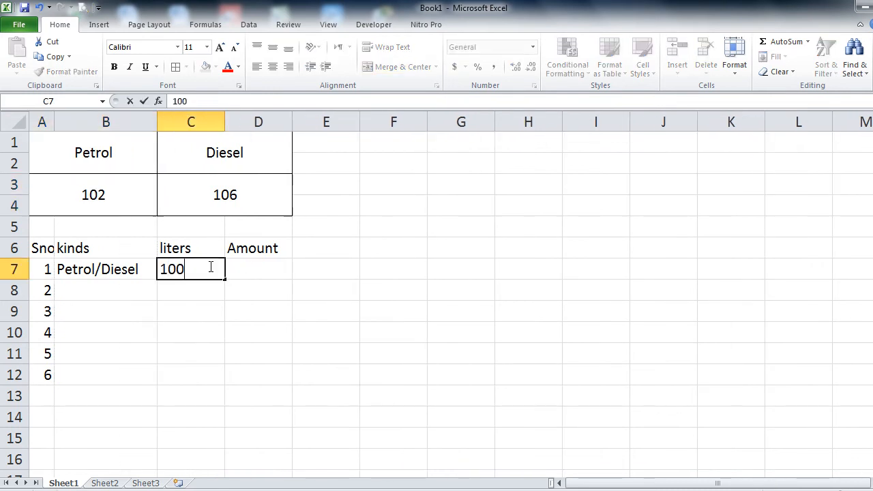
key(Tab)
key(Up)
key(Up)
key(Up)
key(Left)
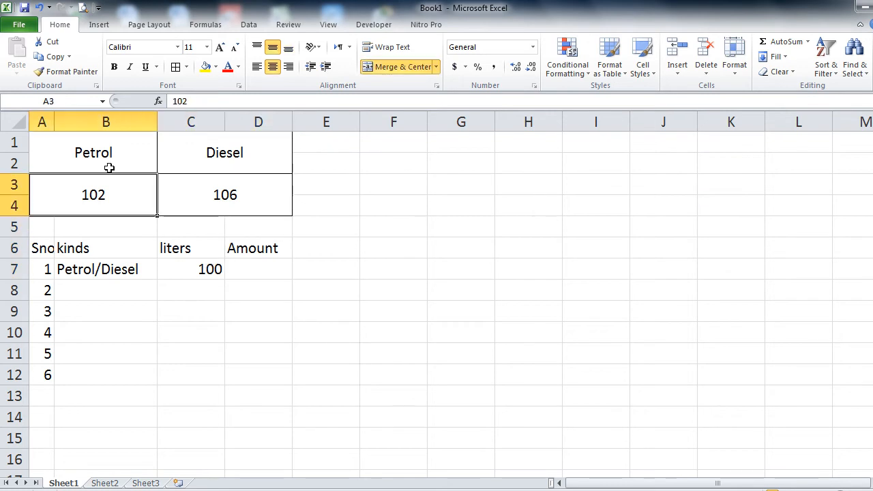
click(233, 195)
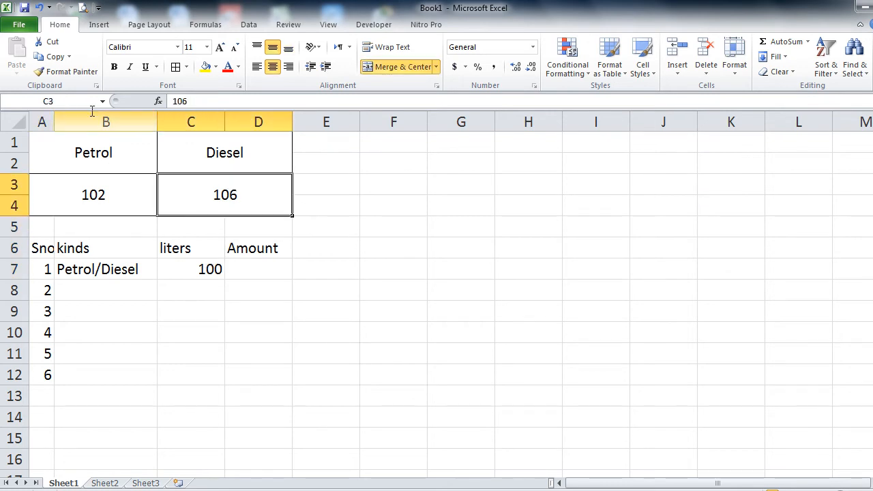
click(110, 198)
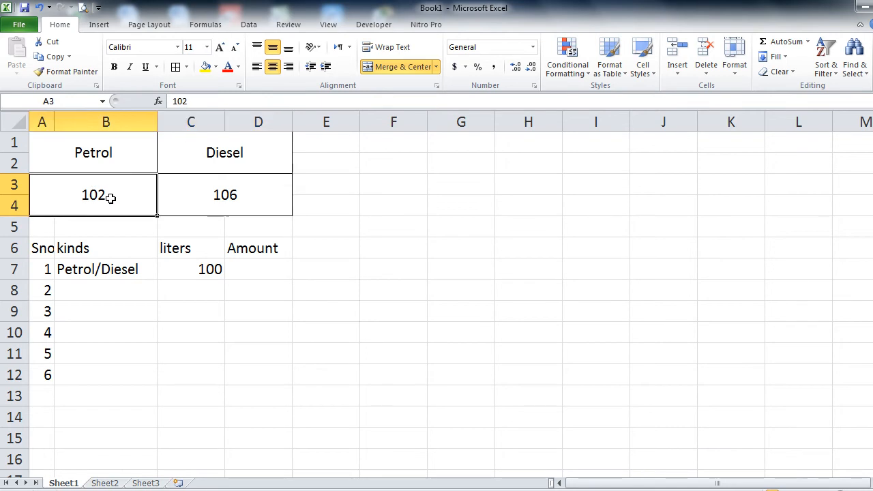
Step: Define the name Petrol_Price for the petrol price cell A3
click(206, 25)
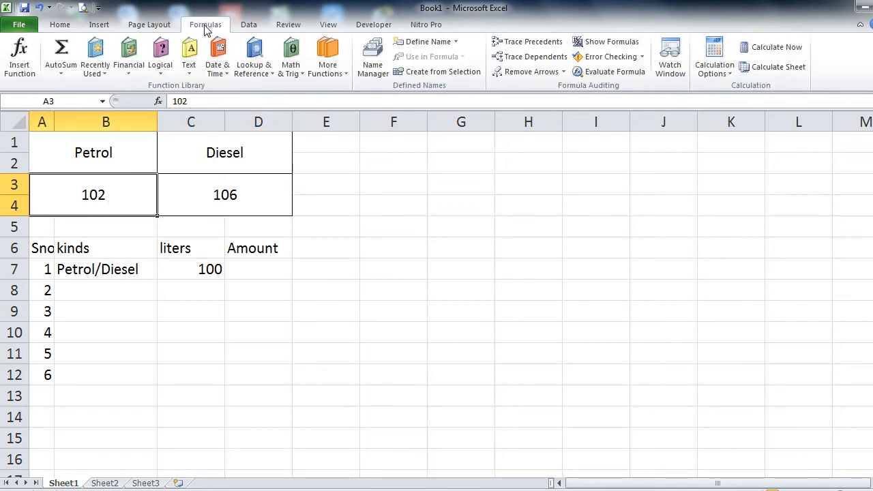
click(442, 44)
text(Pde)
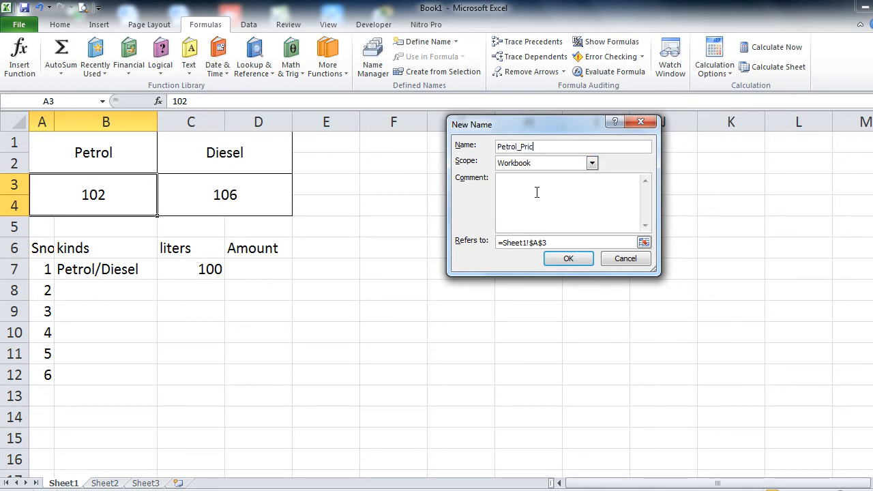
click(573, 259)
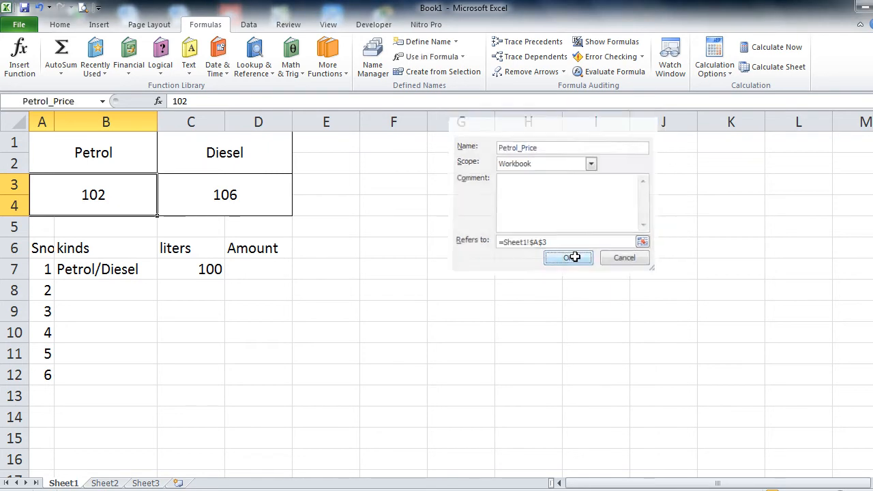
Step: Define the name Diesel_price for the diesel price cell C3
click(241, 192)
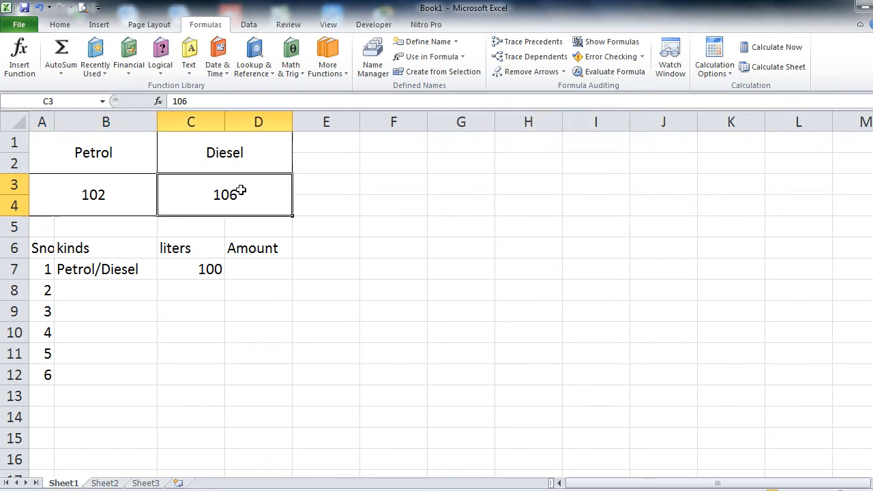
click(411, 45)
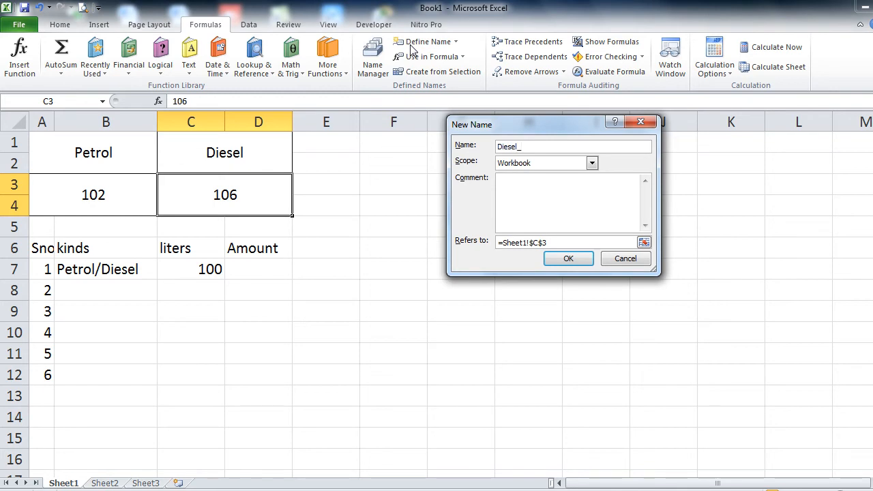
click(577, 263)
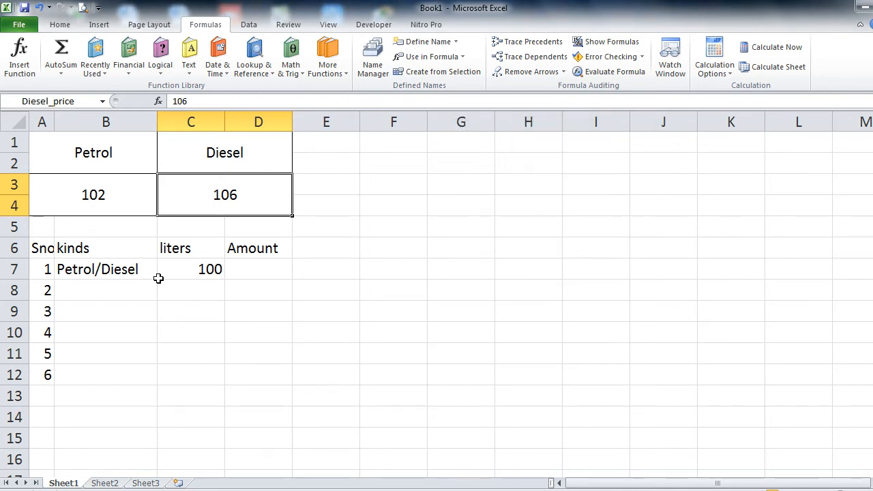
Step: In D7, start an IF formula returning Petrol_Price*C7 when B7 is "Petrol"
click(263, 266)
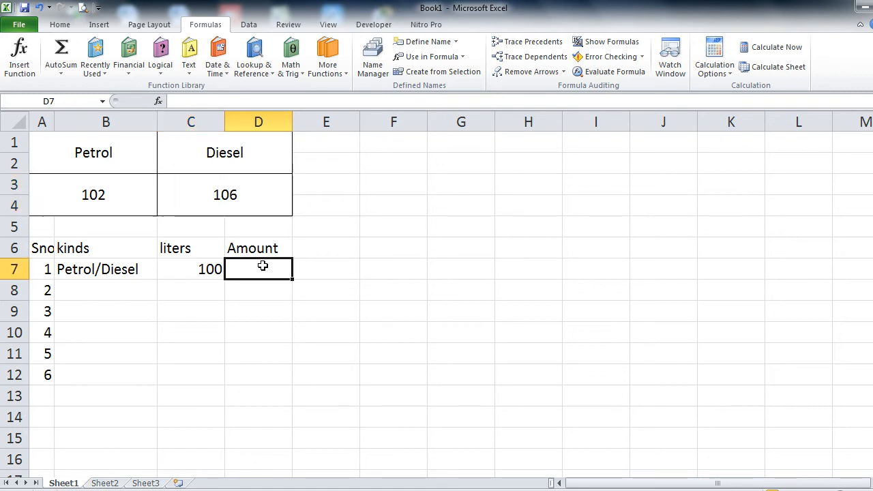
text(=in)
key(BackSpace)
text(f()
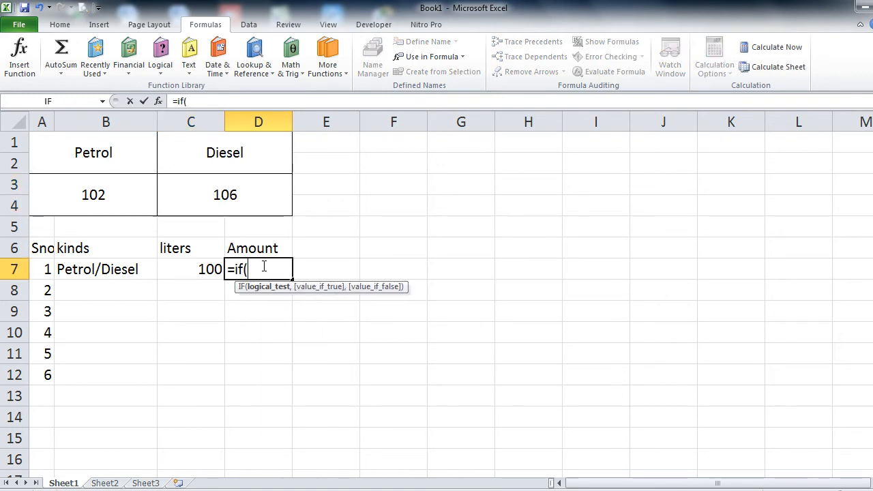
click(133, 270)
text(="O)
key(BackSpace)
text(Petr)
key(BackSpace)
text(g)
key(BackSpace)
text(rol",)
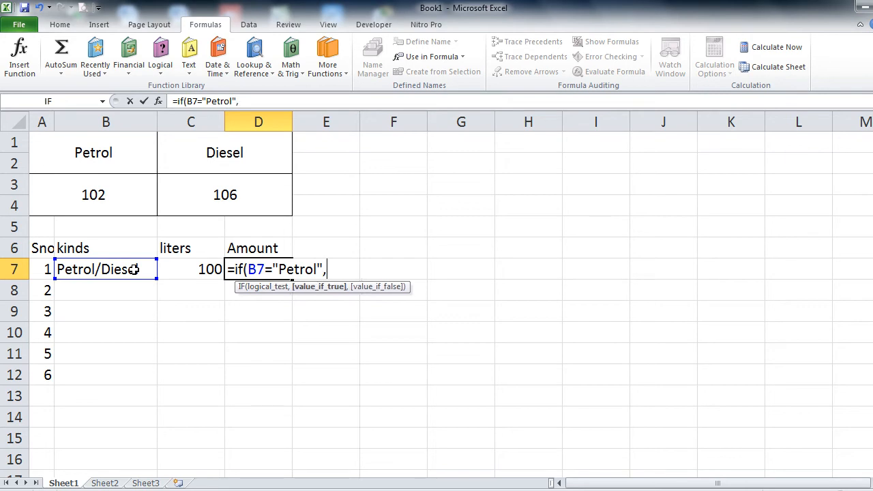
click(104, 194)
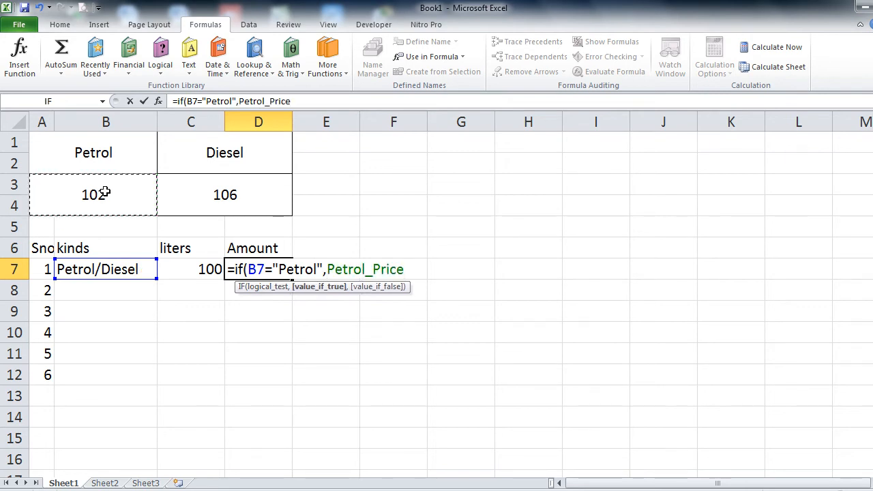
text(*)
click(179, 271)
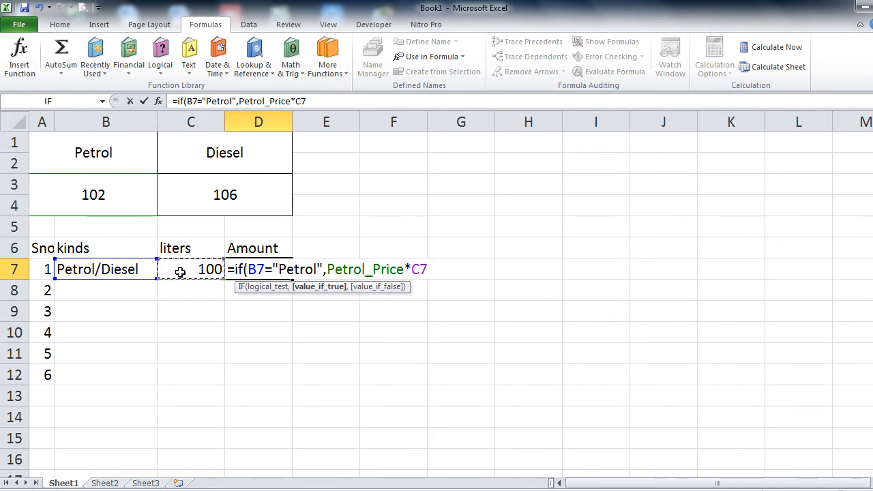
Step: Add a nested IF returning Diesel_price*C7 when B7 is "Diesel" and enter it
text(,if()
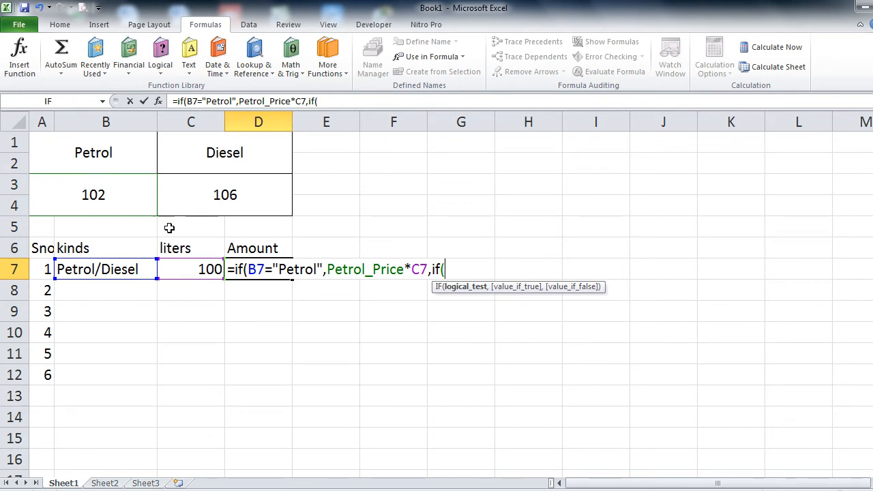
click(122, 271)
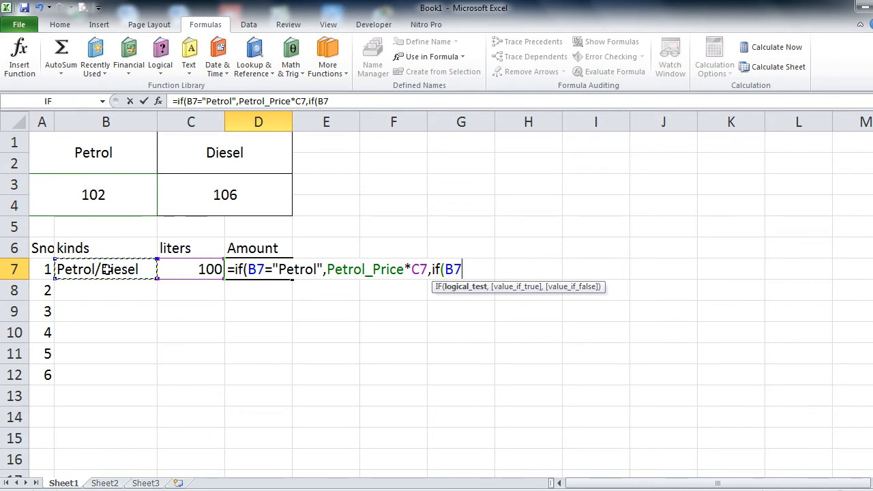
text(="Diesel")
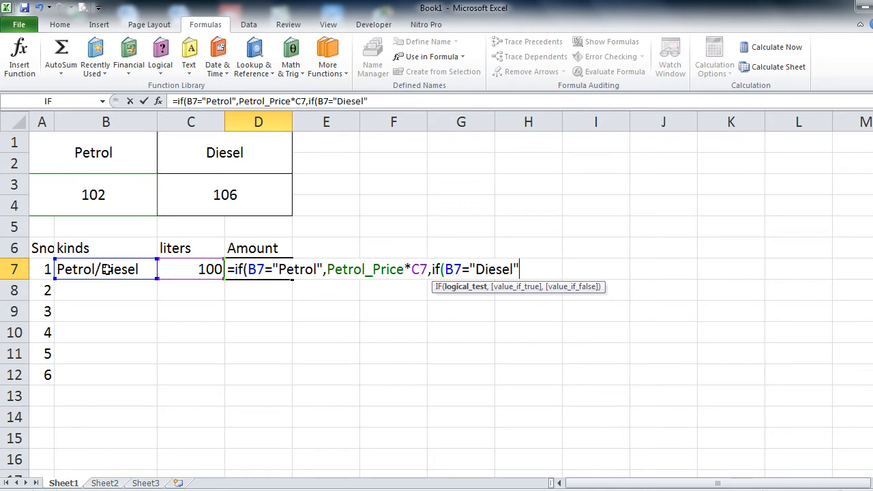
text(,)
click(192, 202)
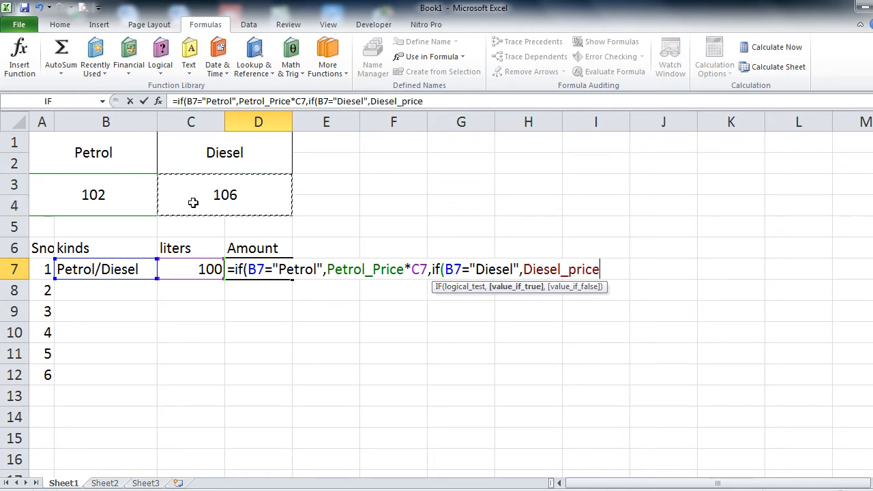
text(*)
click(195, 269)
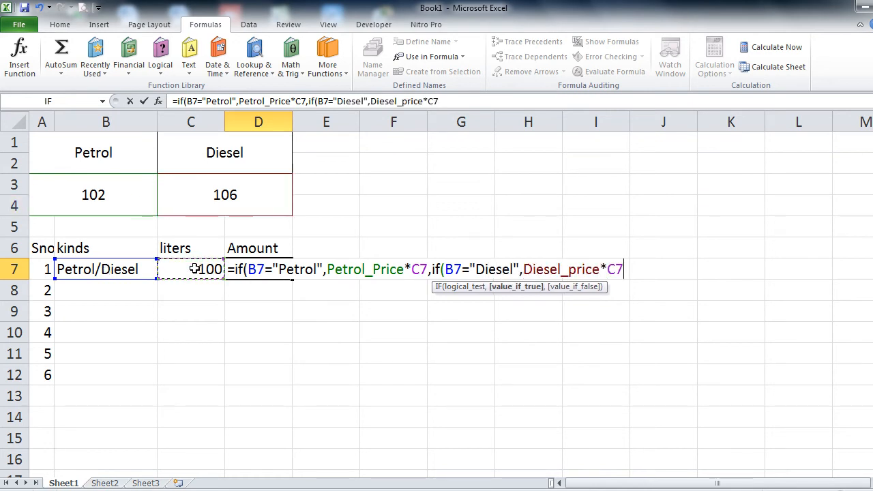
key(Return)
key(Return)
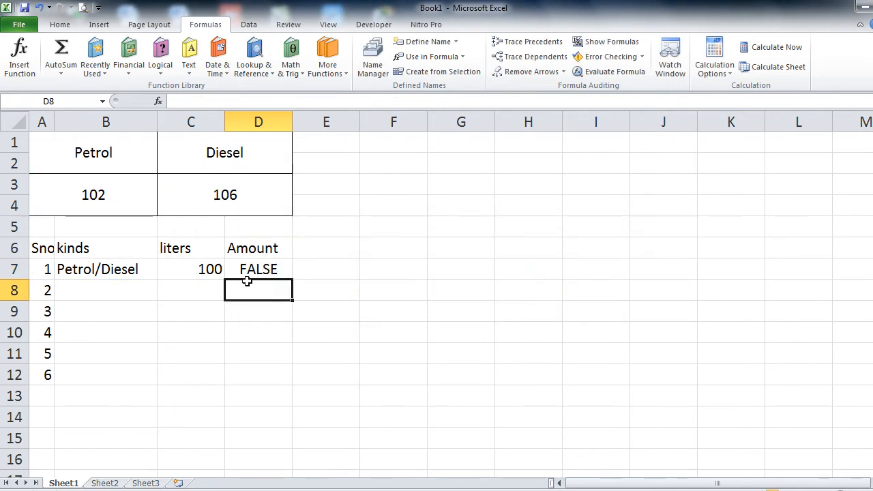
Step: Enter Petrol with 1 litre in row 7 and fill D7's amount formula down to D13
click(270, 269)
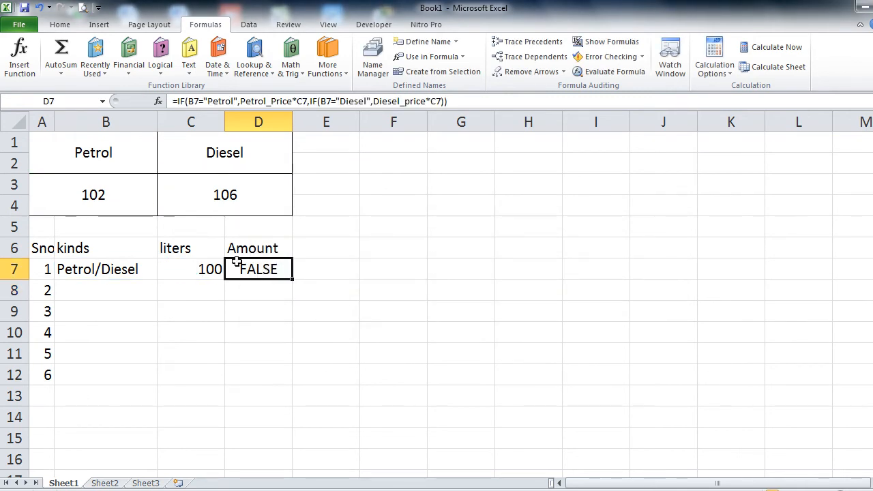
click(133, 267)
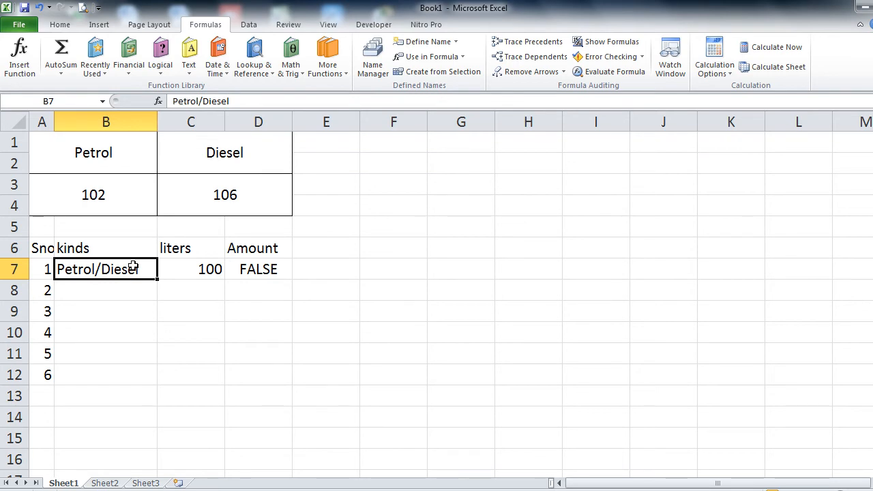
text(Petrol)
key(Tab)
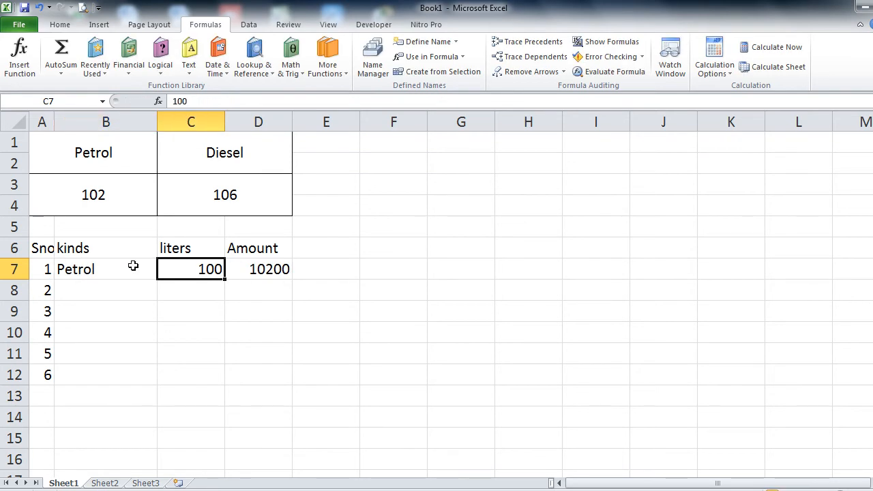
text(1)
key(Tab)
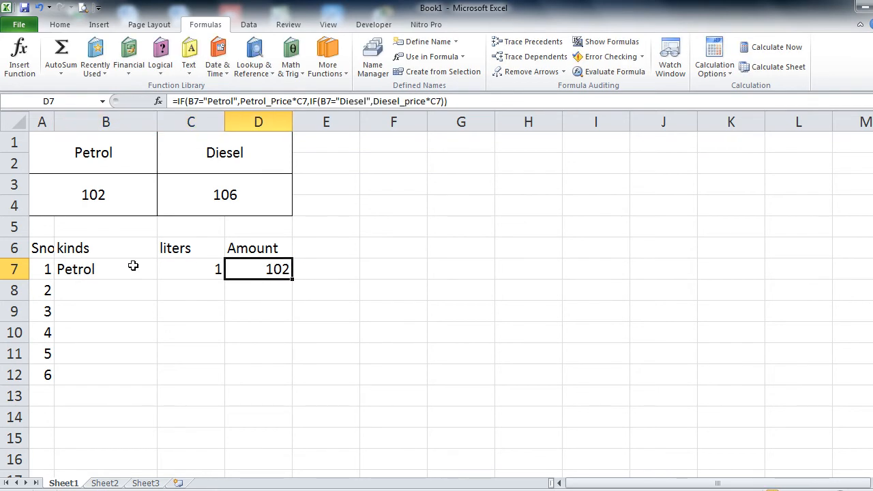
drag(294, 280, 289, 403)
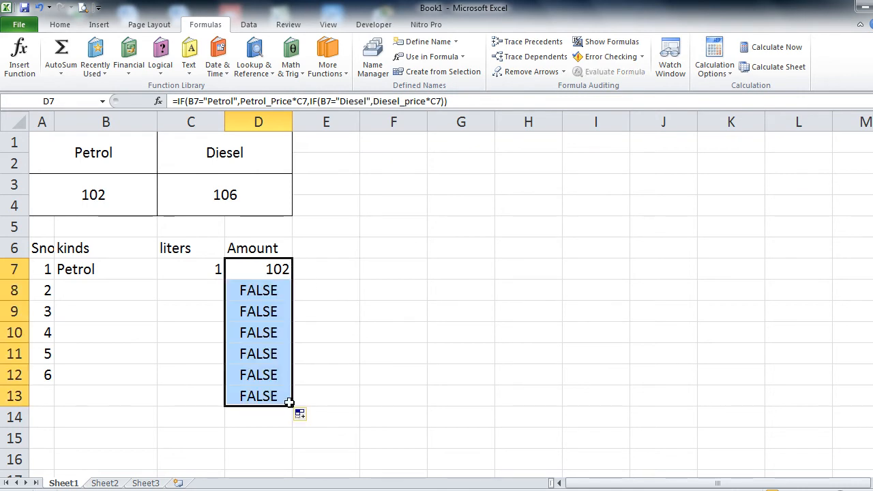
Step: Enter Diesel in B8, then set the litres in C7 and C8 to 100 and 200
click(100, 286)
text(Diesel)
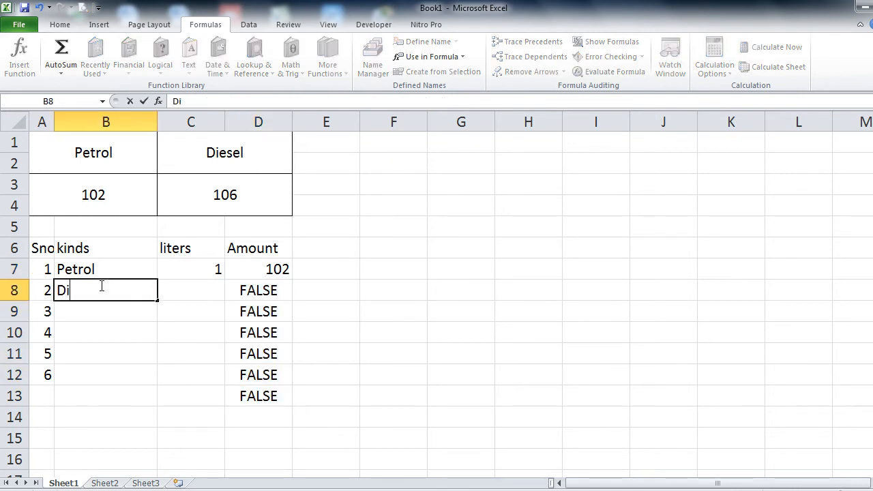
key(Tab)
text(1)
key(Tab)
key(Left)
key(Up)
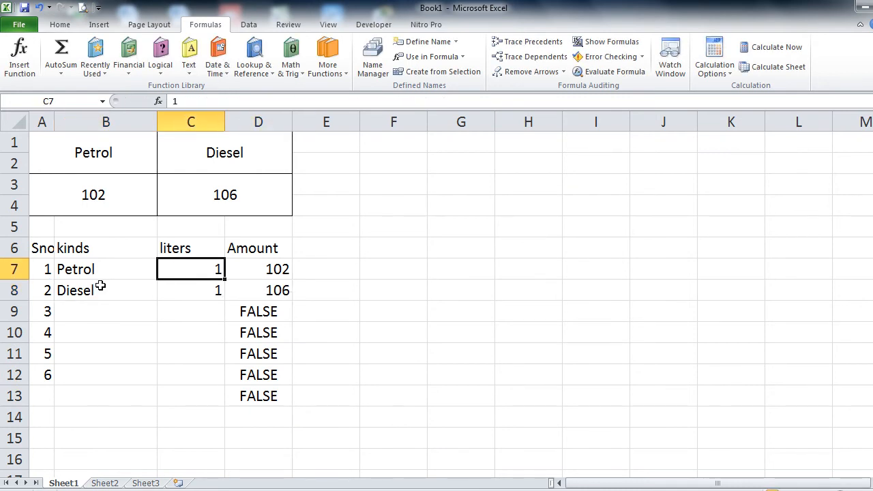
text(100)
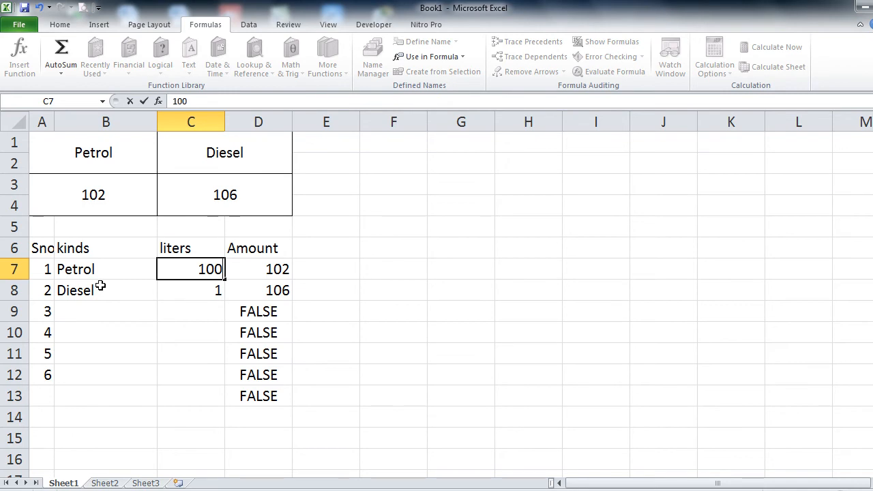
key(Return)
text(200)
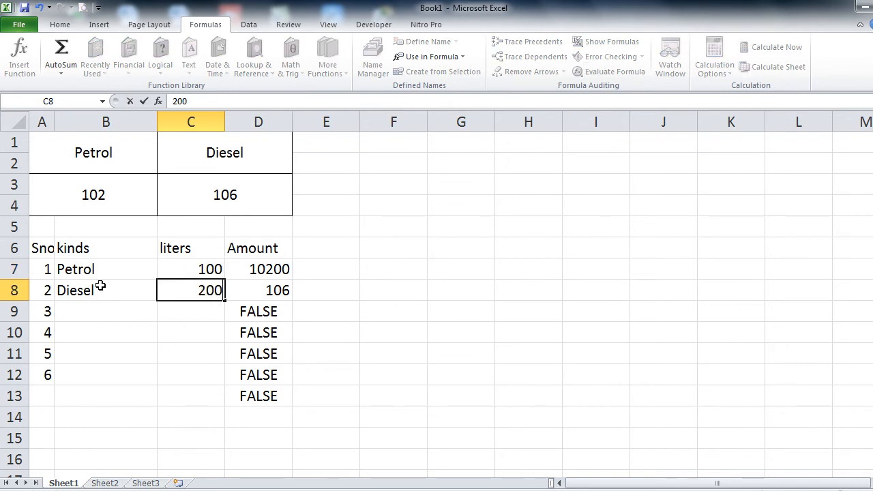
key(Return)
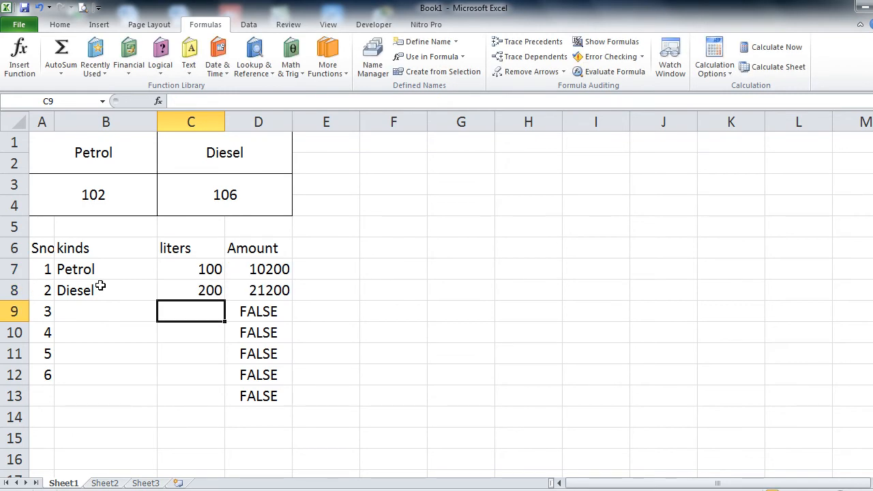
Step: Enter Petrol in B9 and Diesel in B10 as the fuel kinds
key(Left)
text(O)
key(BackSpace)
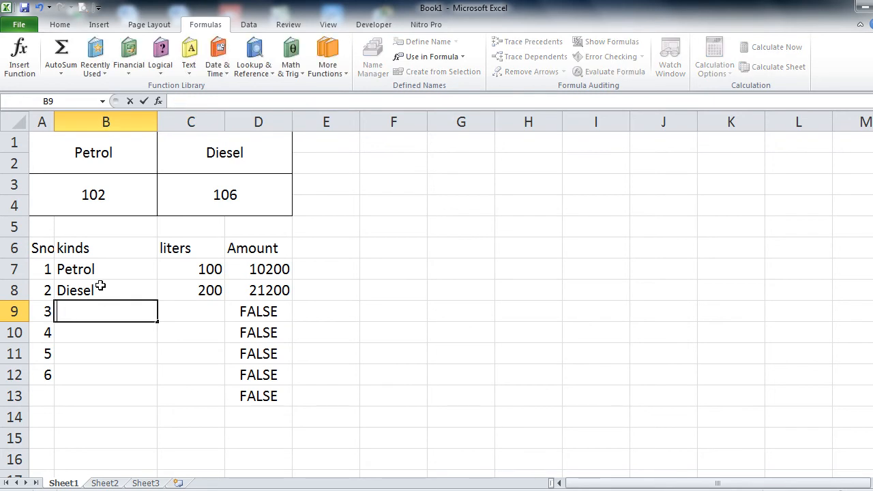
text(Petrol)
key(Return)
text(Diesel)
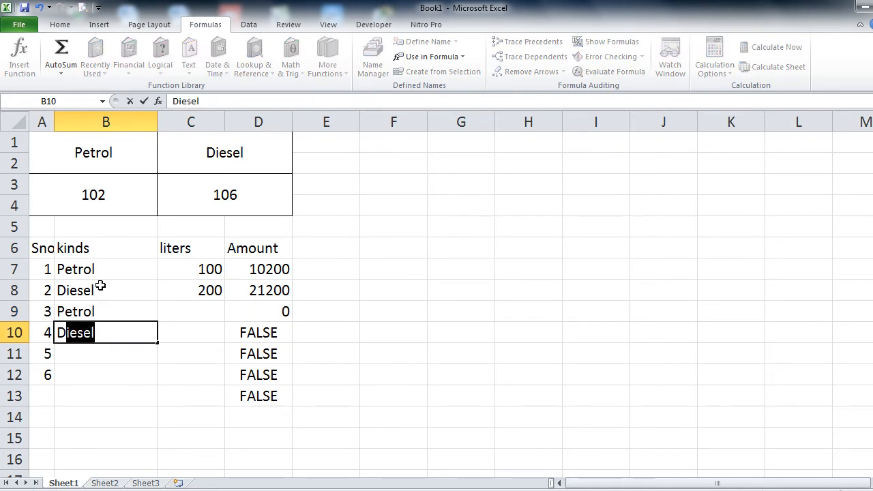
key(Up)
Step: Enter 20 and 10 litres in C9 and C10, giving amounts 2040 and 1060
key(Right)
key(Right)
key(Left)
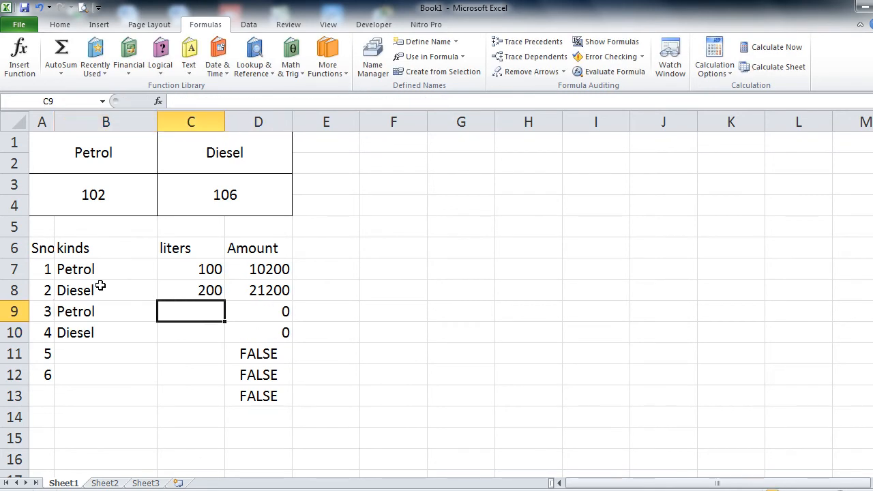
text(20)
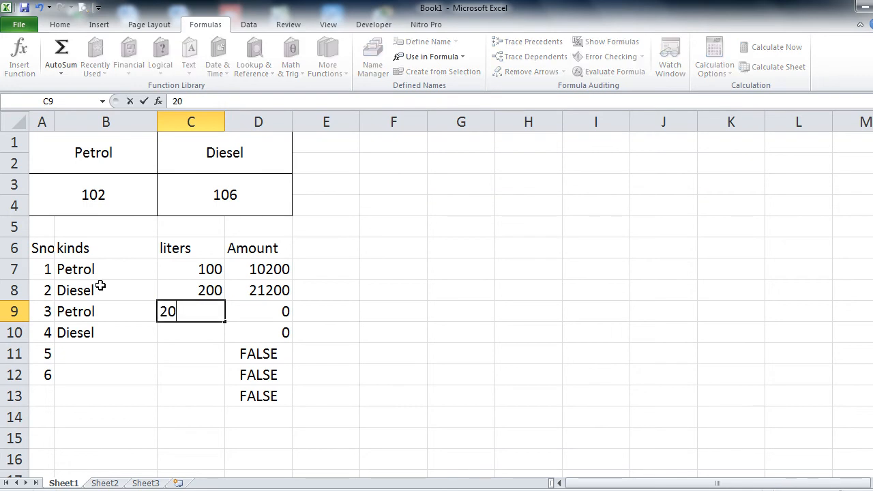
key(Return)
text(10)
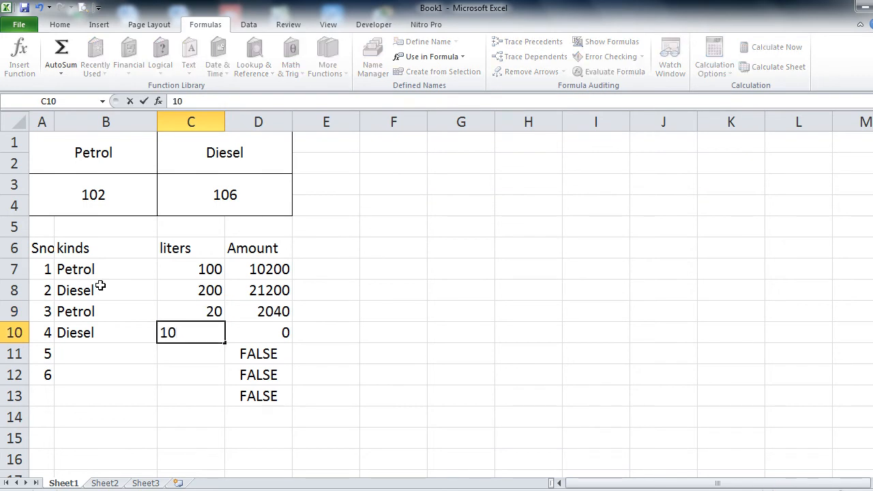
key(Right)
key(Up)
key(Up)
key(Up)
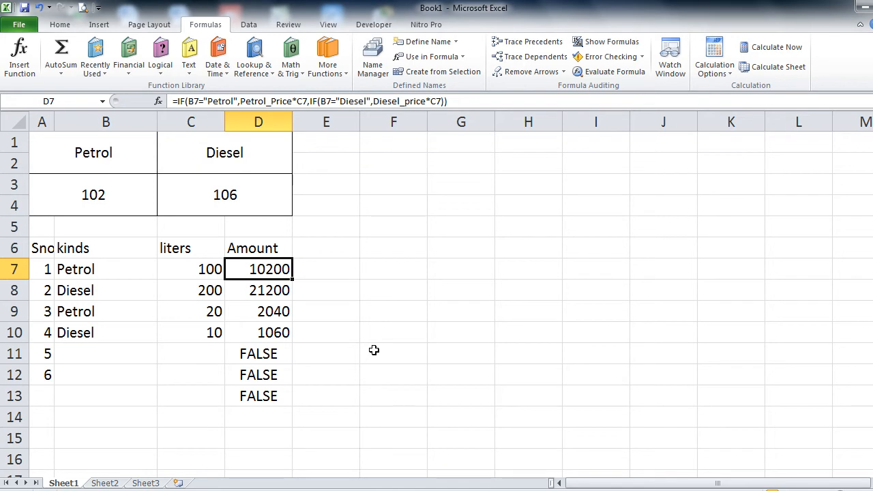
click(141, 202)
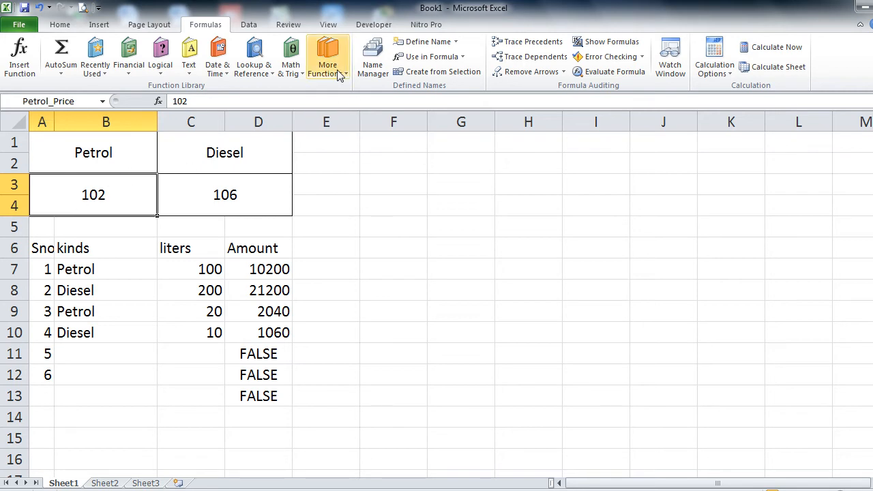
Step: In Name Manager, rename the Diesel_price name to D_price
click(376, 65)
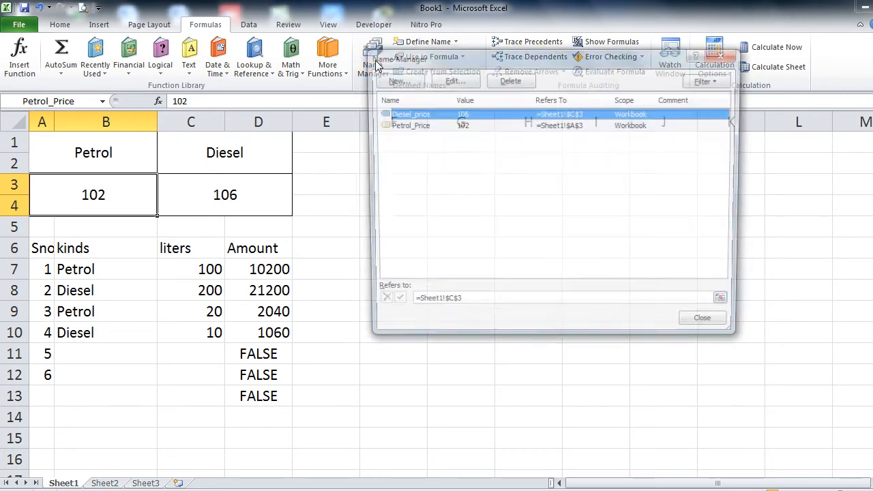
click(450, 81)
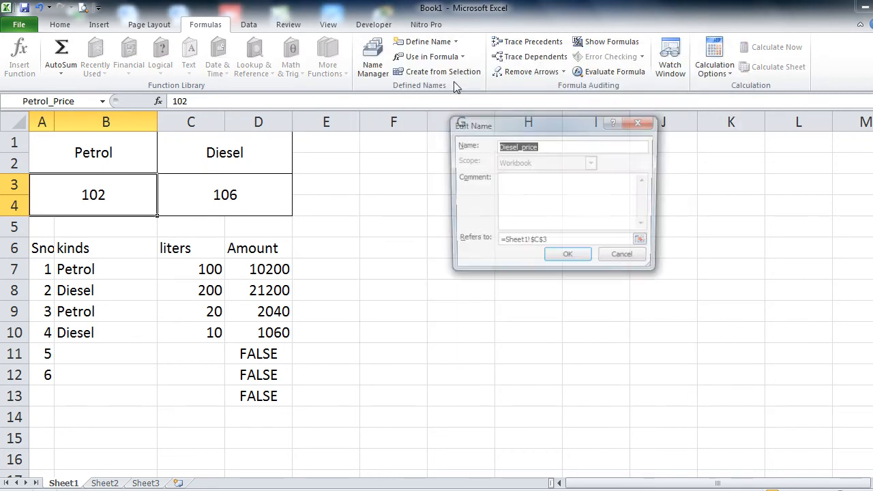
click(518, 147)
key(BackSpace)
key(BackSpace)
key(BackSpace)
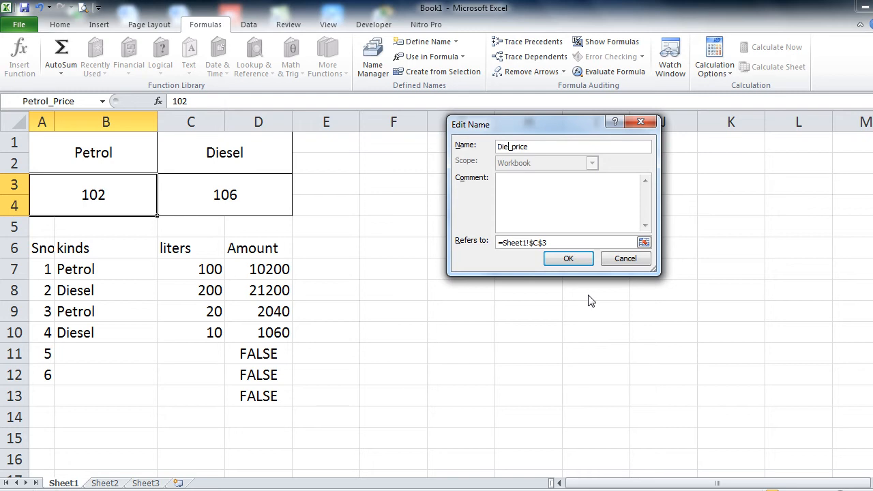
key(BackSpace)
key(BackSpace)
key(Return)
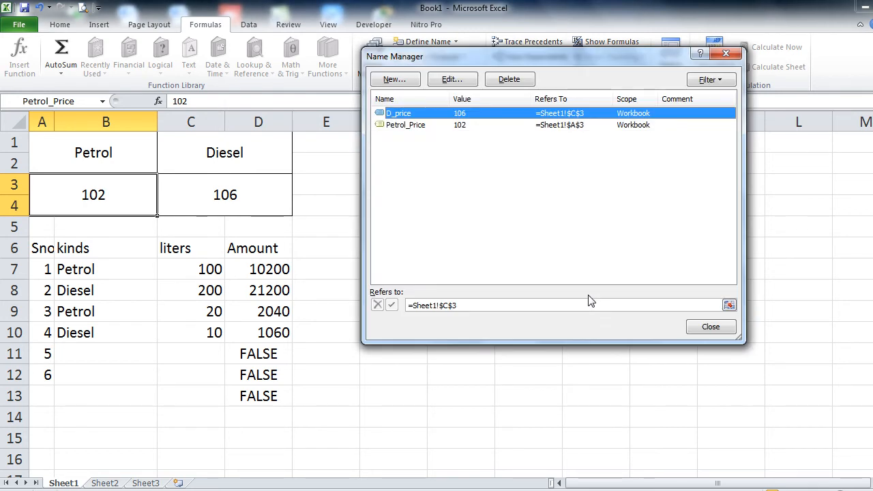
Step: Rename the Petrol_Price name to P_Price
key(Down)
click(447, 80)
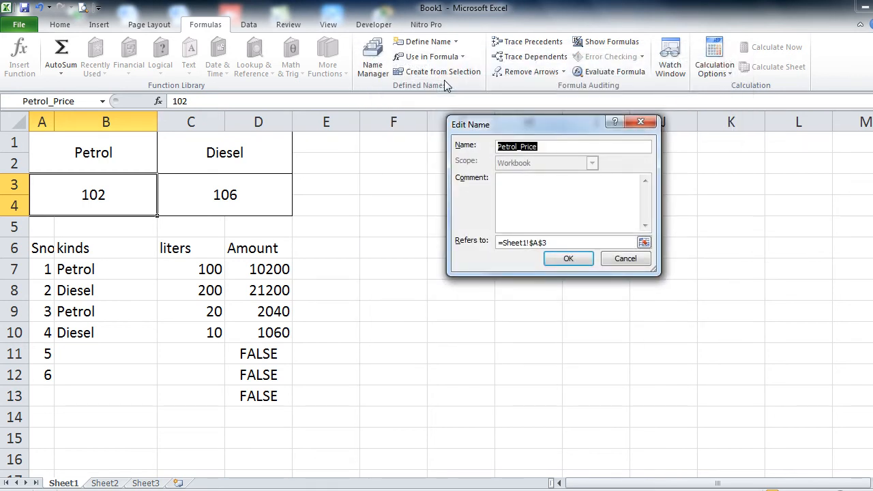
key(Right)
key(Left)
key(Left)
key(Left)
key(Left)
key(Left)
key(Left)
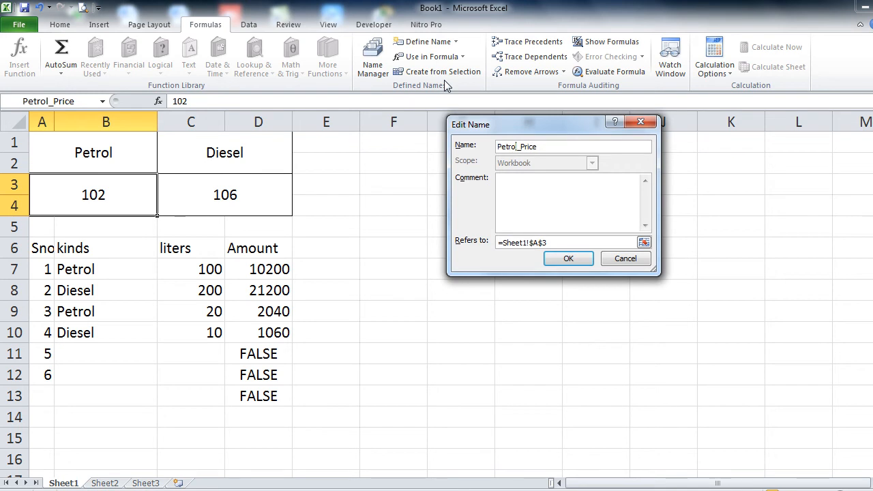
key(BackSpace)
key(BackSpace)
key(BackSpace)
key(BackSpace)
key(Return)
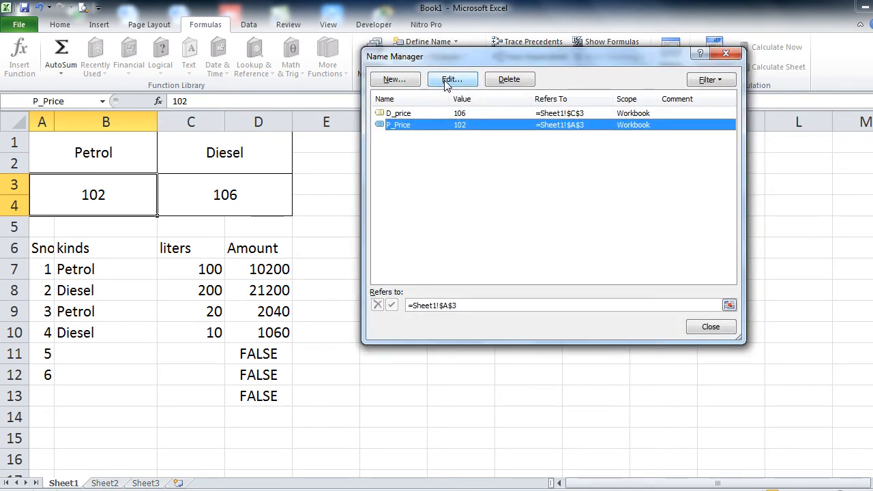
Step: Close Name Manager and confirm the D7 and D10 formulas use the shortened names
click(727, 328)
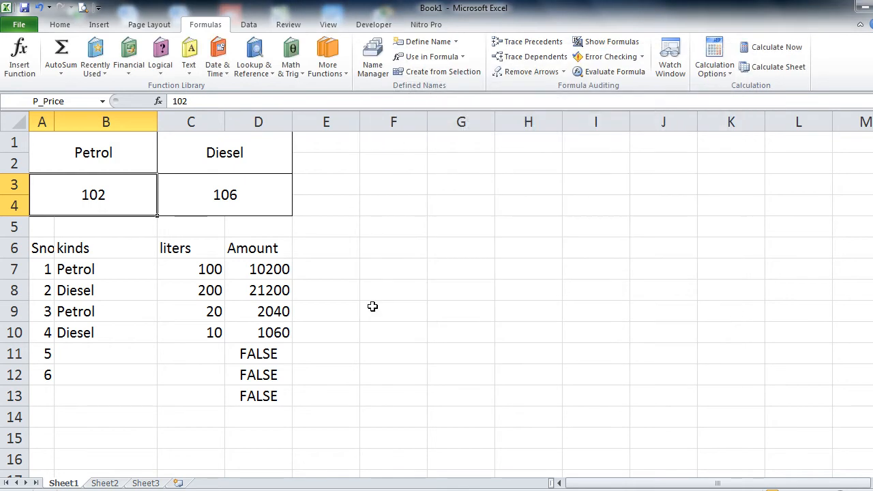
click(279, 267)
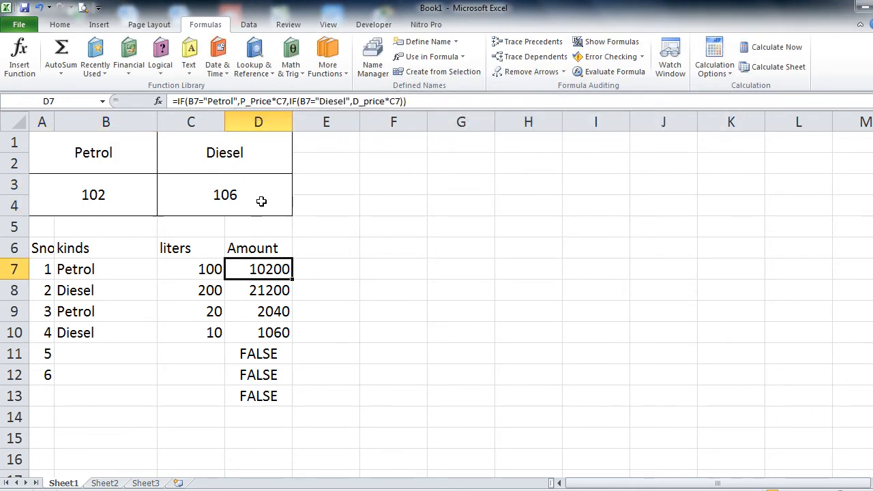
click(272, 333)
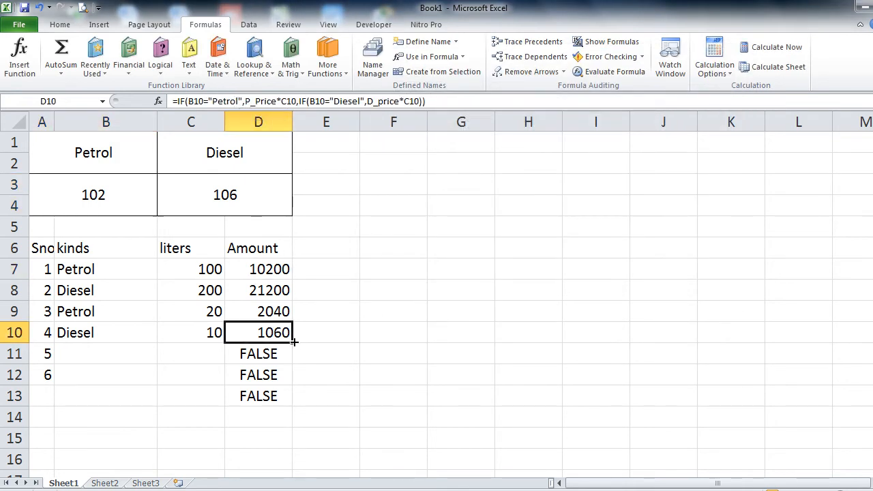
click(280, 269)
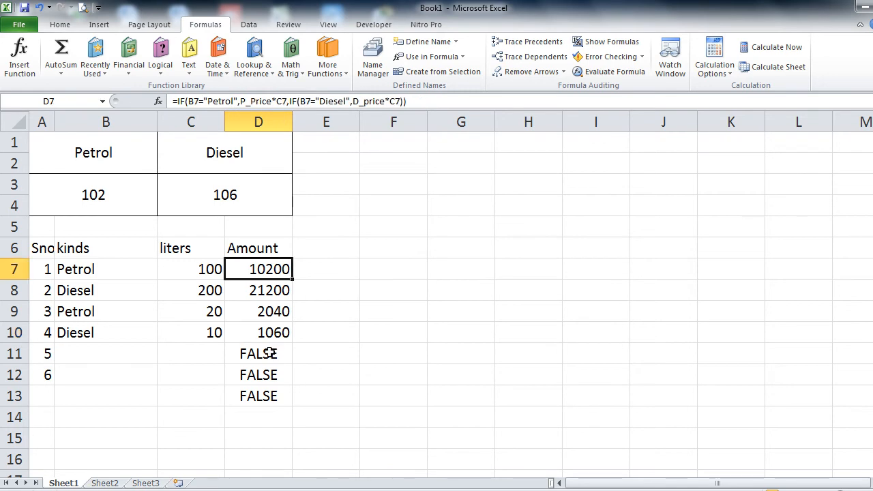
click(112, 352)
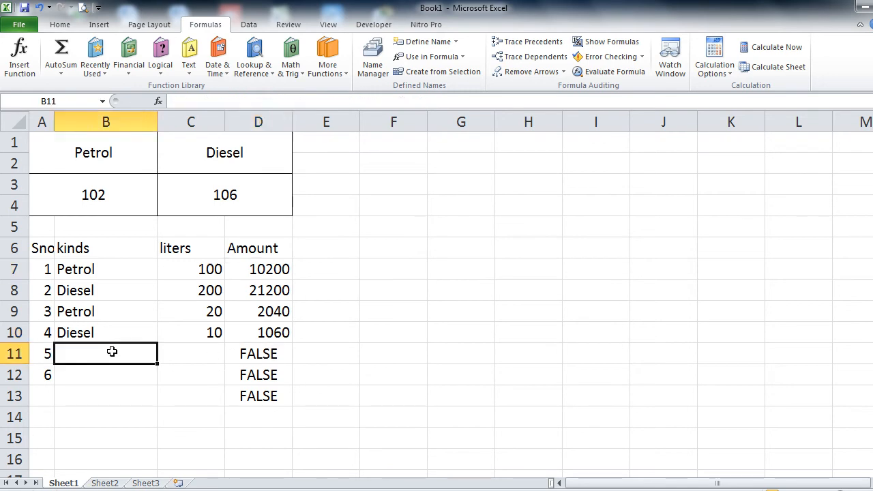
Step: Enter Petrol and Diesel in B11 and B12, each with 1 litre, giving 102 and 106
key(Return)
text(d)
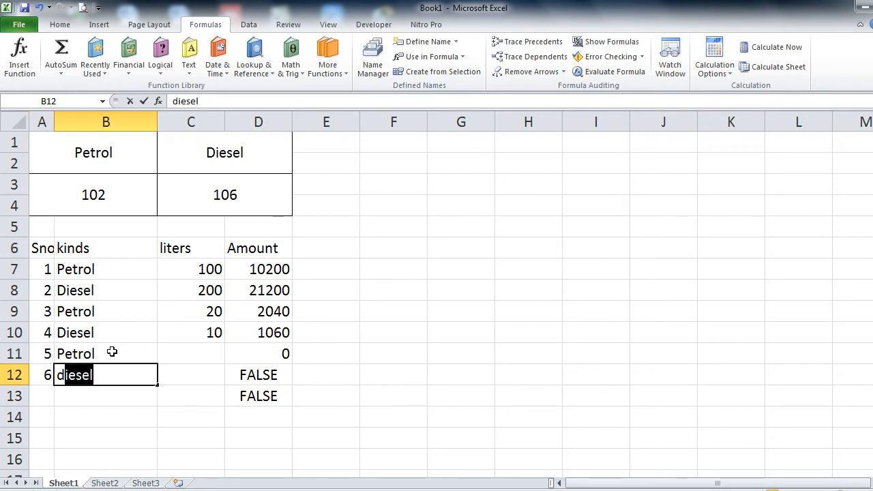
key(Tab)
key(Up)
text(1)
key(Return)
text(1)
key(Return)
Step: Select the Amount cells D7 through D12
key(Up)
key(Up)
key(Right)
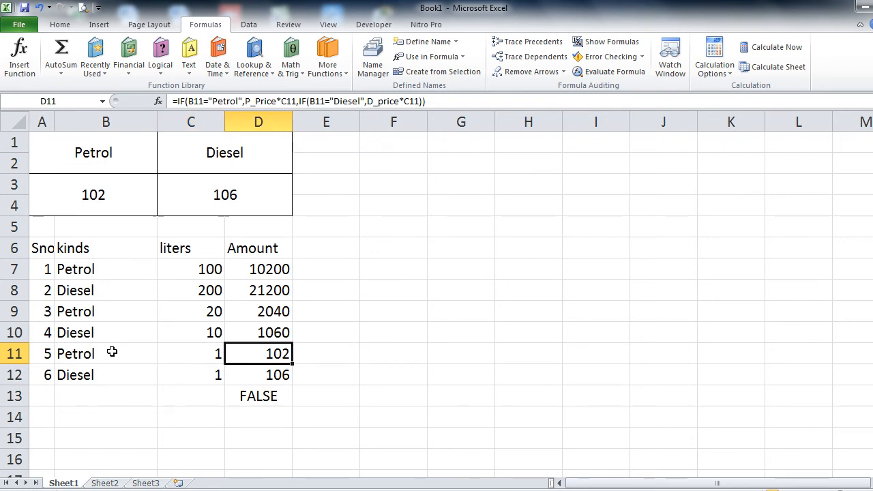
key(Up)
key(Up)
key(Up)
key(Up)
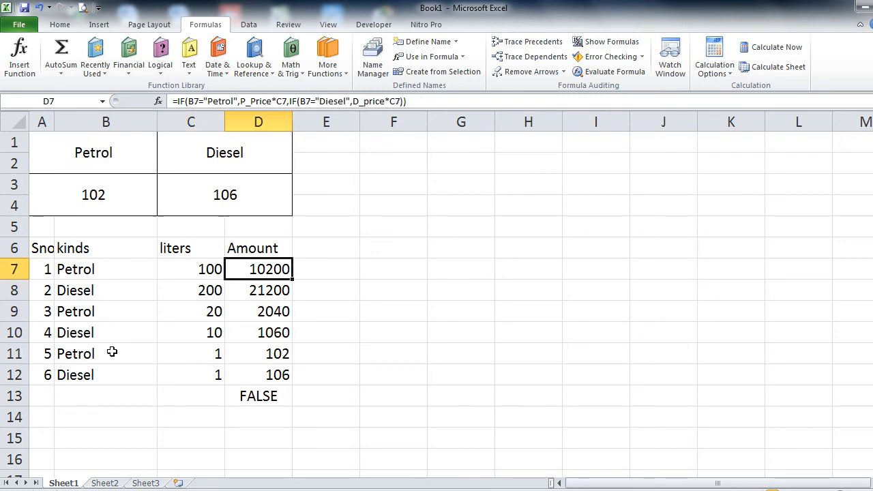
key(shift+Down)
key(shift+Down)
key(shift+Down)
key(shift+Down)
key(shift+Down)
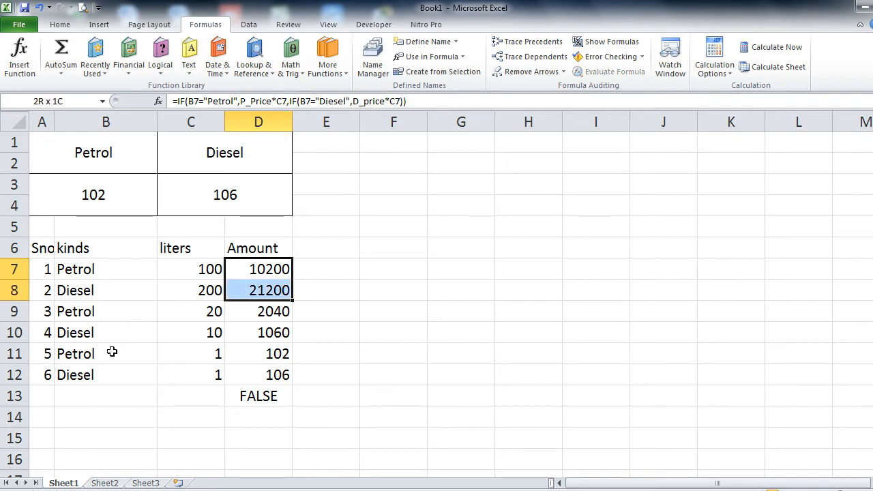
Step: Clear D7:D12 and start D7's formula with =IF(B7="Petrol",P_Price*C7
key(Delete)
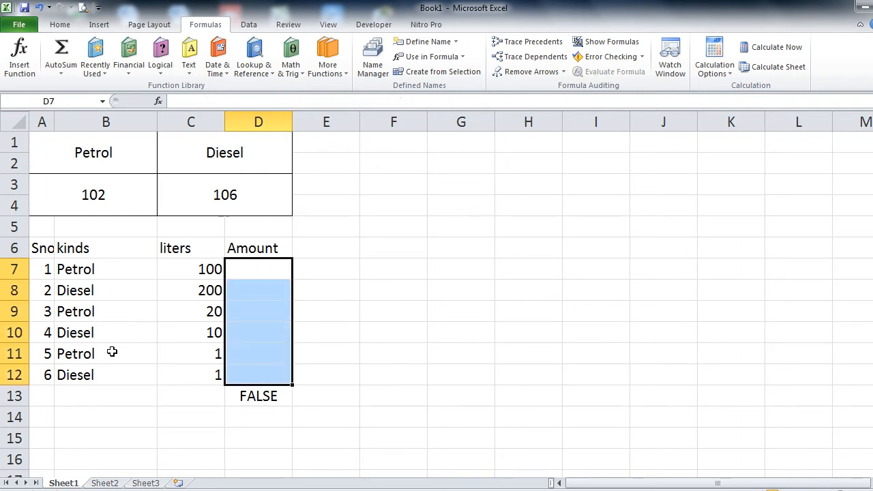
key(Down)
key(Up)
text(=if()
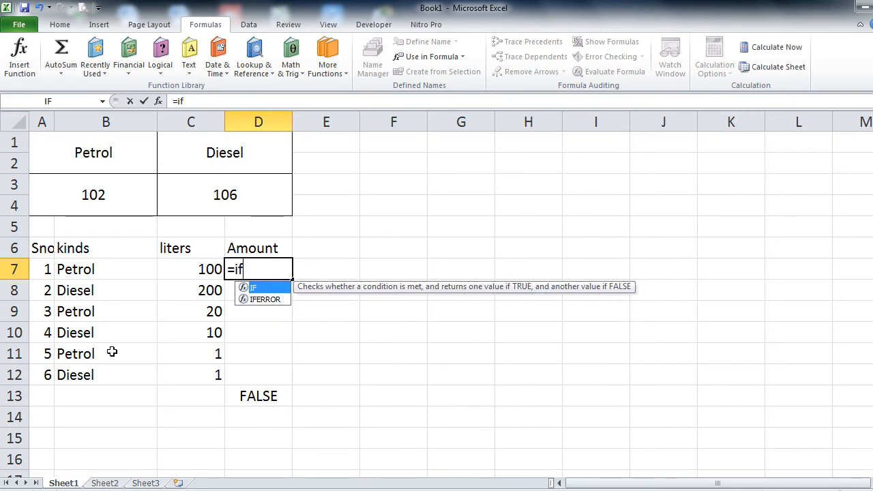
click(95, 270)
text(="Petrol",)
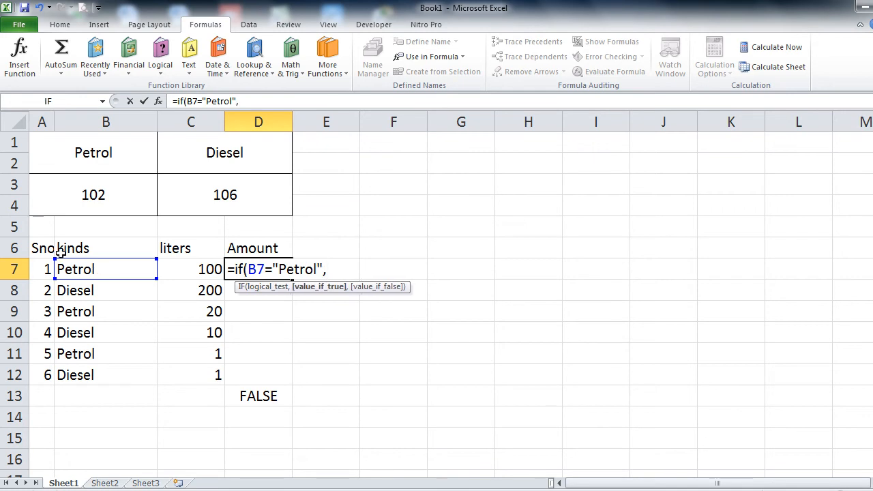
click(99, 195)
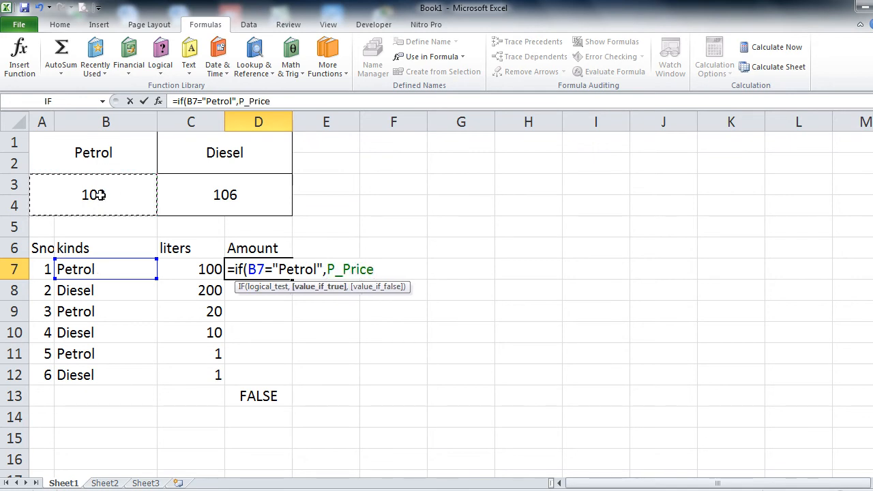
text(*)
click(196, 273)
Step: Complete it with the IF(B7="Diesel",D_price*C7) branch and fill it down to D12
text(,if()
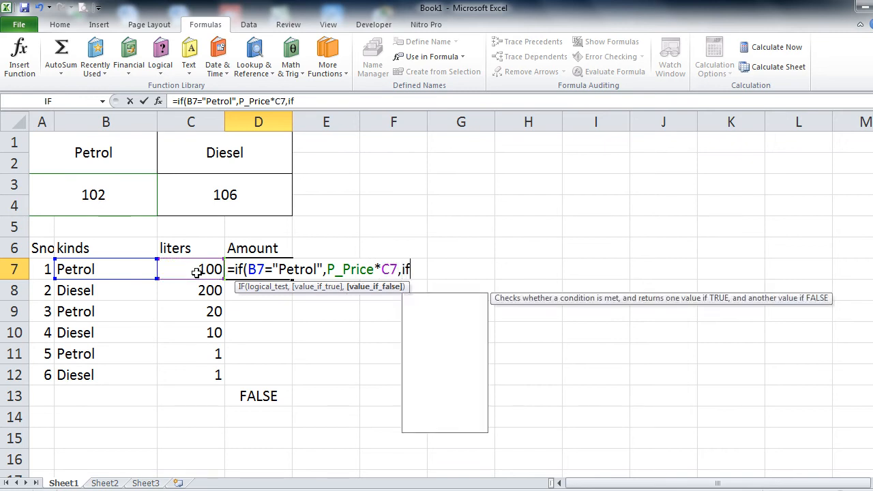
click(108, 275)
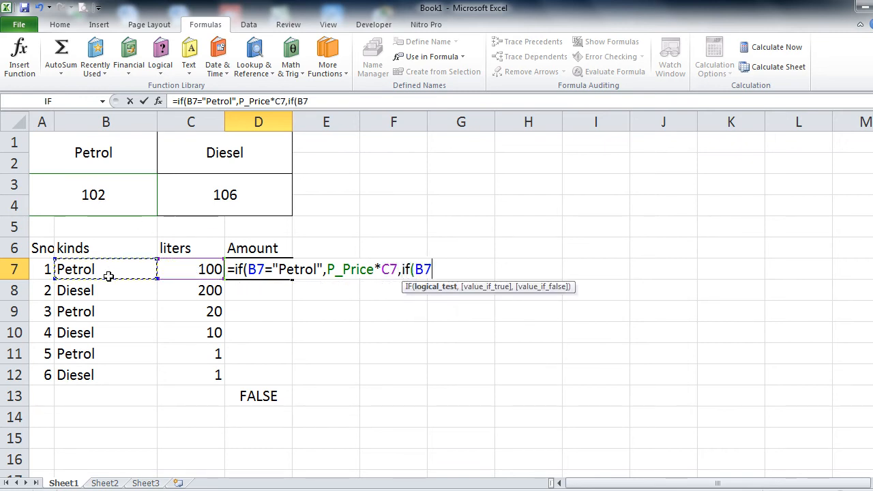
text(="Diesel",)
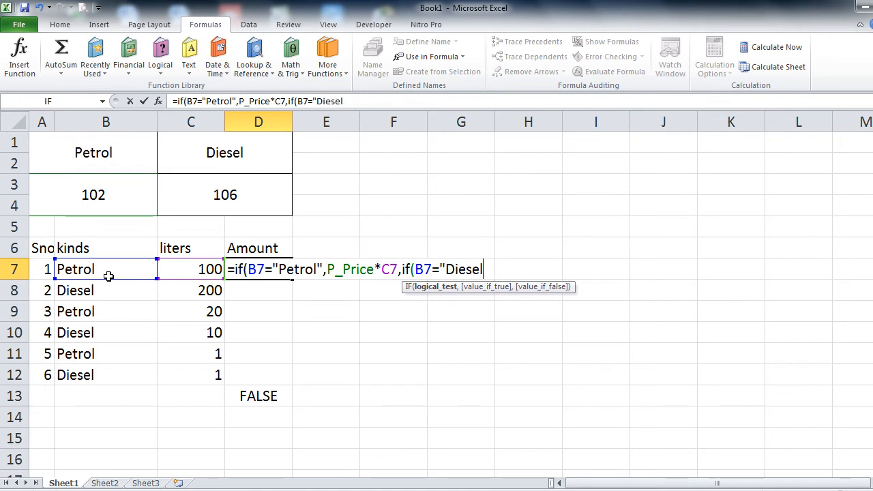
click(201, 193)
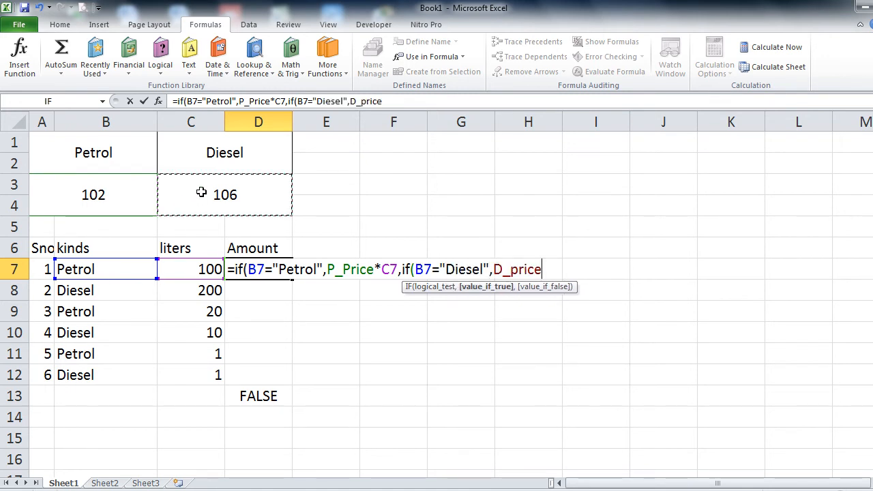
text(*)
click(185, 268)
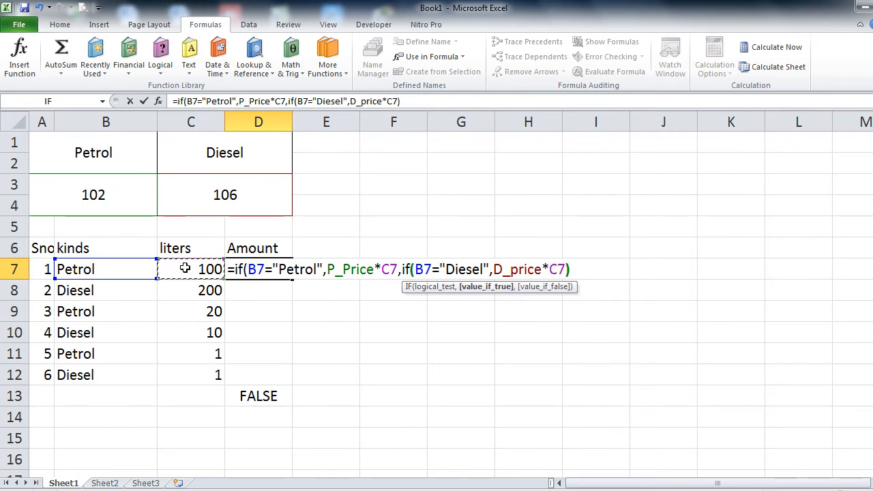
text()))
key(Return)
click(284, 273)
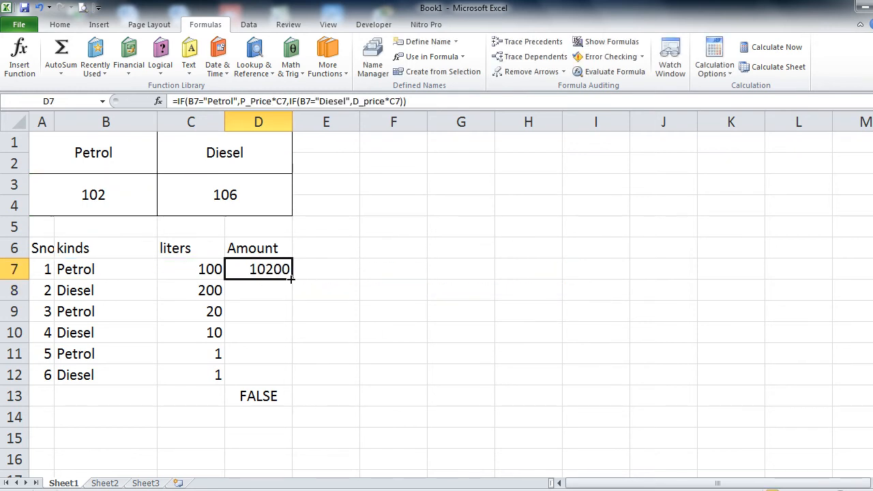
drag(294, 280, 281, 379)
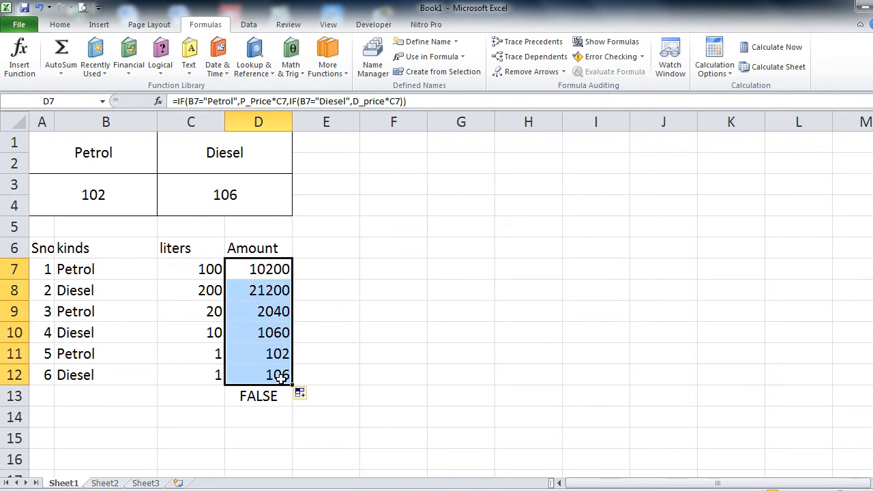
Step: Select the P_Price cell and check D_price and P_Price in the Use in Formula list
click(94, 195)
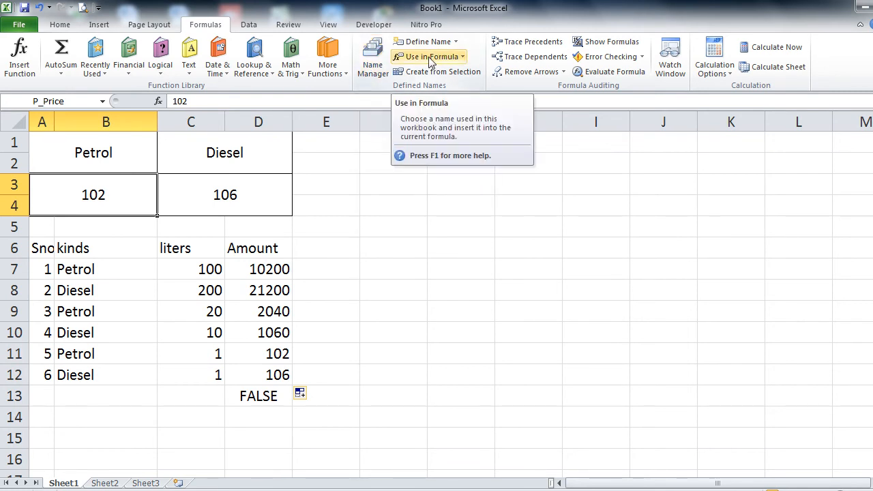
click(463, 59)
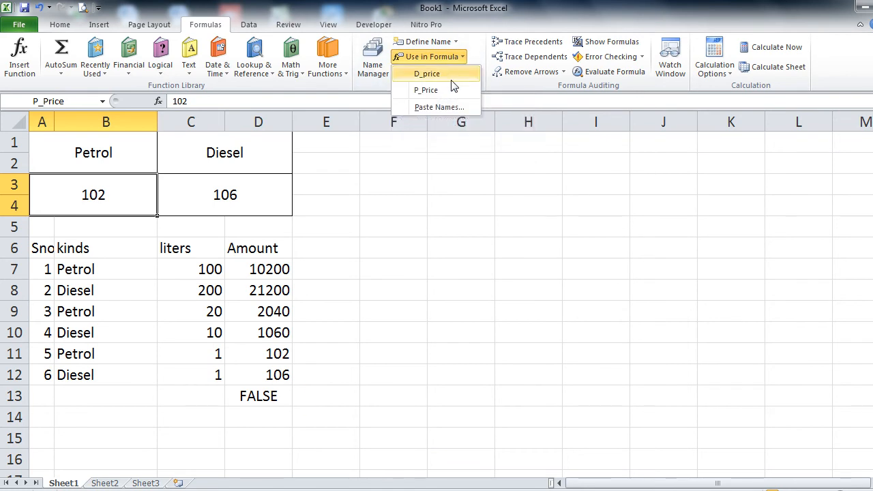
click(444, 176)
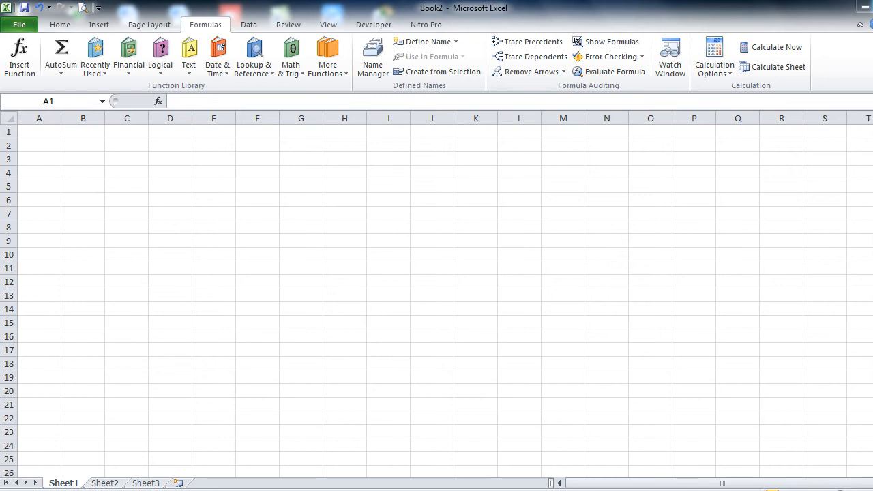
Step: Restore the Excel window from full screen, resize it, and zoom the blank sheet to 160%
click(872, 6)
drag(746, 30, 734, 17)
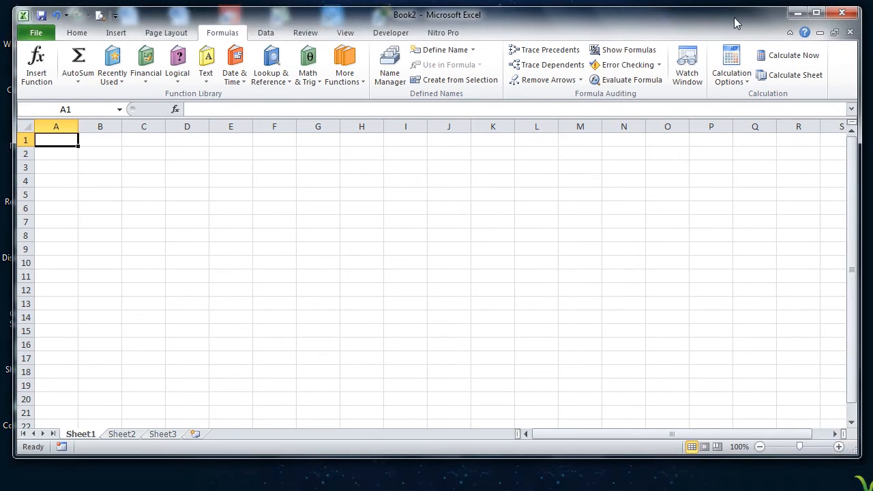
drag(858, 442, 868, 485)
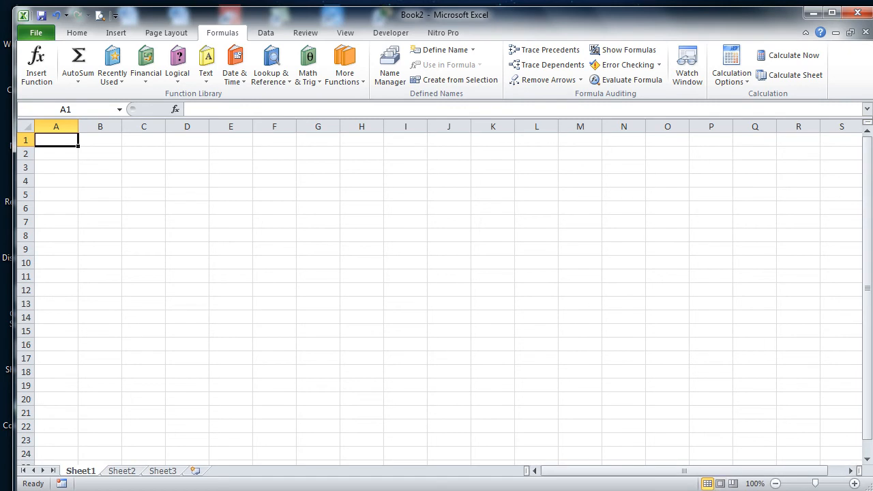
click(822, 484)
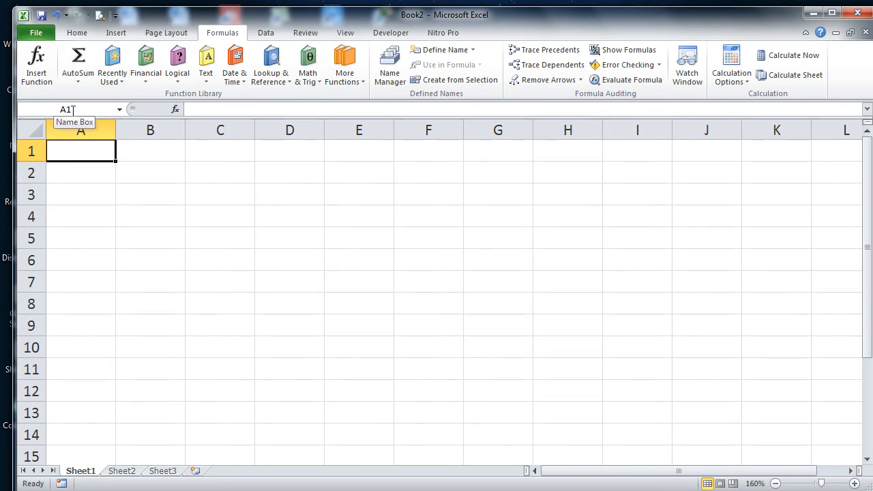
Step: Define workbook names for cells A1 and B1, naming B1 ADIT
click(436, 52)
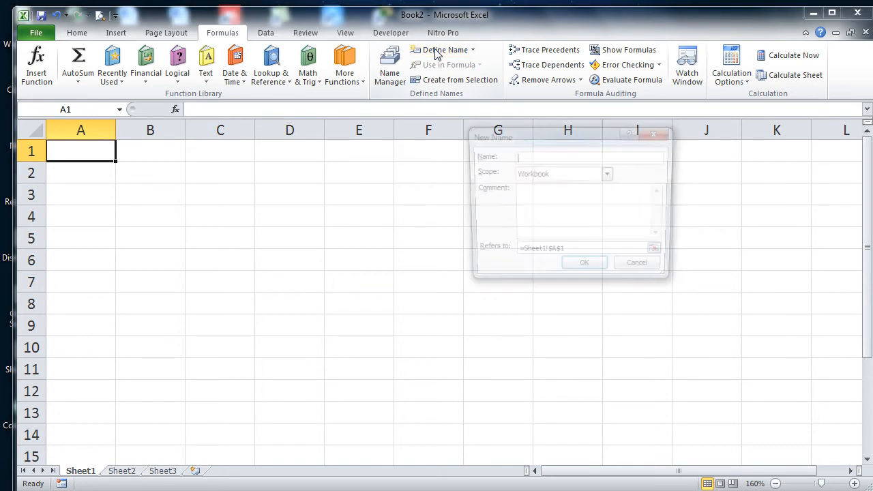
text(DST)
key(Return)
key(Right)
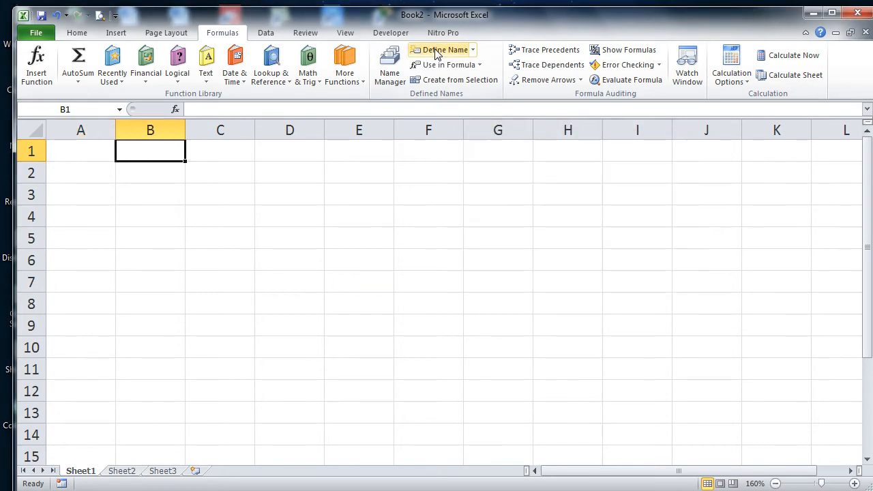
click(436, 53)
text(ADIT)
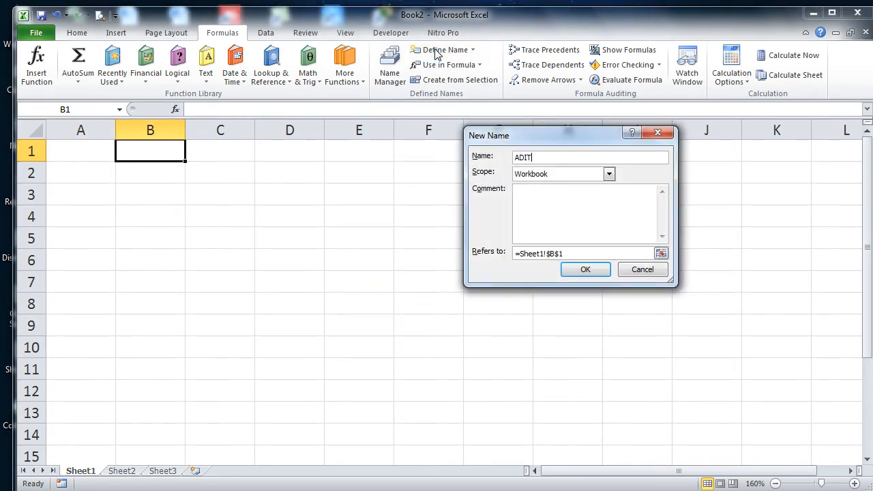
key(Return)
key(Right)
Step: Clear the stray text typed into C1 and name cell C1 Hardware
text(Hardware)
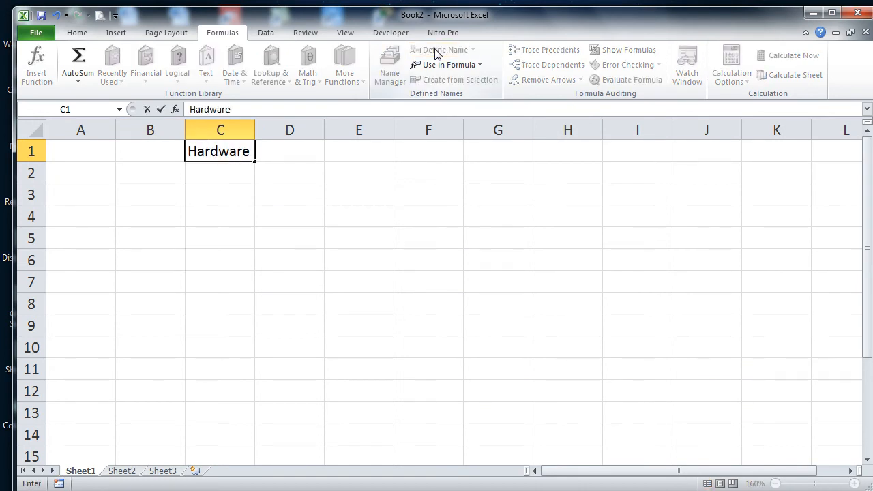
key(Return)
key(Up)
key(Delete)
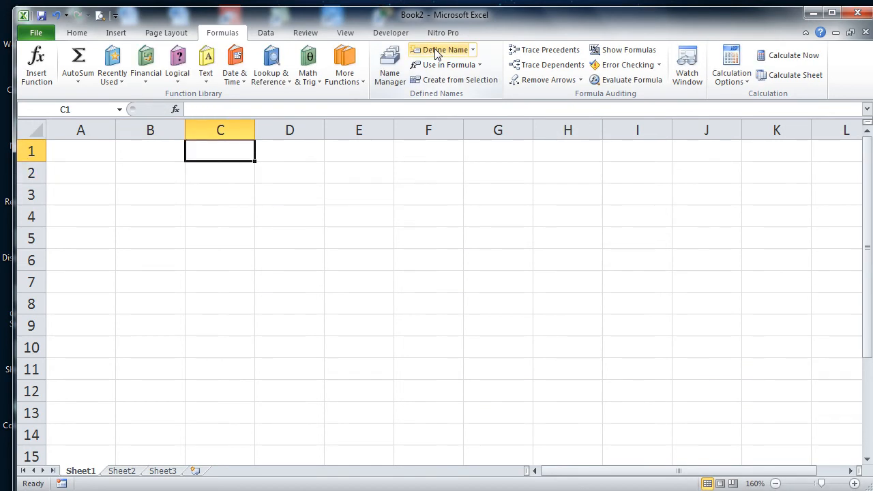
click(436, 54)
text(HArd)
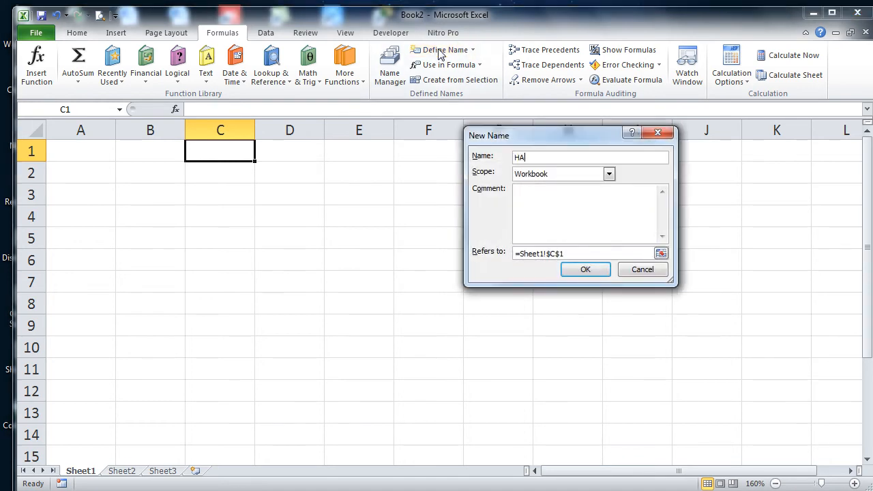
key(BackSpace)
key(BackSpace)
key(BackSpace)
text(ardware)
key(Return)
key(Right)
Step: Name cells D1, E1 and F1 CCNA, BasicNetwork and Languages
click(440, 53)
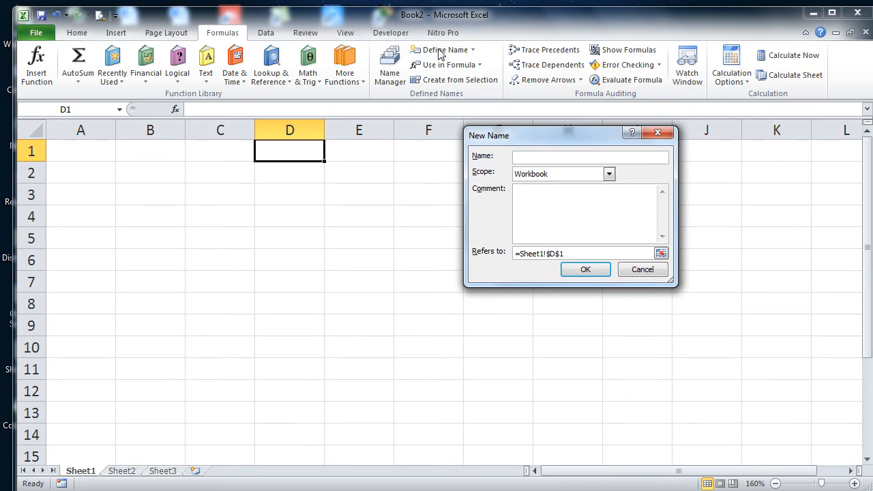
text(CCNA)
key(Return)
key(Right)
click(440, 54)
text(B)
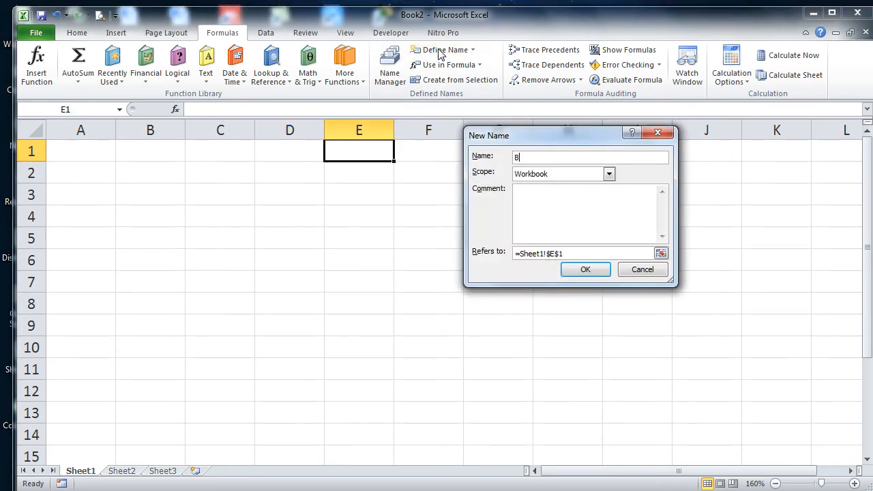
text(asicNetwork)
key(Return)
key(Right)
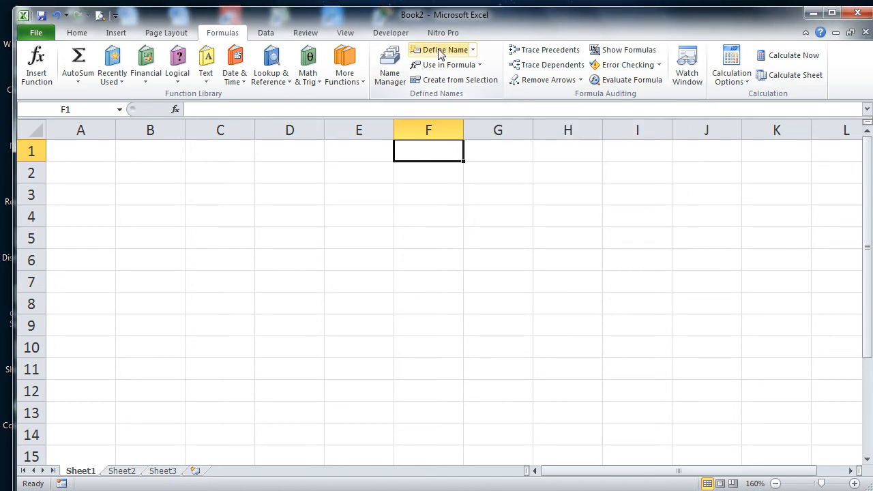
click(440, 54)
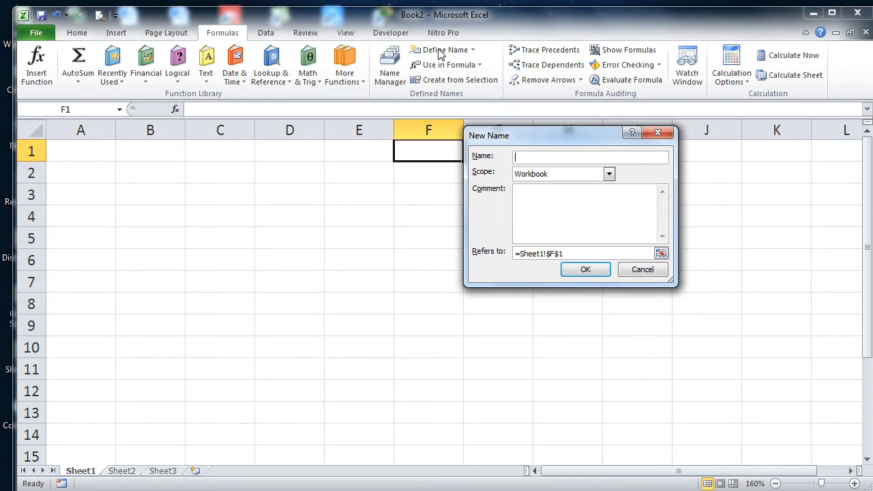
text(Lannguages)
key(Tab)
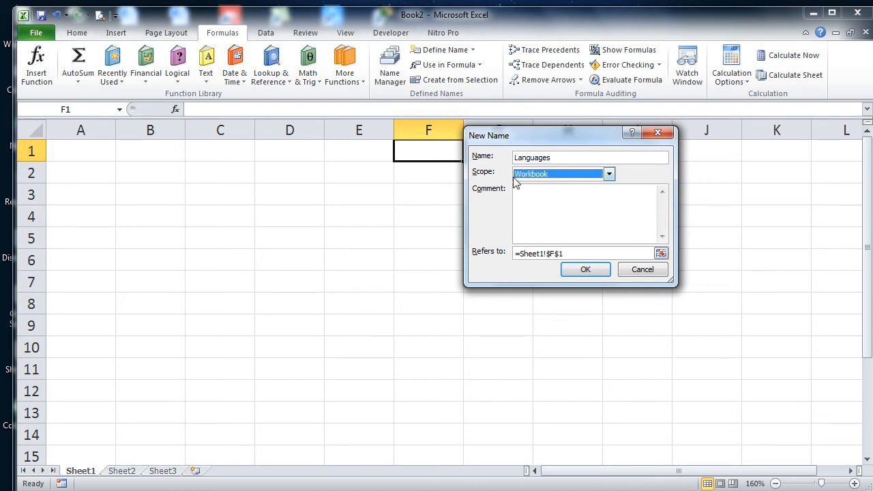
click(586, 270)
key(Right)
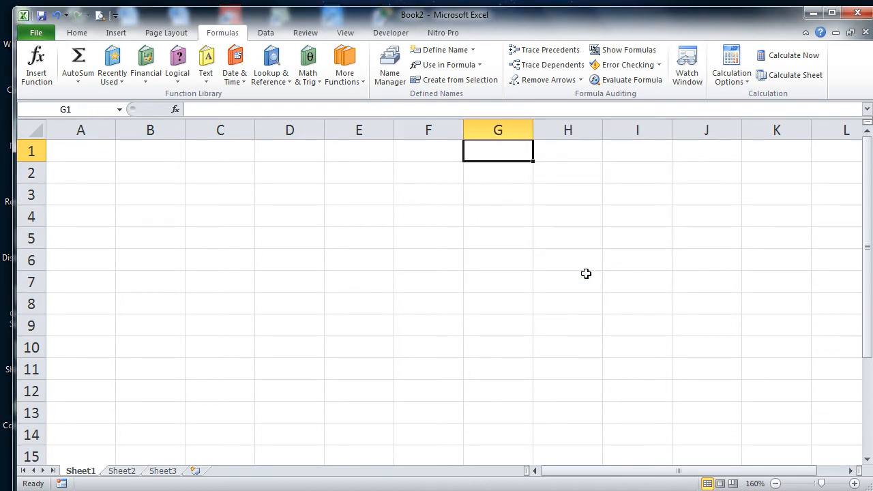
Step: Name cell G1 Graphics and cell H1 MCP
click(450, 55)
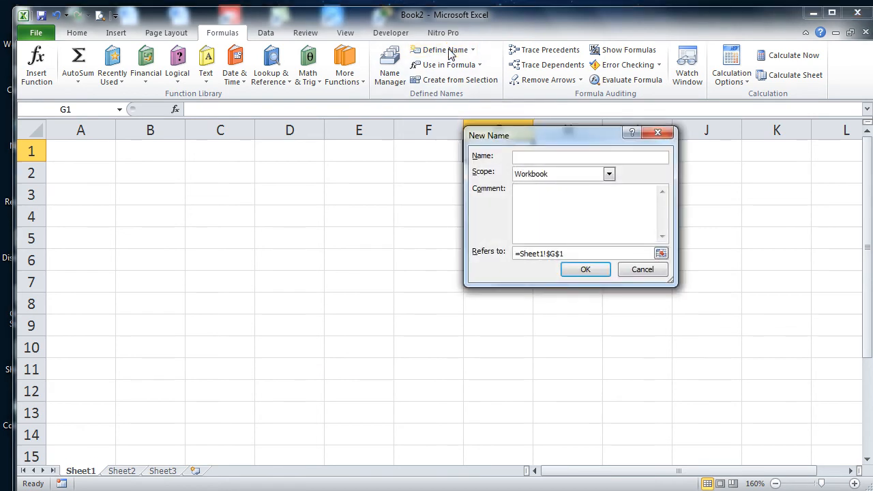
text(Graphics)
key(Return)
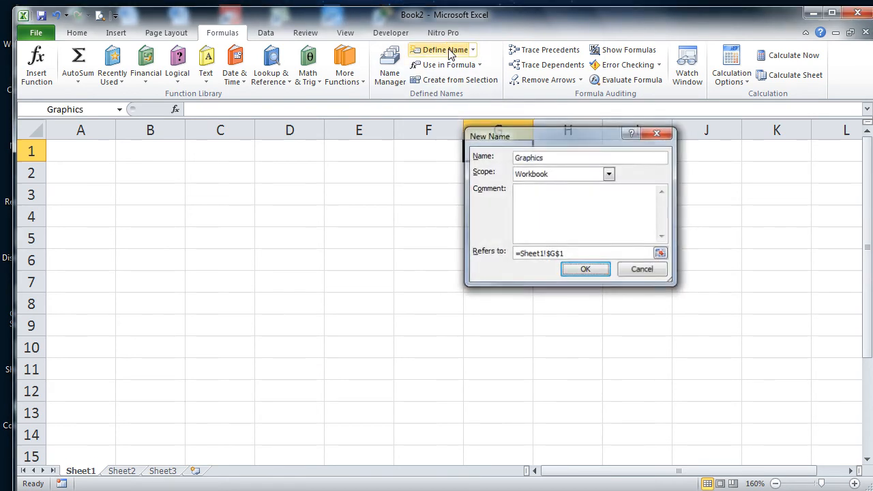
key(Right)
click(449, 55)
text(M)
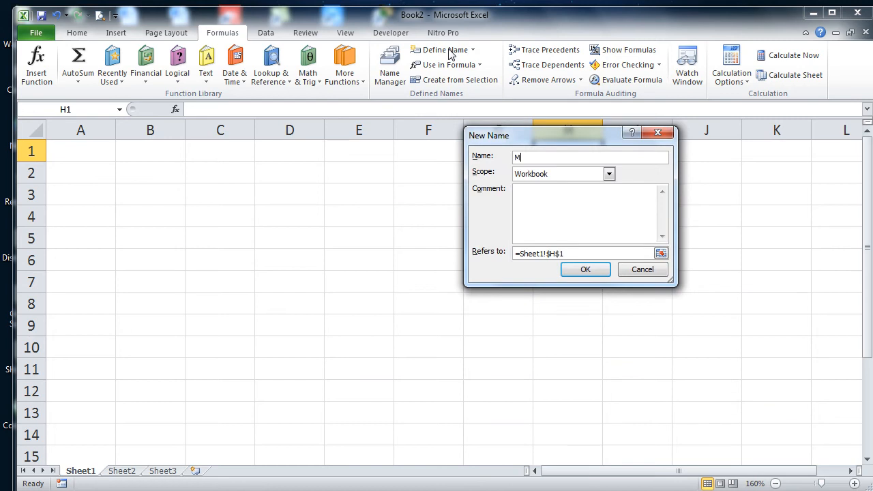
text(CP)
key(Return)
key(Right)
Step: Define names for cells I1, J1 and K1, naming K1 WebDesigning
click(449, 54)
text(MC)
key(Return)
key(Right)
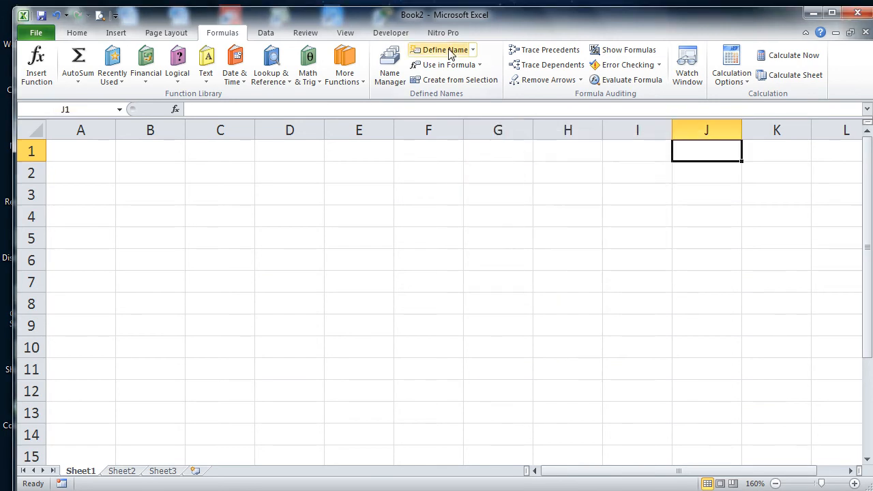
click(449, 55)
text(MCSE)
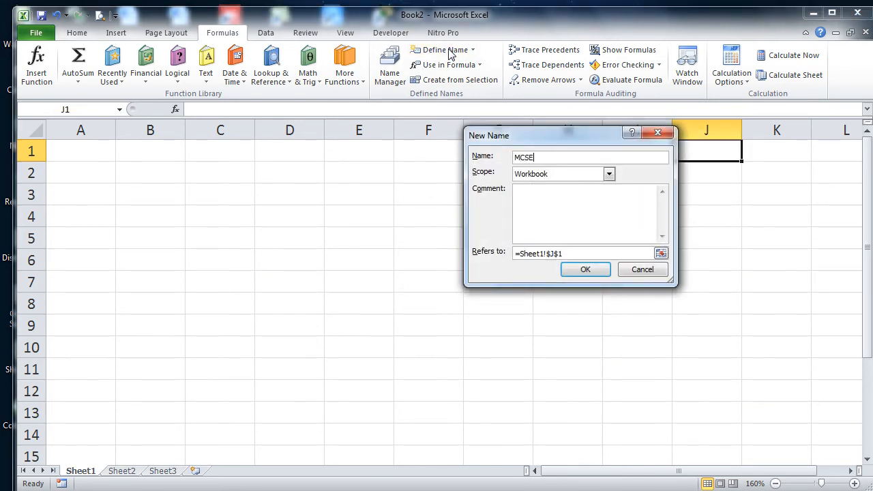
key(Return)
key(Right)
click(449, 55)
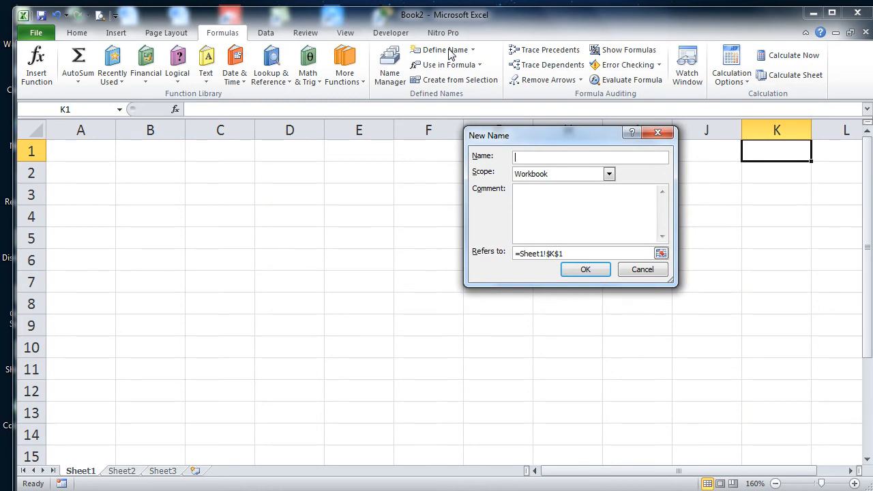
text(WebDesing)
key(BackSpace)
text(gning)
key(Return)
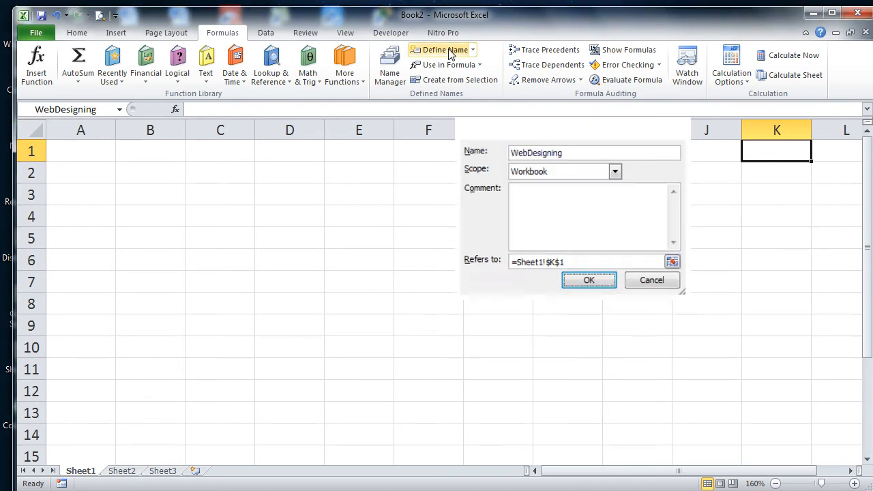
key(Left)
key(Left)
key(Left)
key(Left)
key(Left)
key(Left)
key(Left)
key(Left)
key(Left)
key(Left)
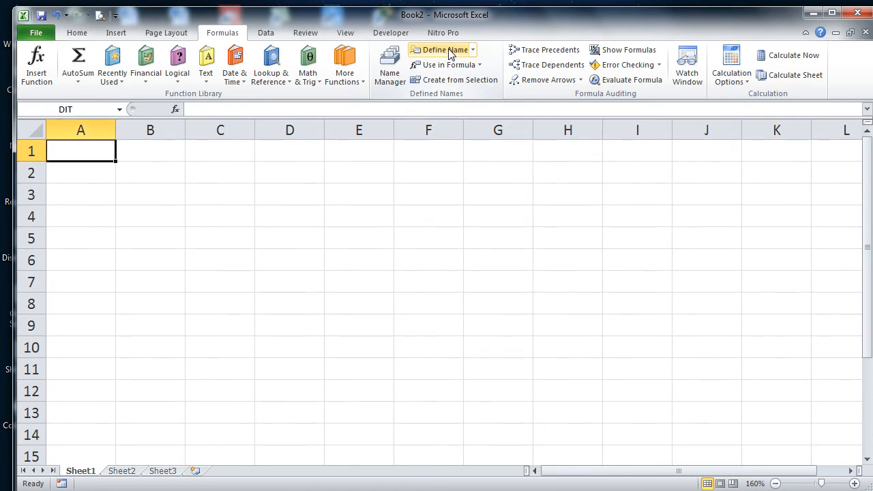
Step: Enter 7000, 9000, 2000, 2500 and 2500 into cells A1 through E1
text(7)
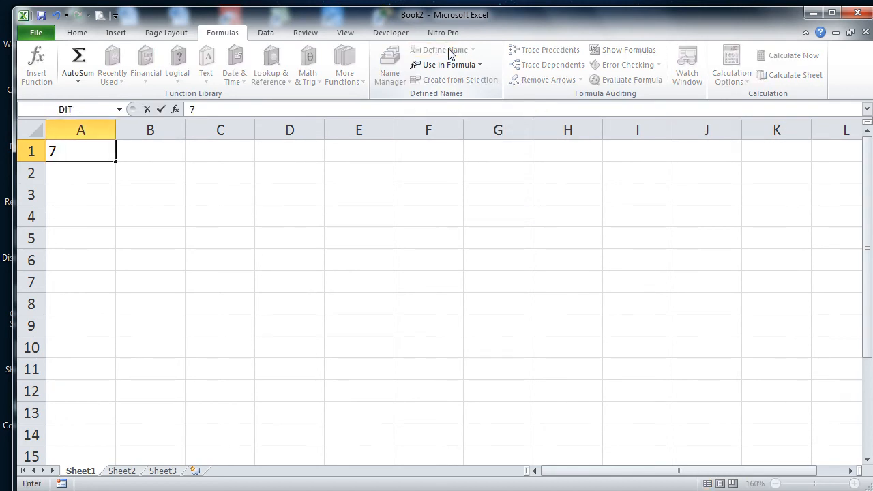
text(000)
key(Tab)
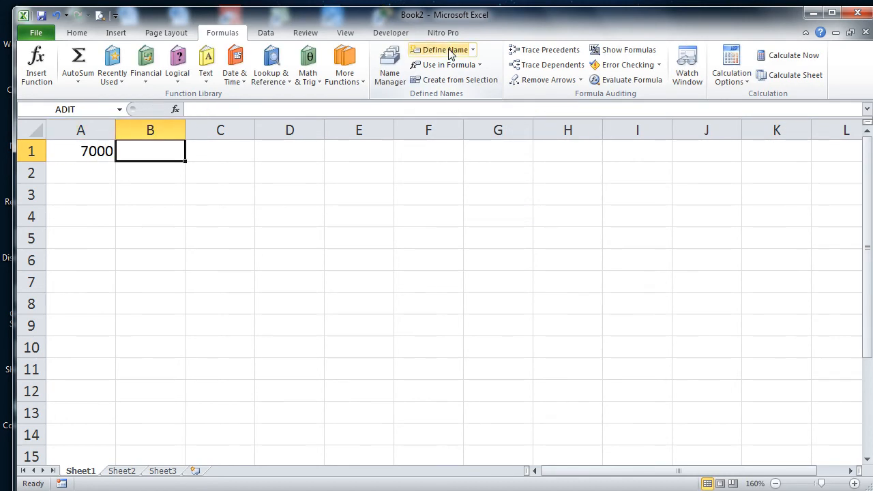
text(9000)
key(Tab)
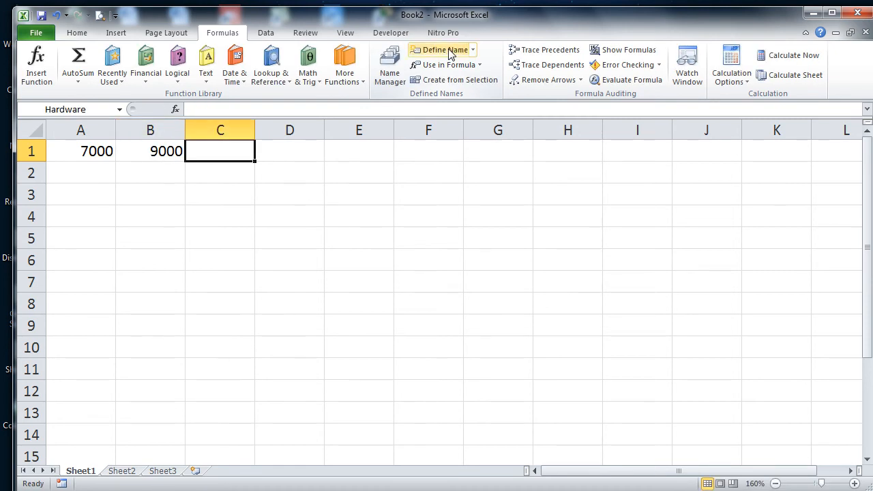
text(2000)
key(Tab)
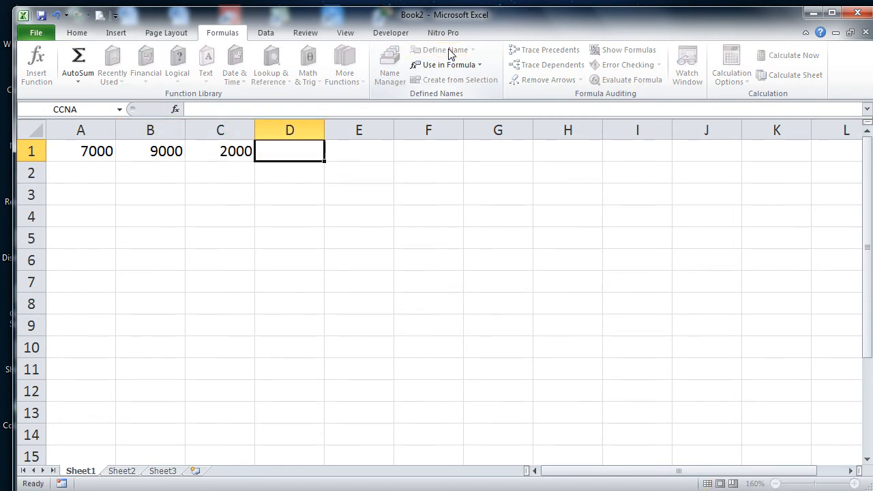
text(2500)
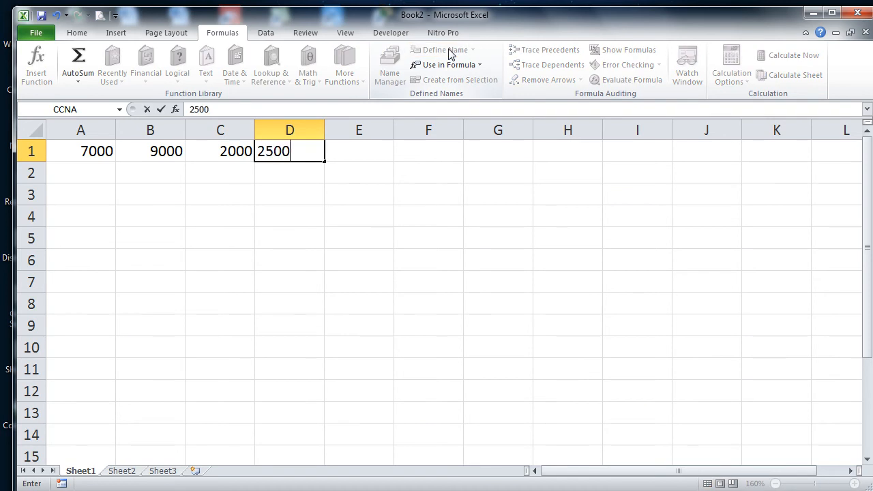
key(Tab)
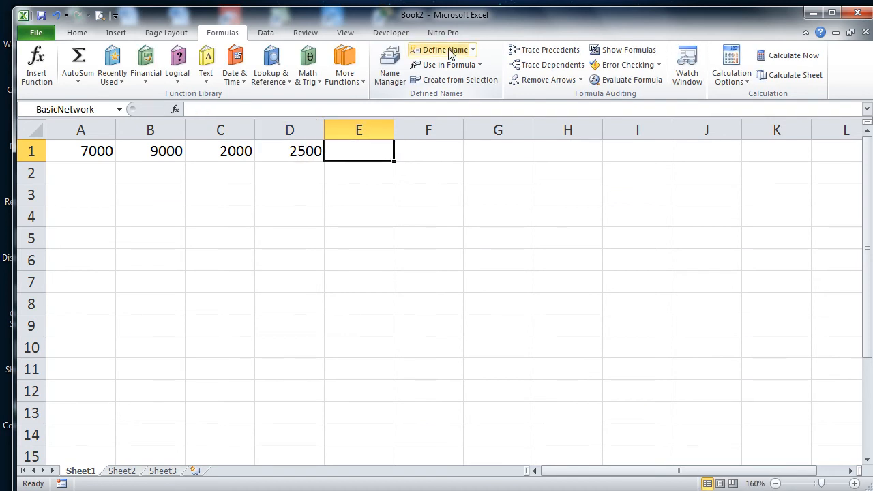
text(2500)
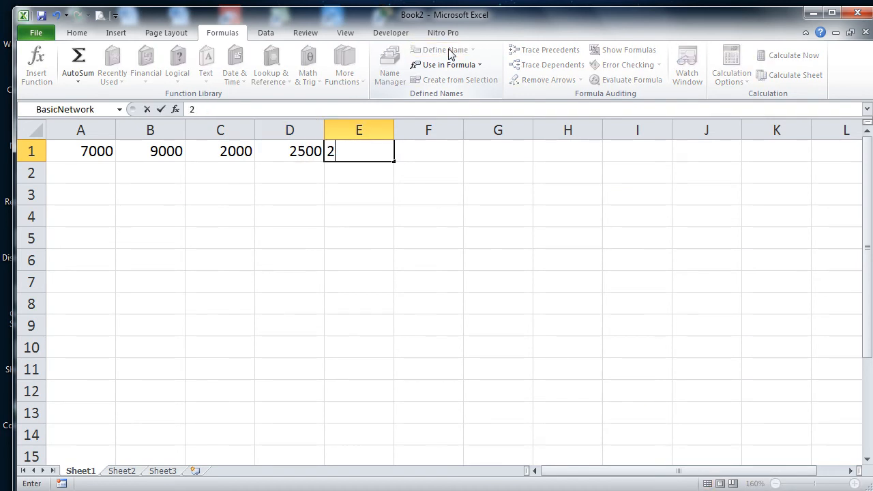
key(Tab)
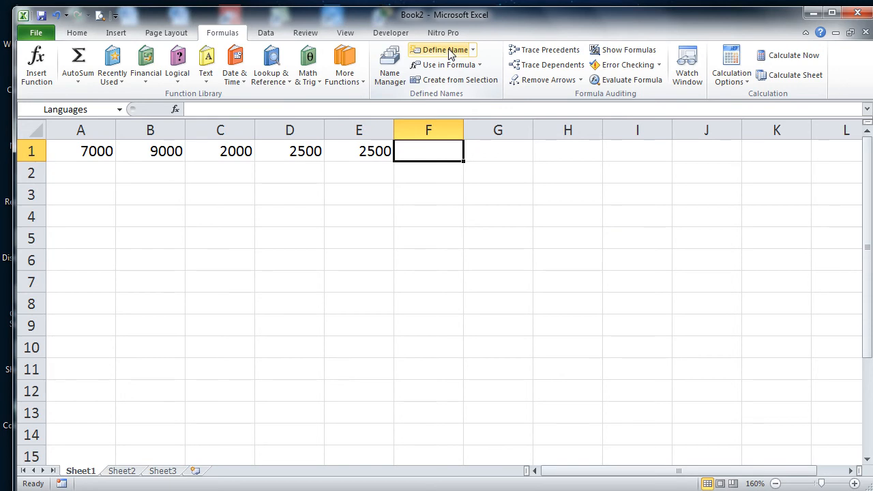
Step: Enter 6000, 5000, 3000, 8000, 7000 and 15000 into F1 through K1, cancelling a stray entry
text(6000)
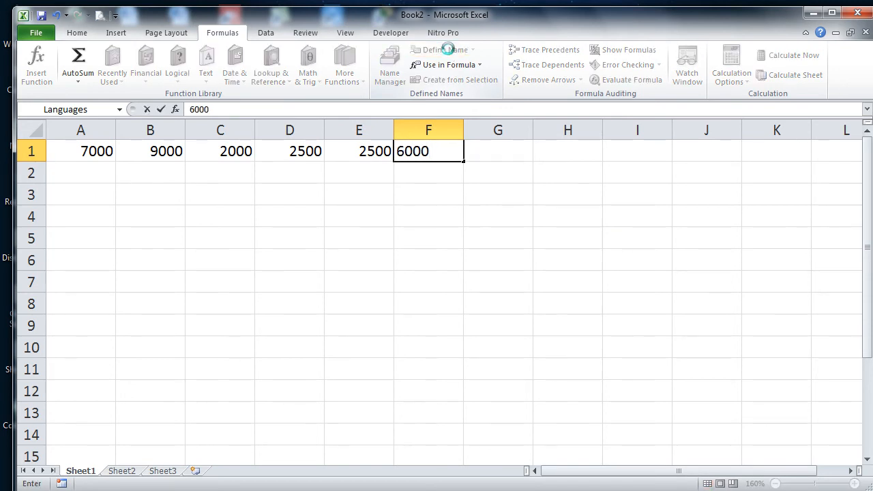
key(Tab)
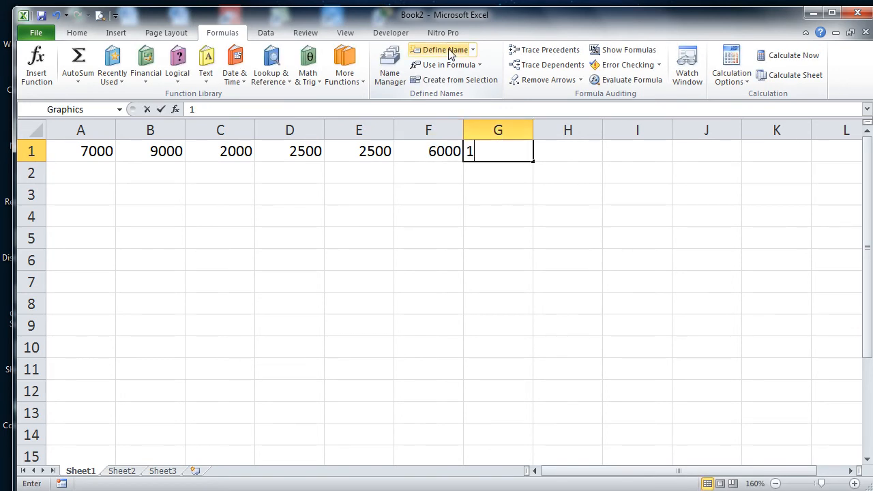
text(1)
key(Escape)
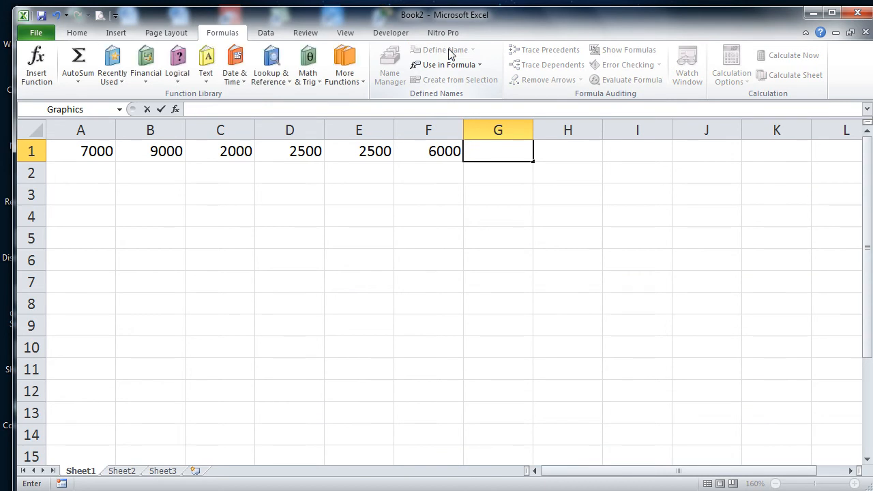
text(5000)
key(Tab)
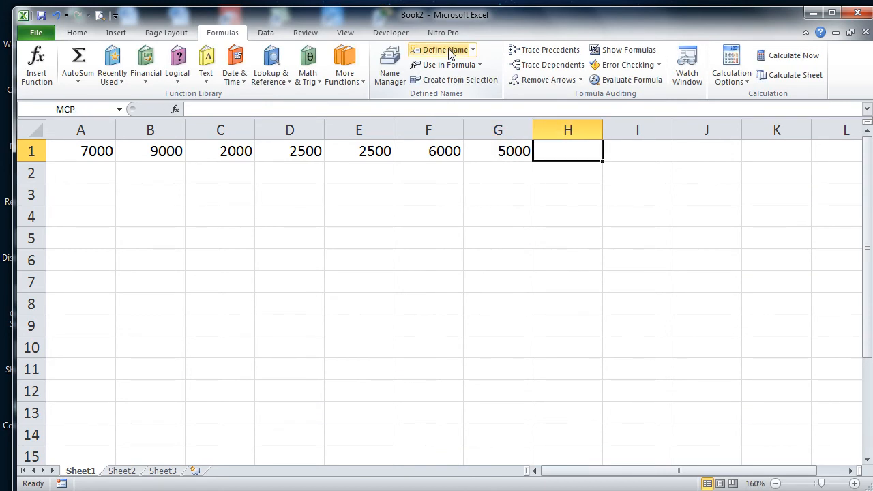
text(3000)
key(Tab)
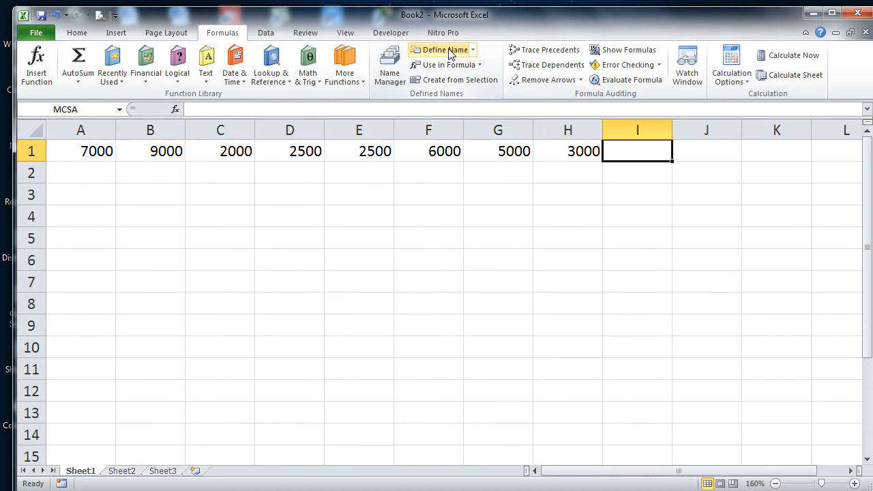
text(8000)
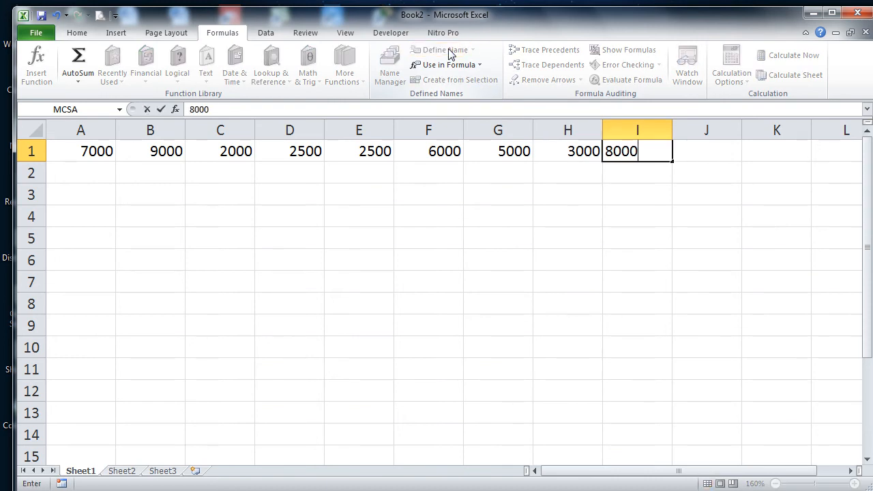
key(Tab)
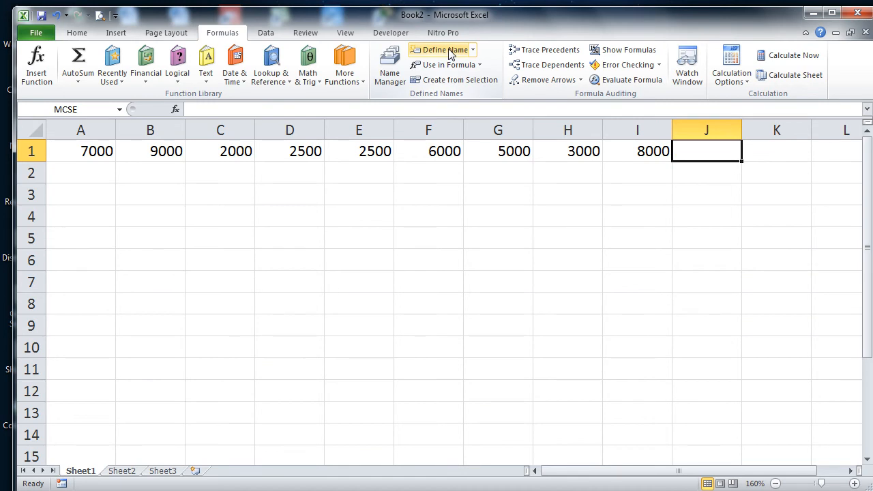
text(7000)
key(Tab)
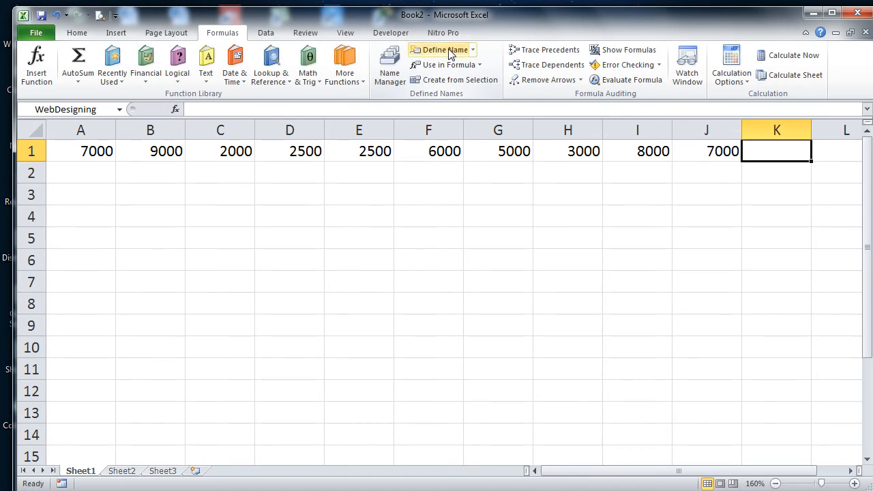
text(15000)
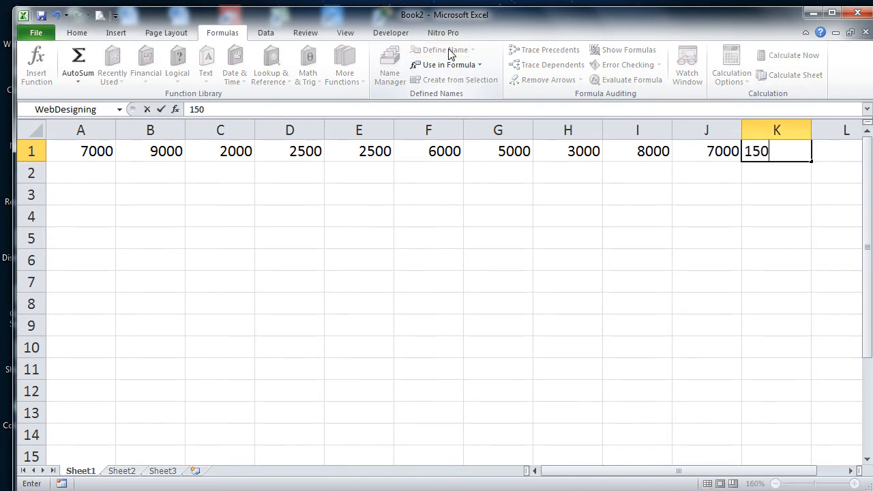
key(Return)
key(Down)
key(Down)
key(Down)
key(Left)
key(Left)
key(Left)
key(Left)
key(Left)
key(Left)
key(Left)
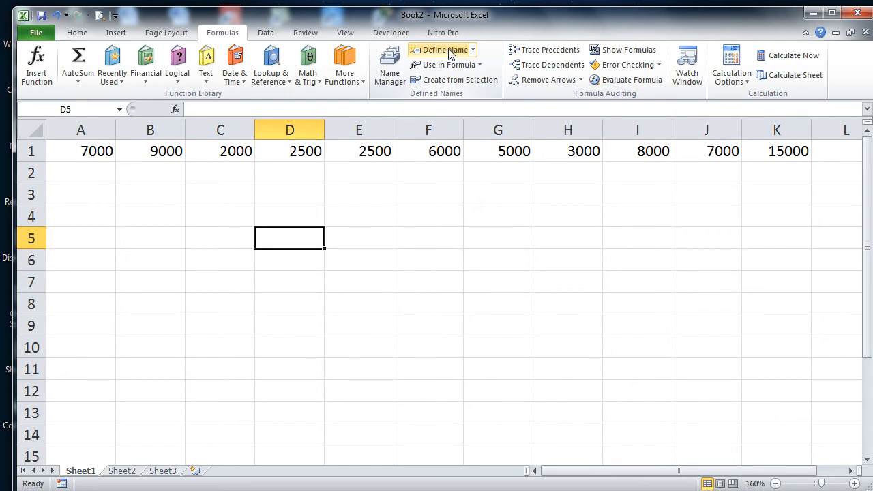
text(=dit)
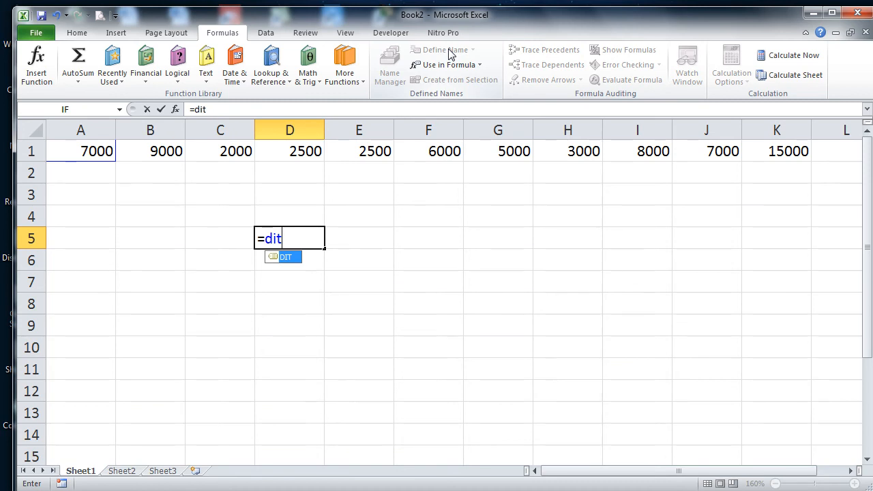
key(Return)
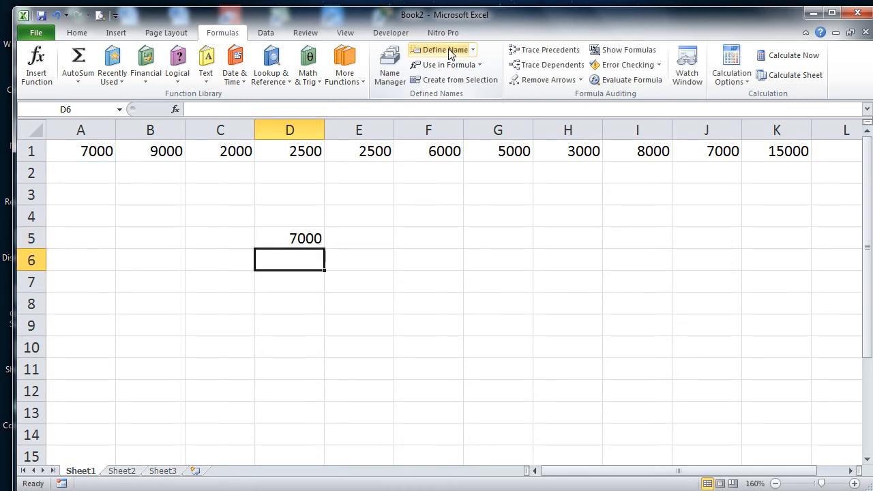
key(Up)
key(Right)
key(Left)
key(Delete)
text(=graphics)
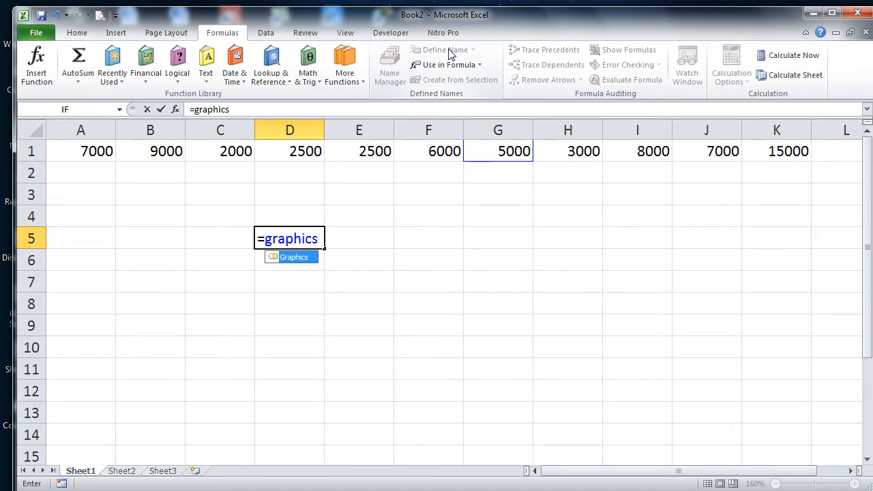
key(Return)
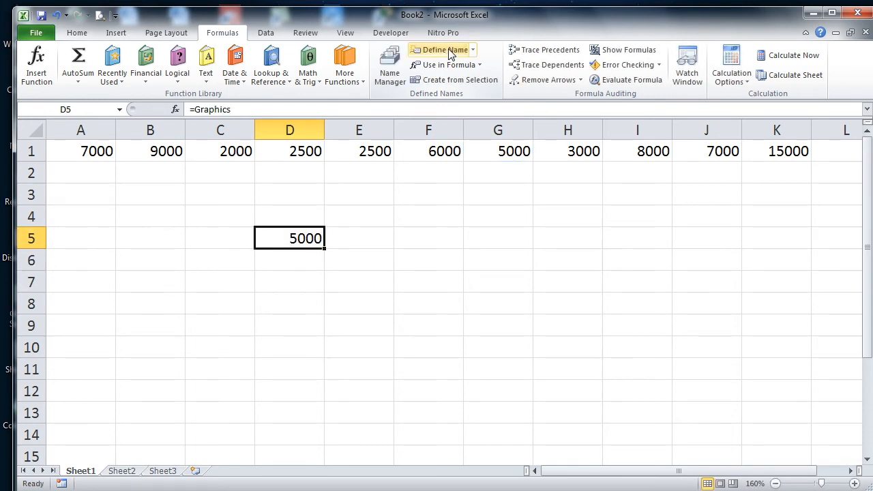
key(Delete)
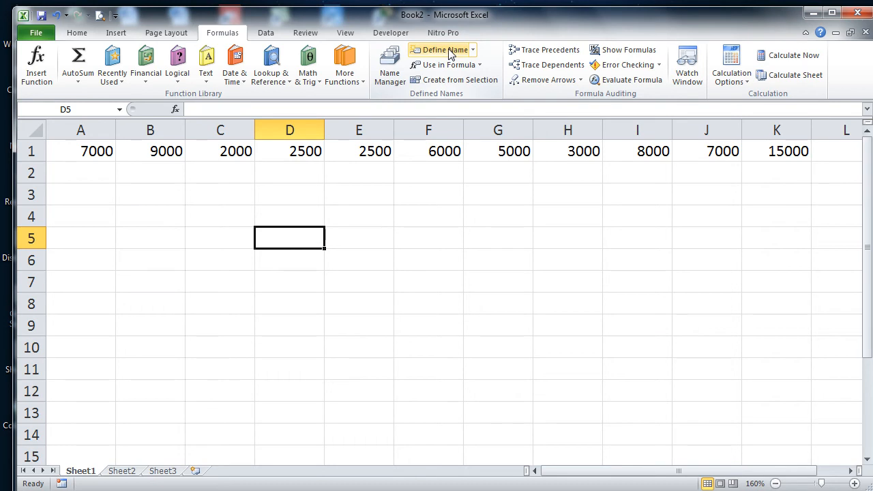
click(480, 65)
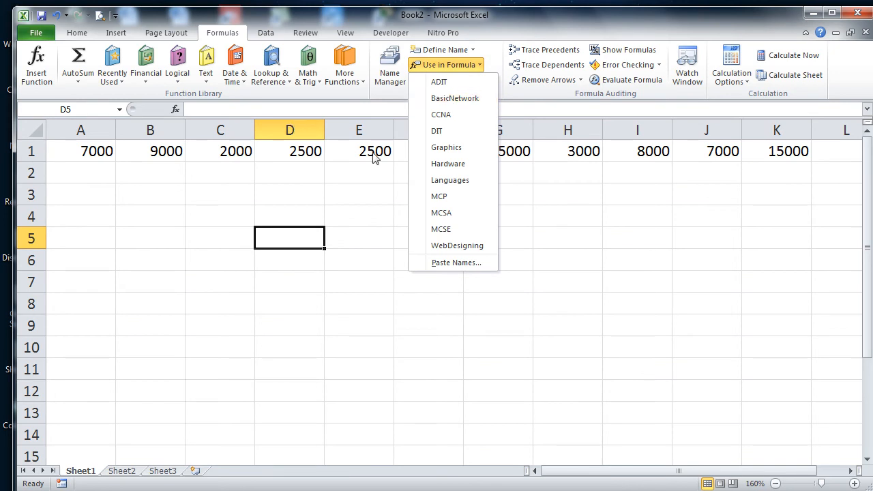
click(505, 149)
click(505, 152)
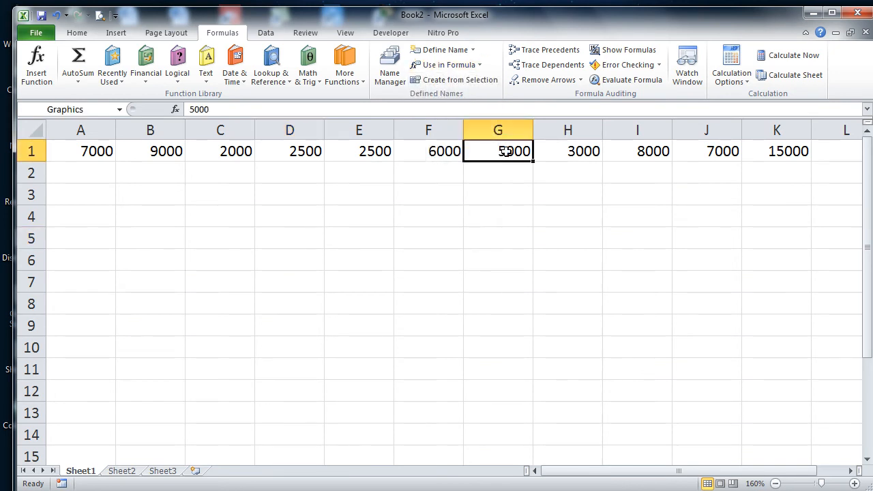
click(552, 157)
click(368, 146)
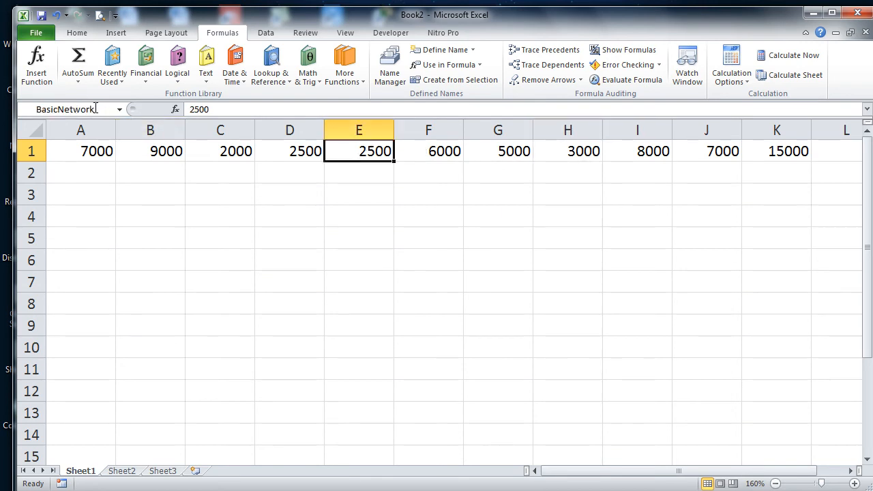
click(411, 225)
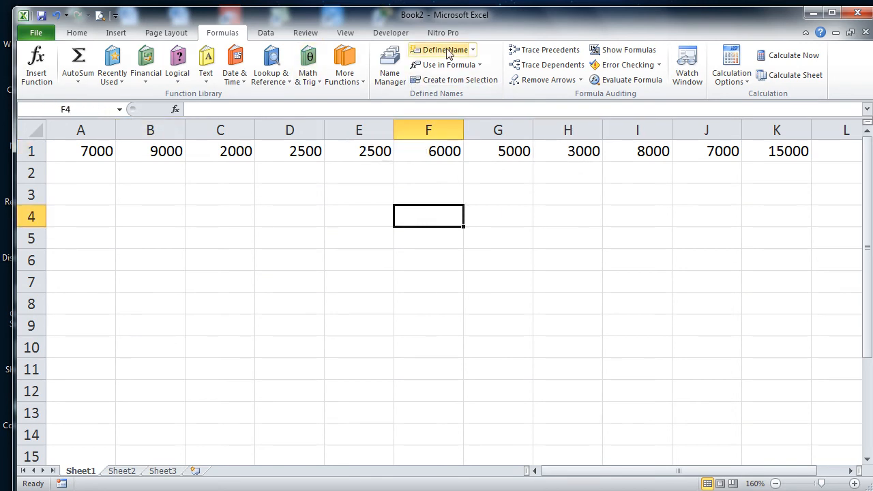
click(473, 51)
click(508, 33)
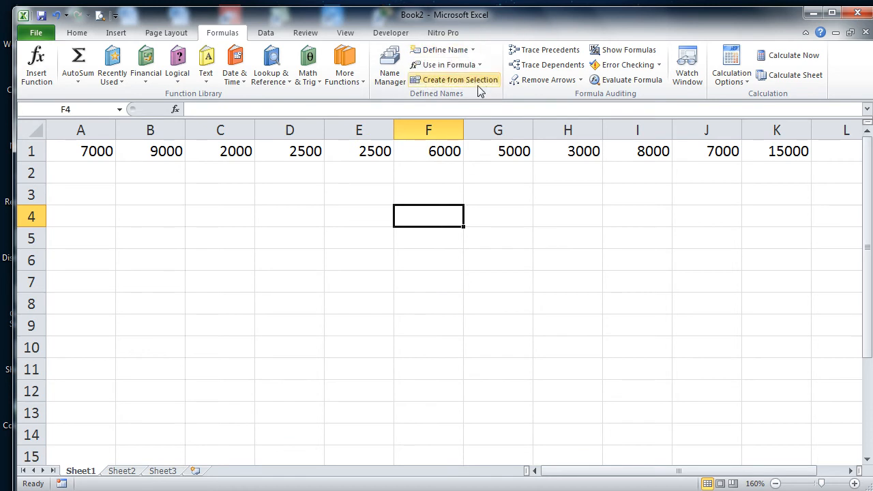
click(480, 65)
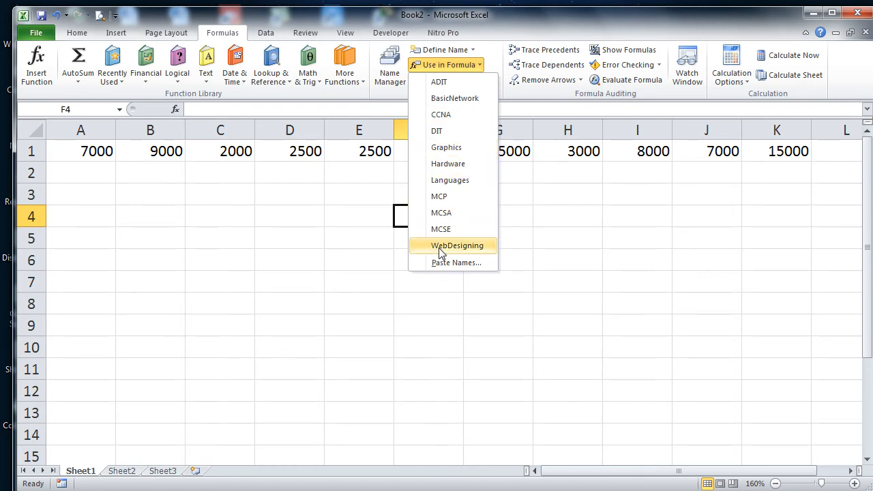
click(450, 181)
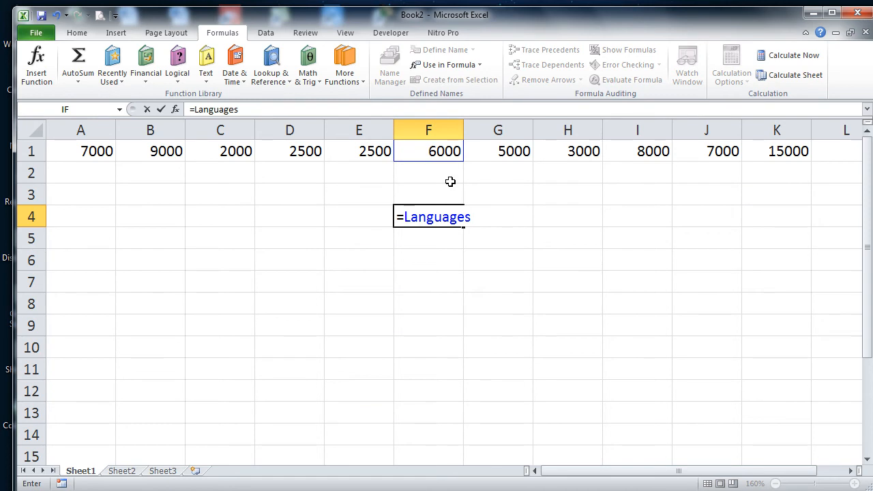
key(Return)
key(Down)
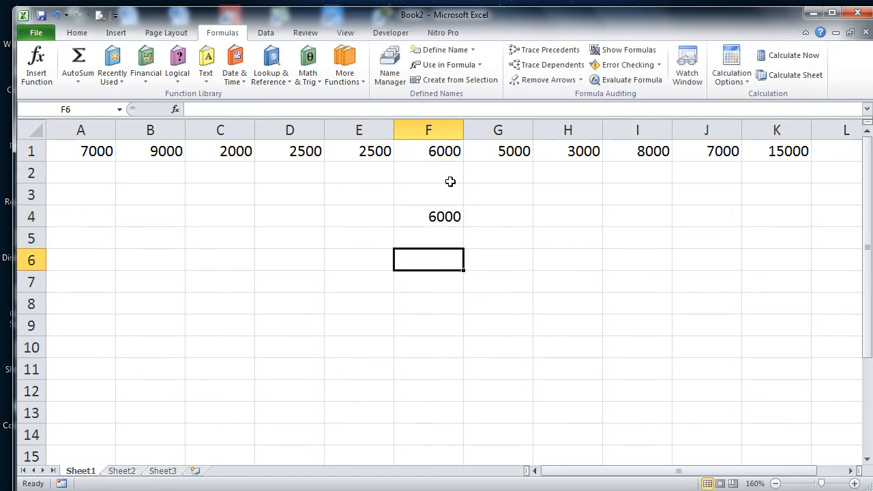
key(Up)
key(Up)
key(Delete)
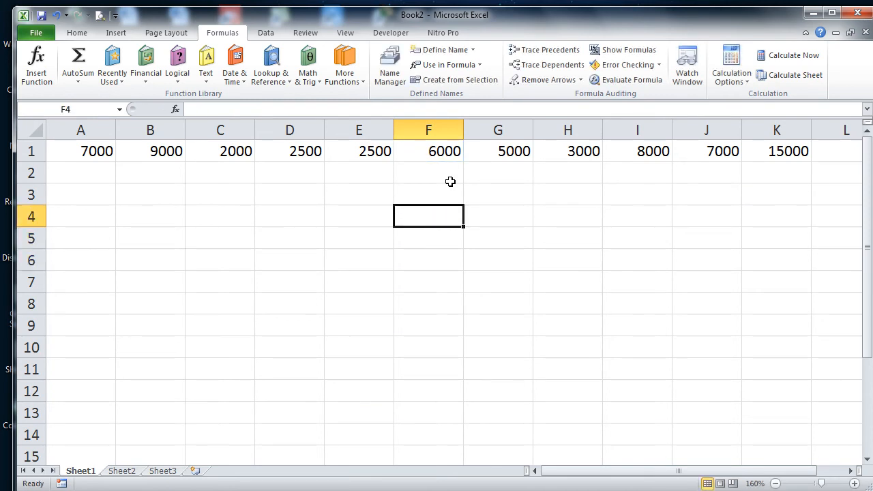
click(482, 65)
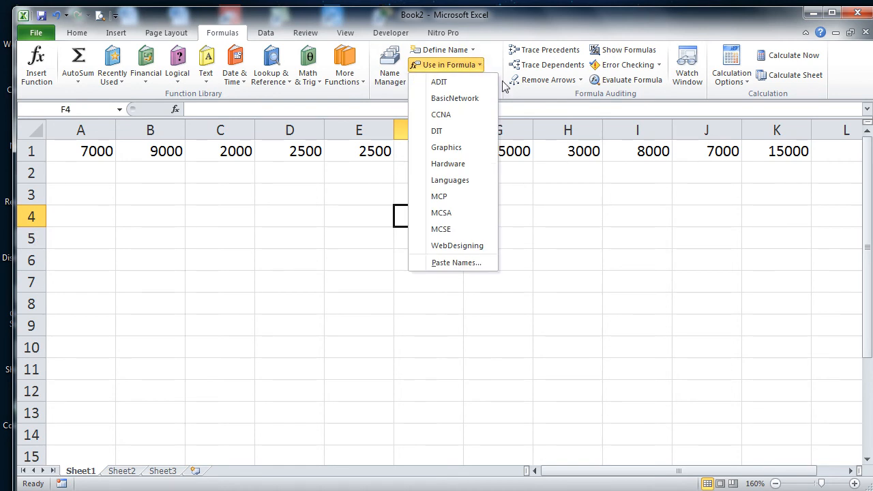
click(583, 214)
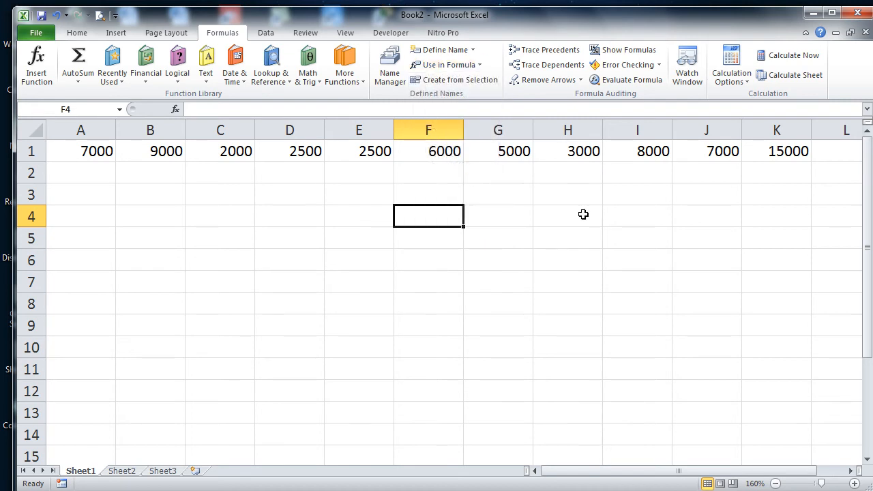
click(376, 150)
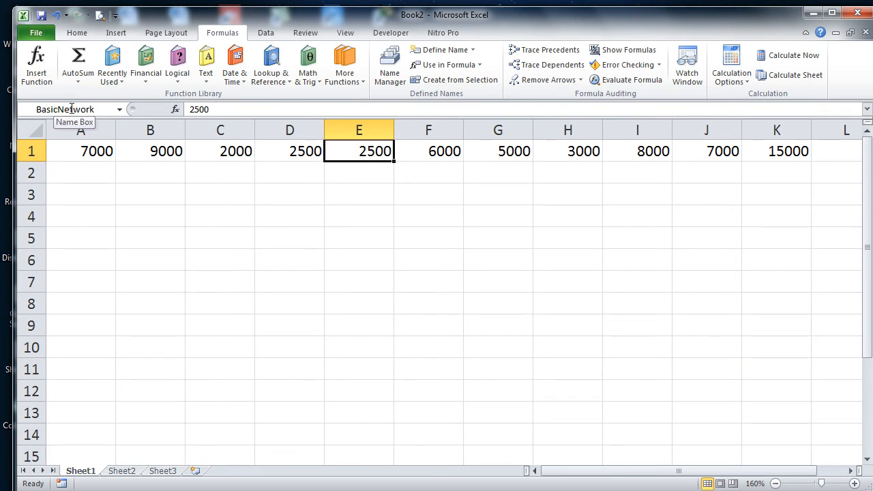
Step: Rename the BasicNetwork defined name to BNetwork in Name Manager, then begin a formula in E8
click(388, 72)
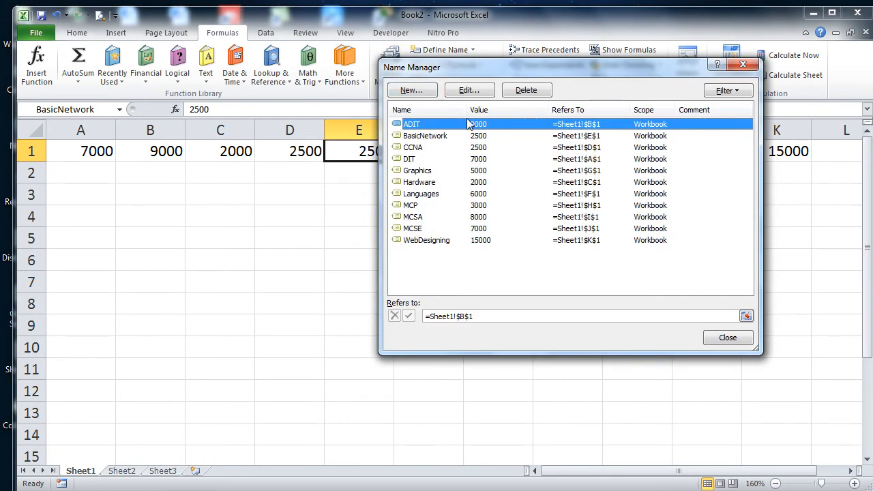
click(432, 139)
click(474, 92)
text(BNetwork)
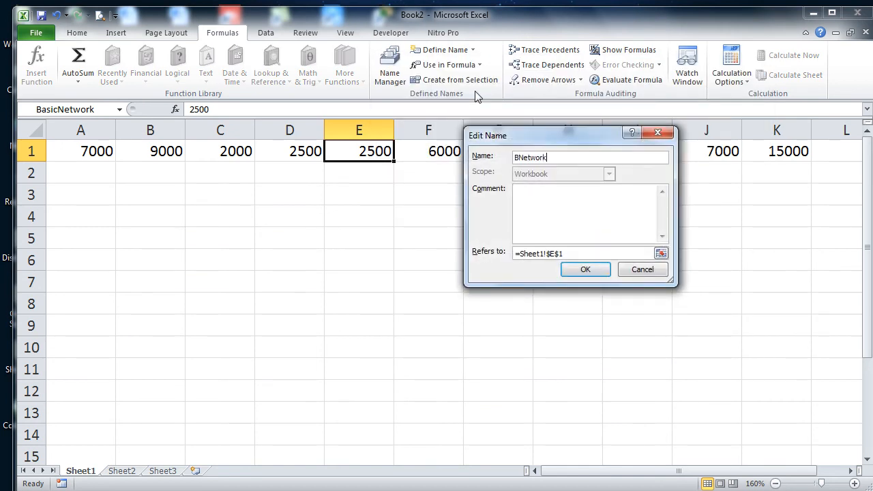
key(Return)
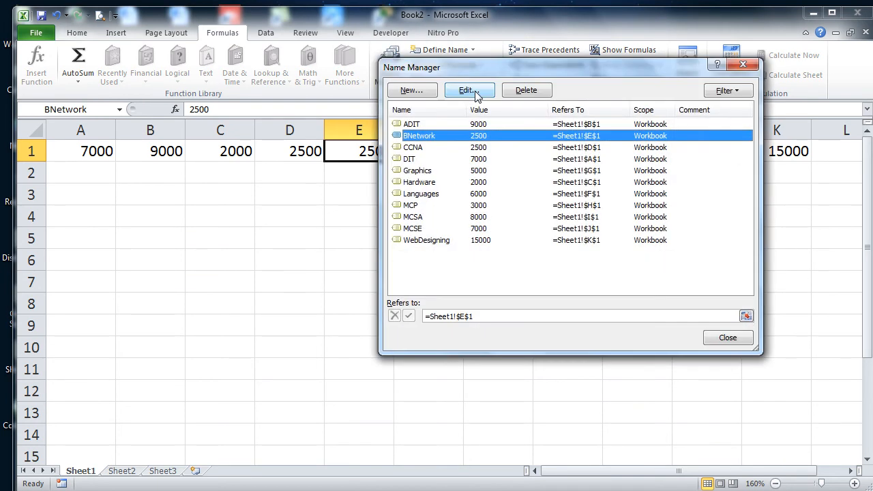
click(730, 340)
click(384, 310)
text(=basic)
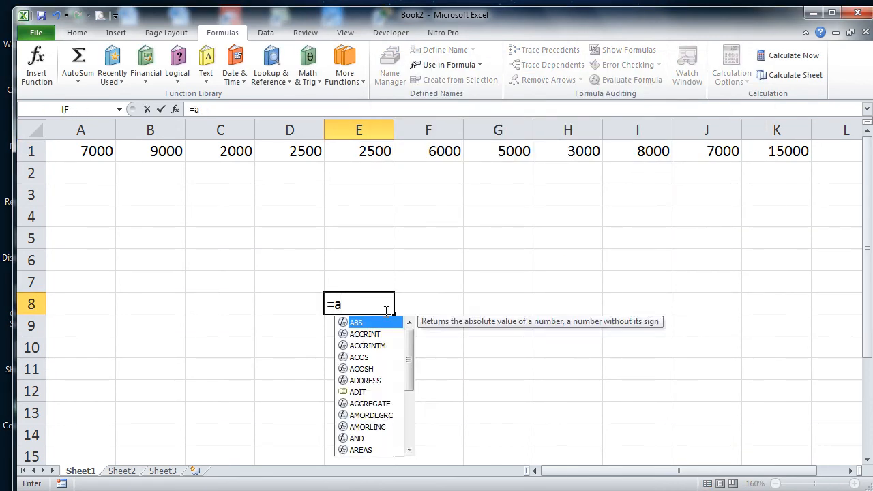
Step: Correct E8's formula to =BNetwork so it displays 2500
key(BackSpace)
key(BackSpace)
key(BackSpace)
key(BackSpace)
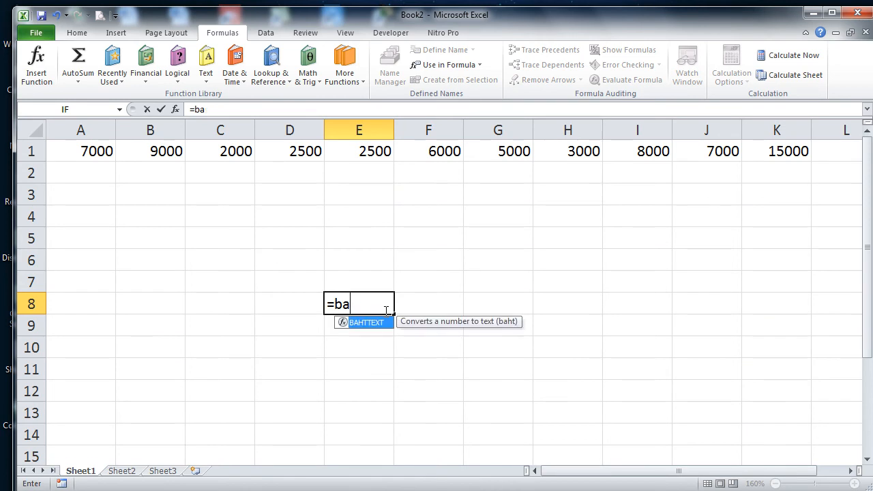
text(network)
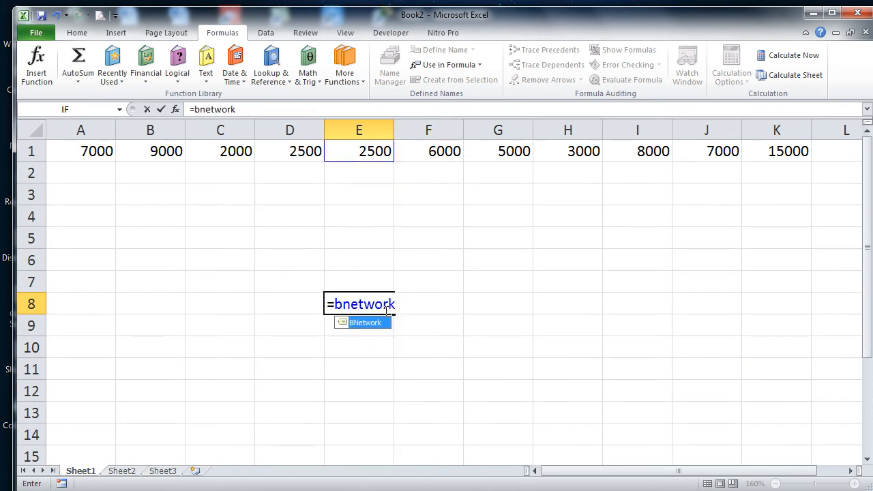
key(Return)
key(Up)
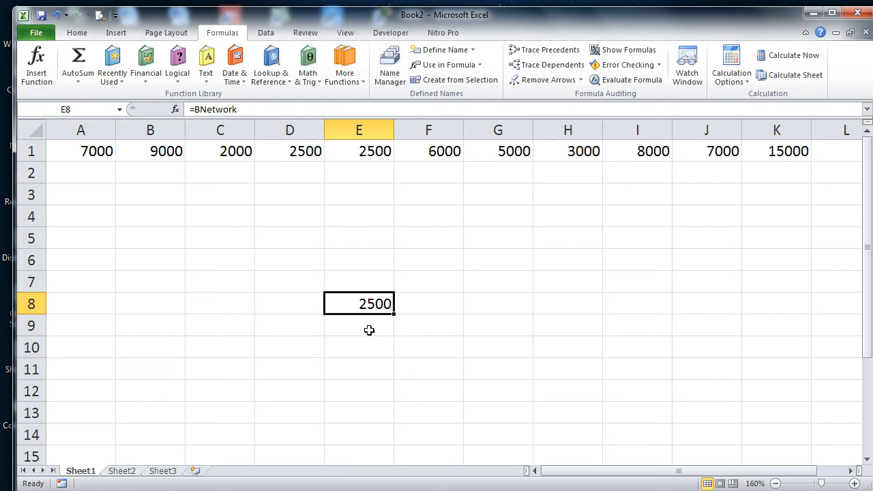
click(441, 289)
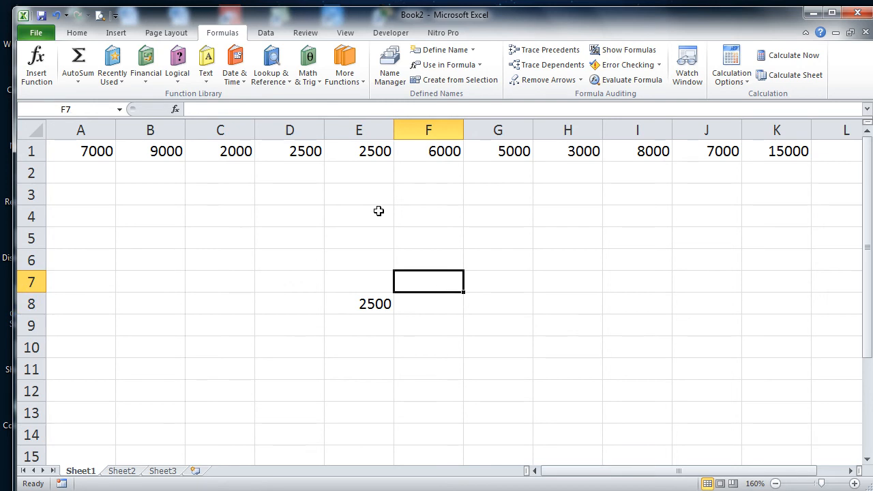
Step: Rename Sheet2 to Accounting and Sheet3 to HR, zooming the sheet to 148%
click(132, 475)
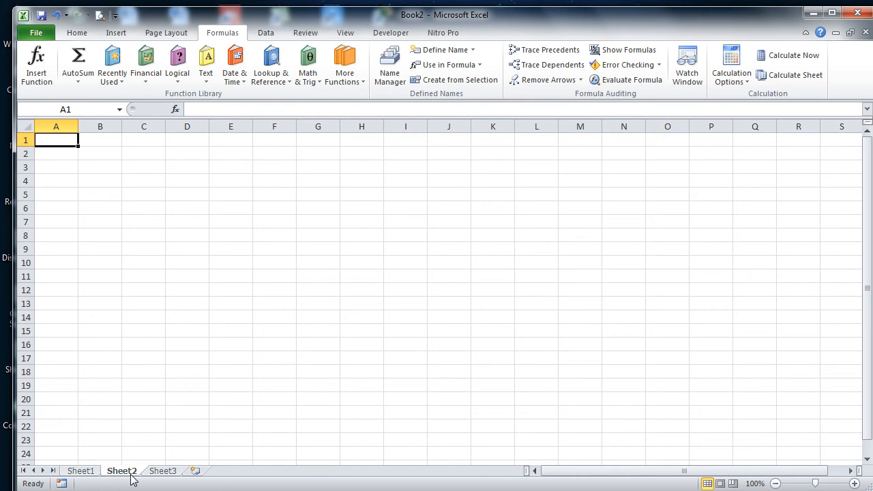
drag(815, 484, 822, 485)
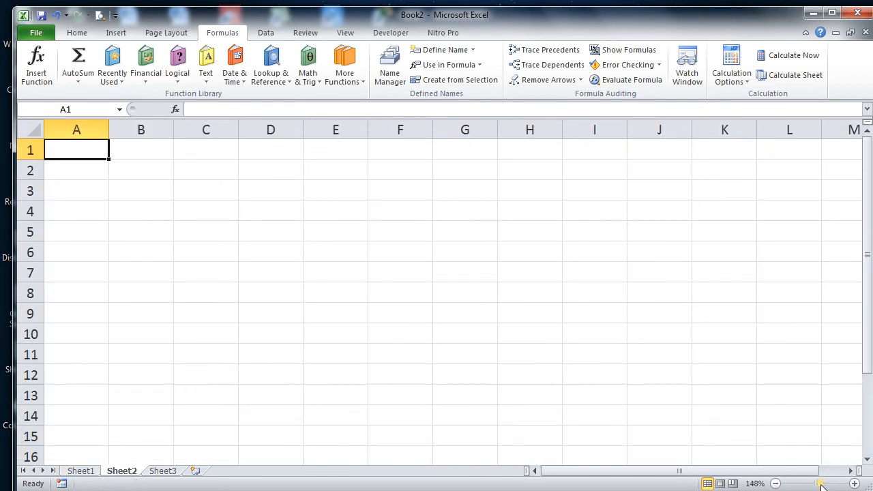
double_click(125, 471)
text(A)
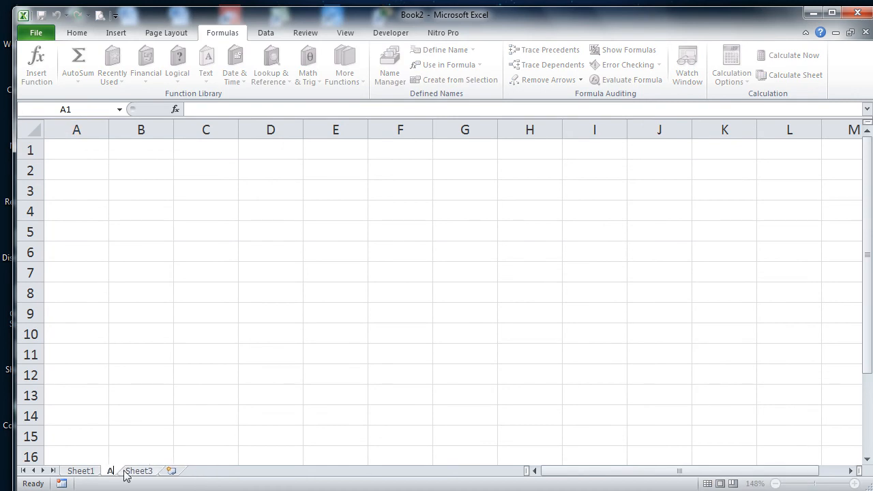
text(ccounting)
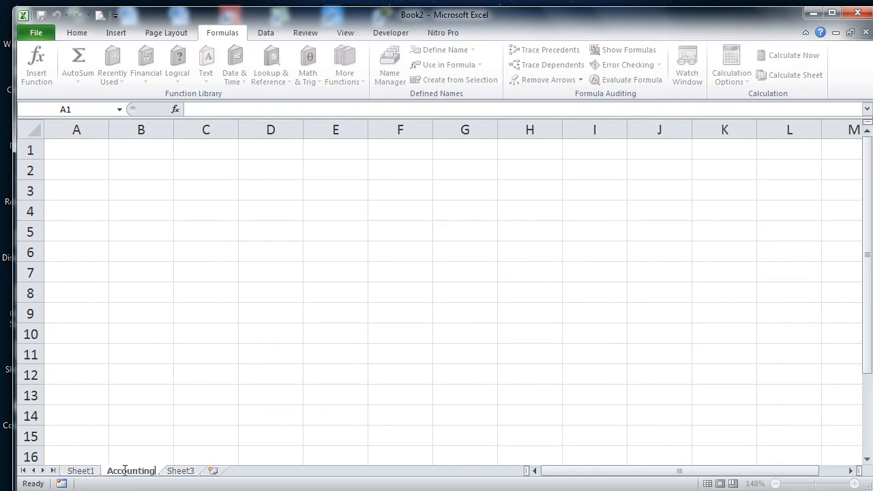
click(183, 472)
double_click(185, 472)
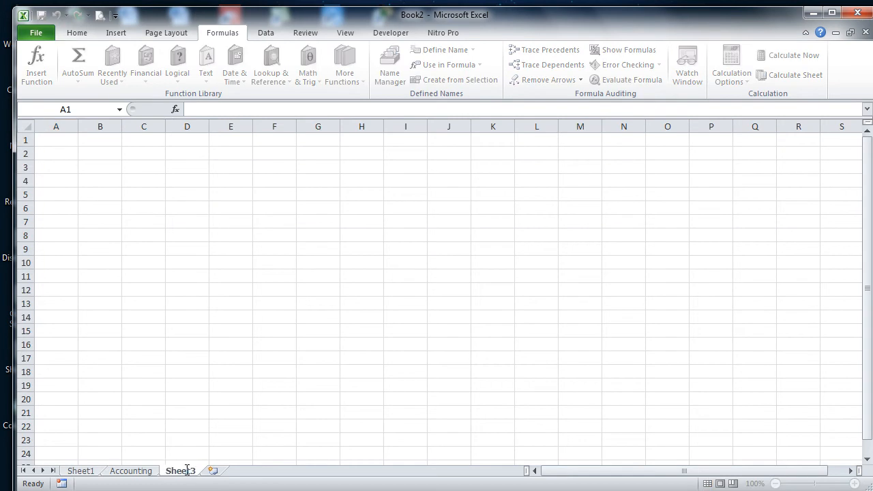
text(HR)
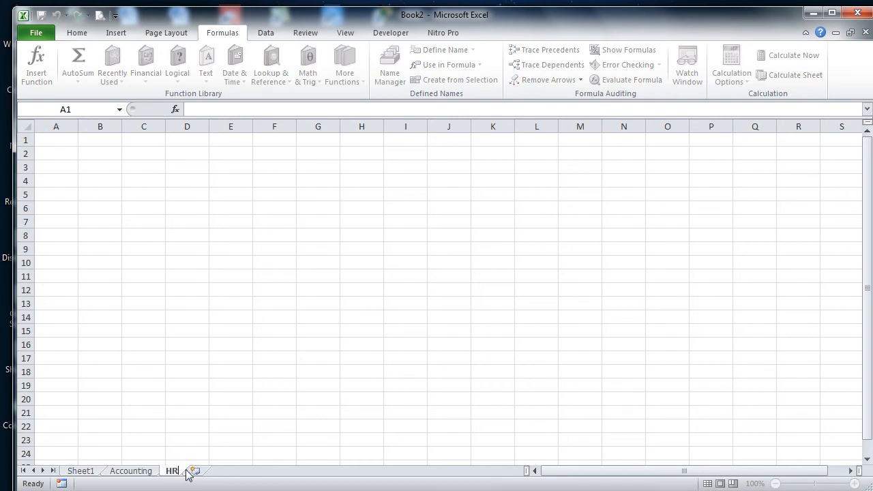
click(202, 469)
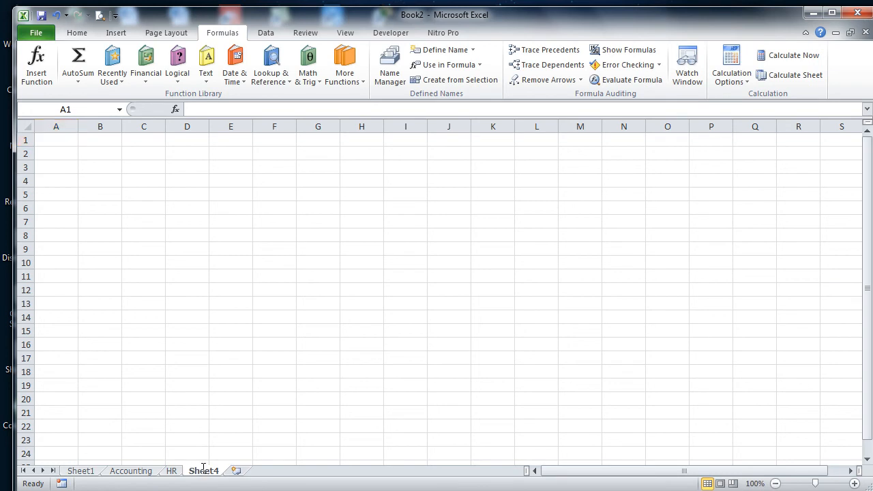
Step: Rename the newly added sheet Sales and return to the Accounting sheet
double_click(202, 470)
text(Sales)
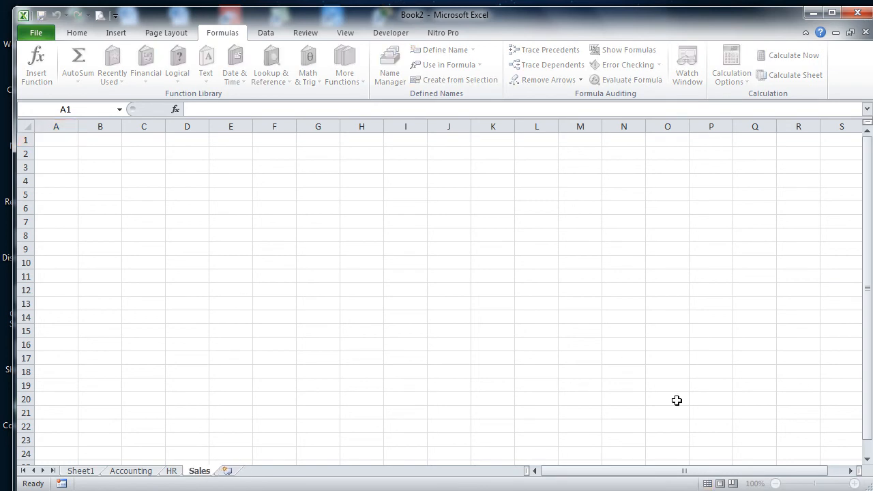
click(392, 342)
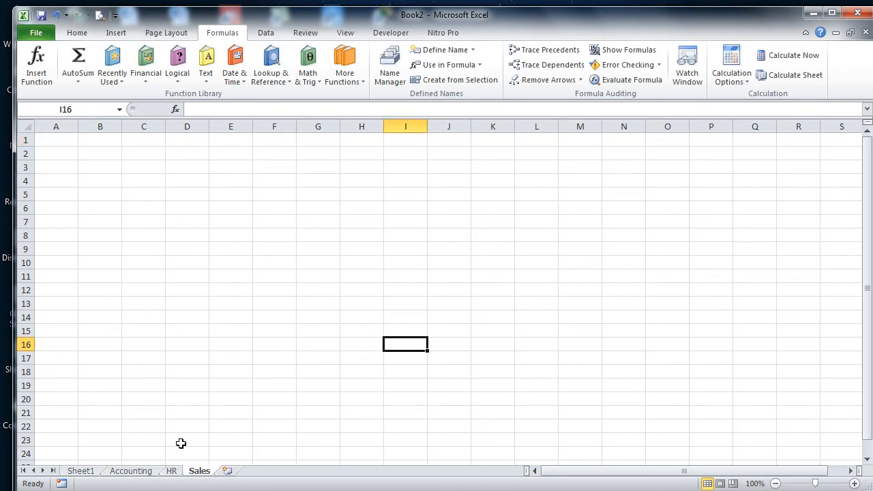
click(144, 470)
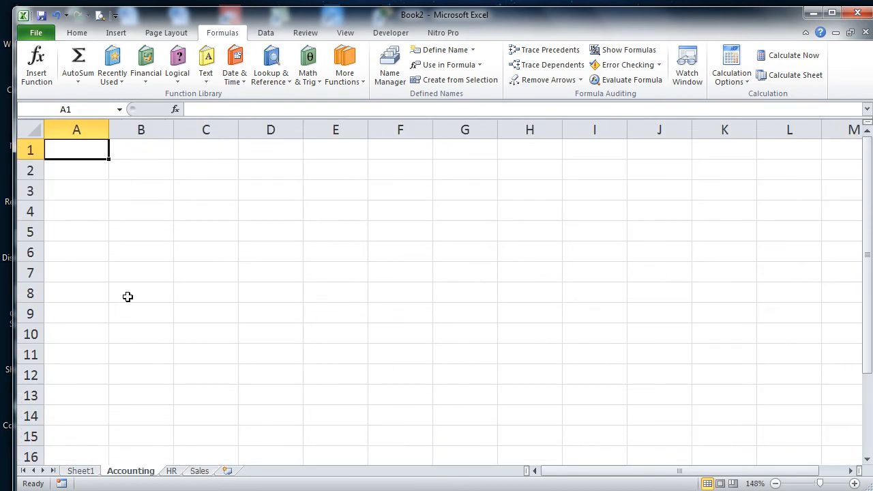
Step: Type the headers Name, Designation, Salary and Dept into A1:D1
text(Name)
key(Tab)
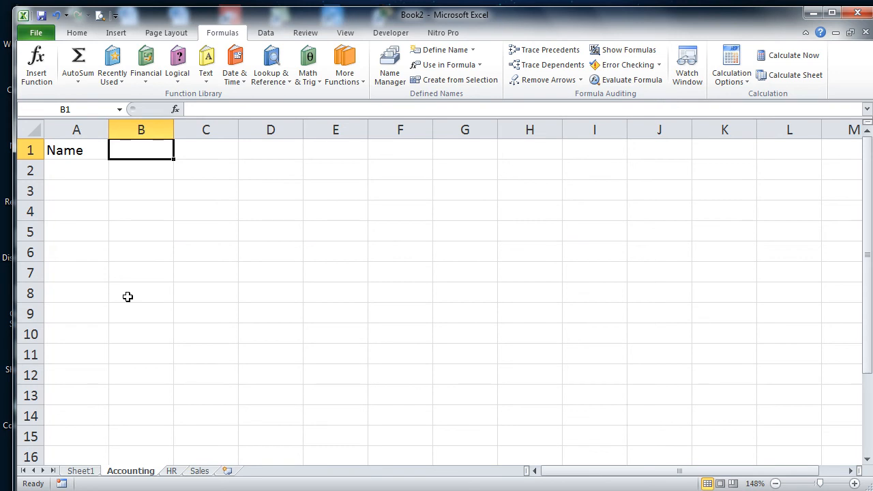
text(Designation)
key(Tab)
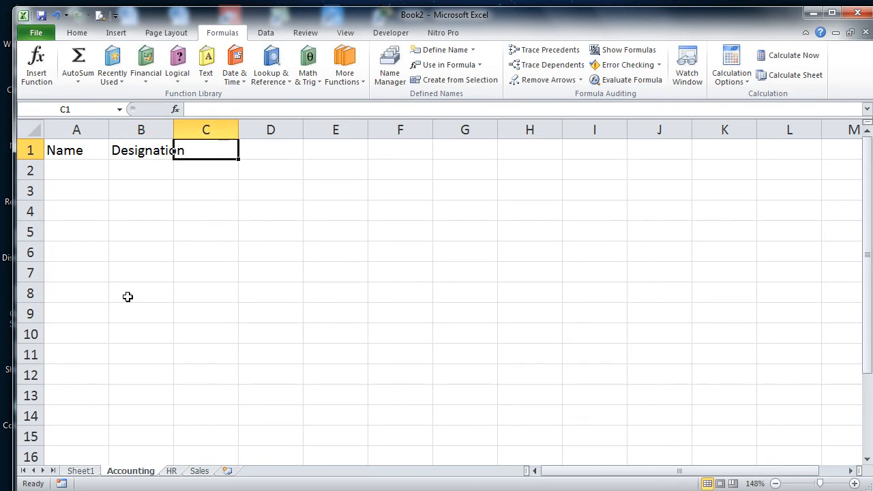
text(Salary)
key(Tab)
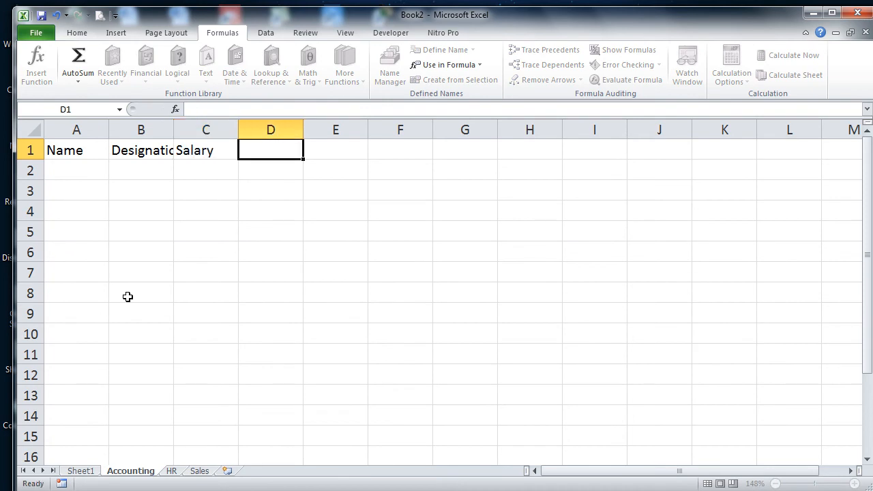
text(Depr)
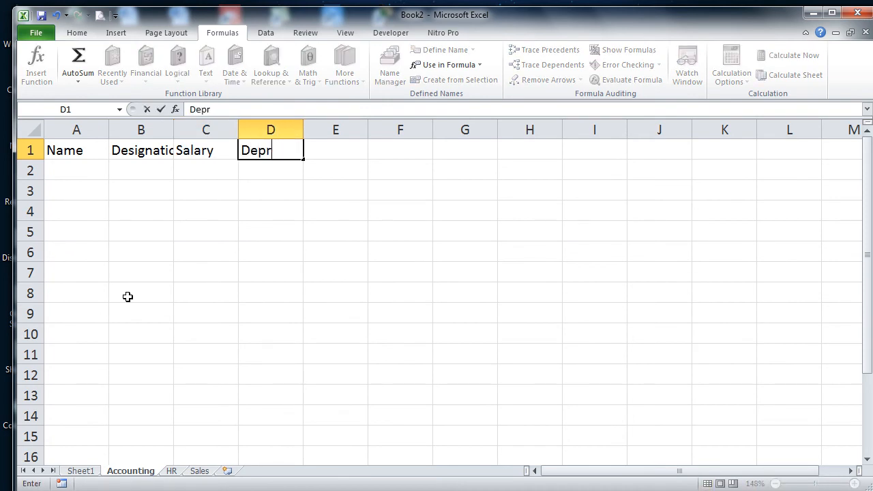
key(BackSpace)
text(t)
key(Return)
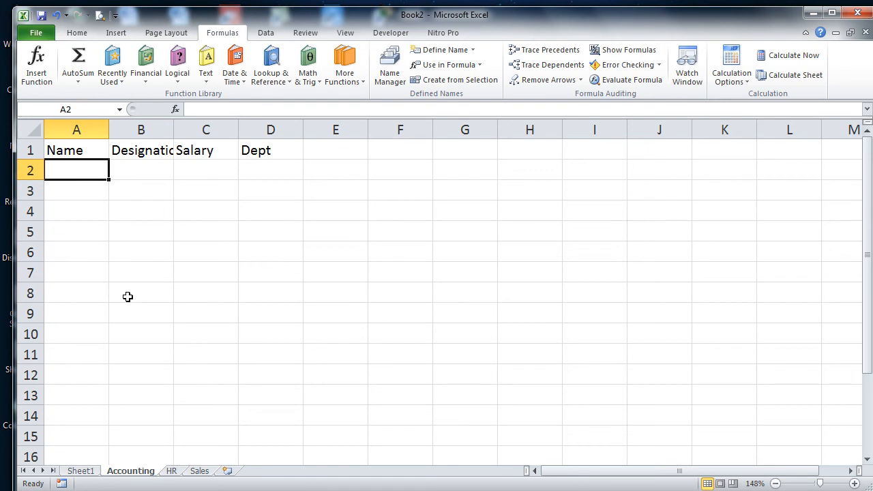
Step: Enter four employee names in A2:A5 and autofit column A to fit them
key(Return)
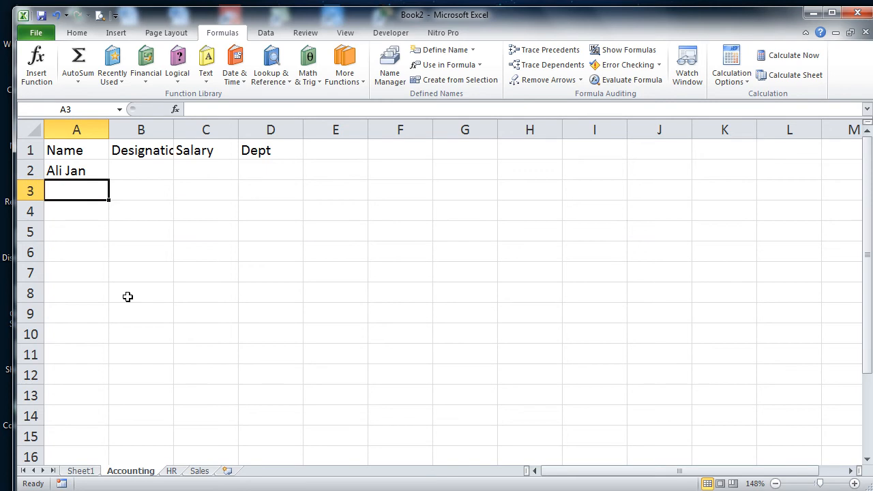
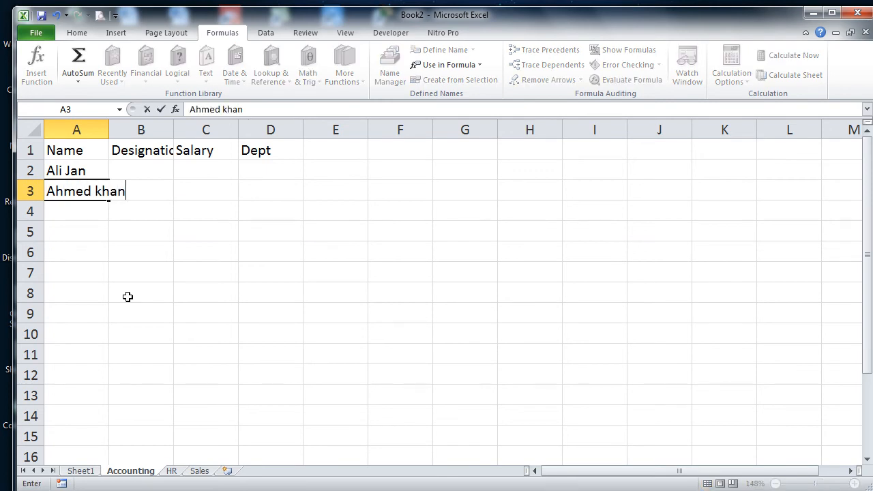
key(Return)
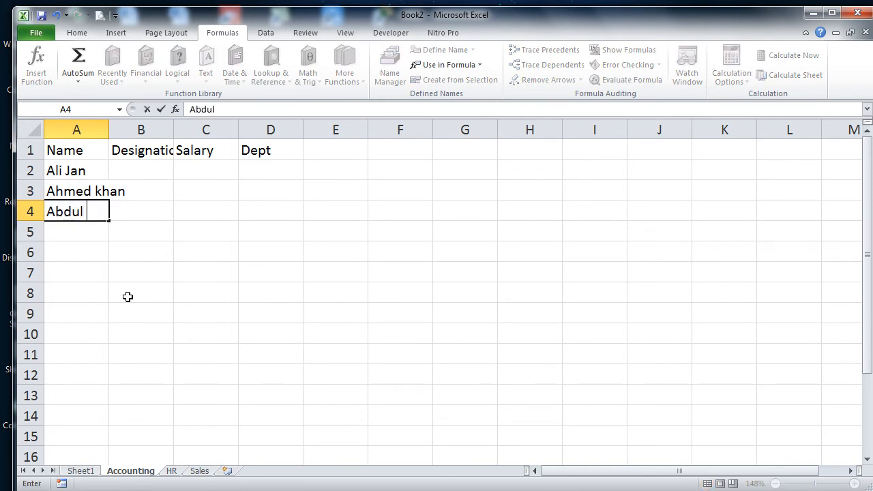
key(Return)
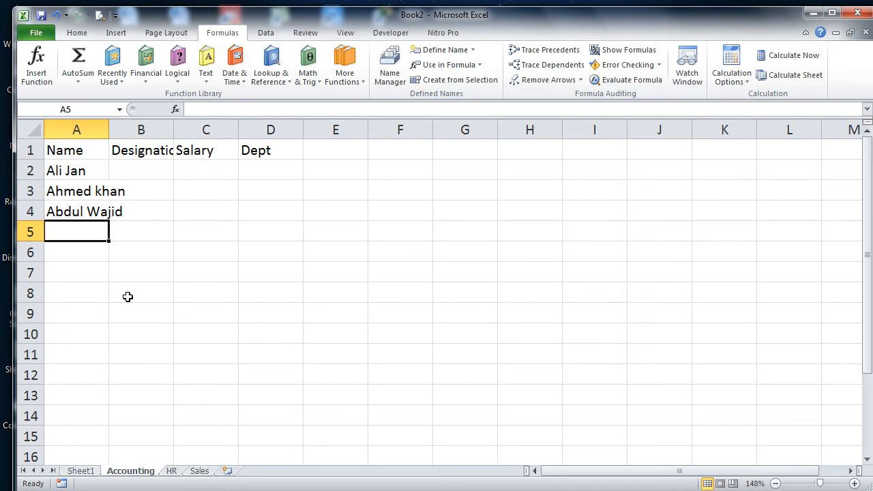
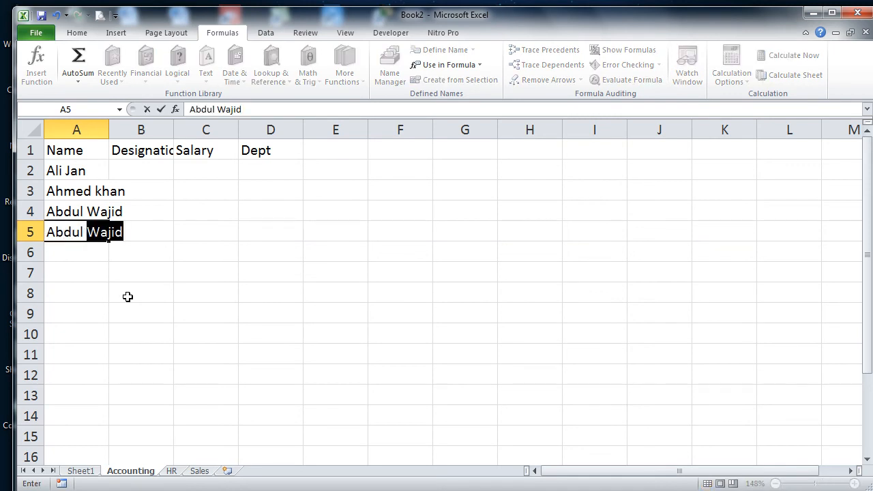
key(Return)
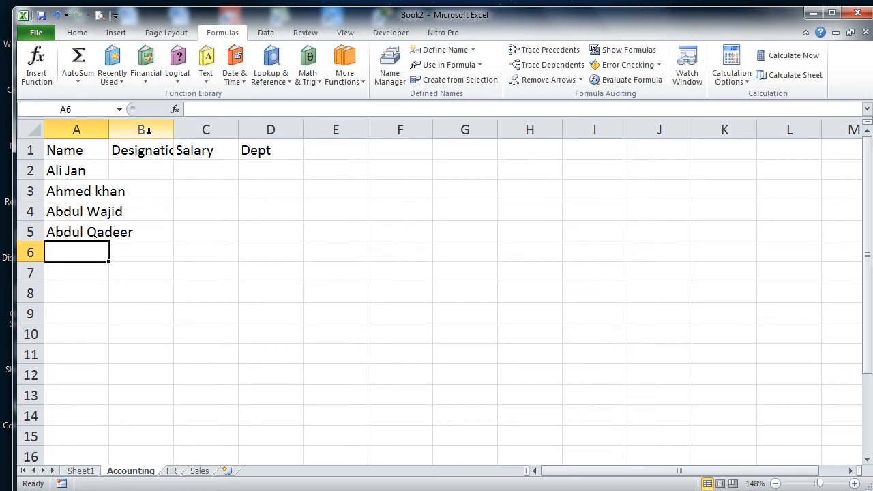
double_click(110, 130)
Step: Add borders to every cell of the table range A1:D6
drag(88, 152, 326, 244)
click(76, 33)
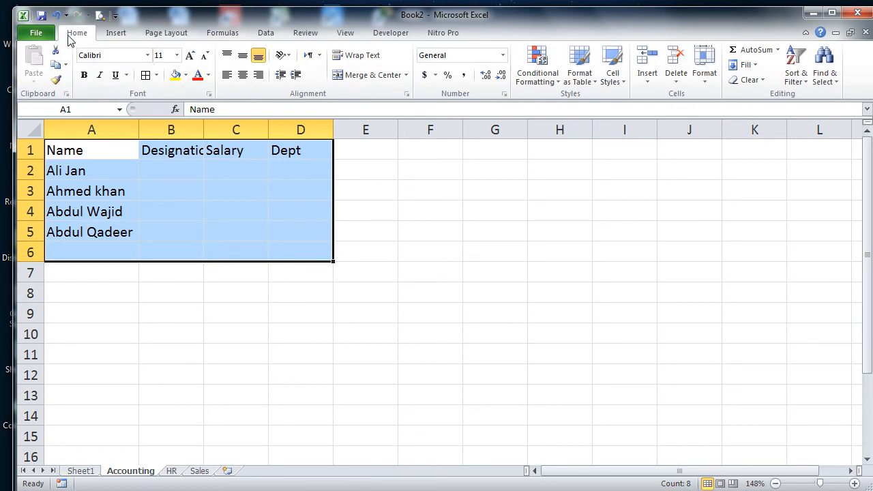
click(146, 74)
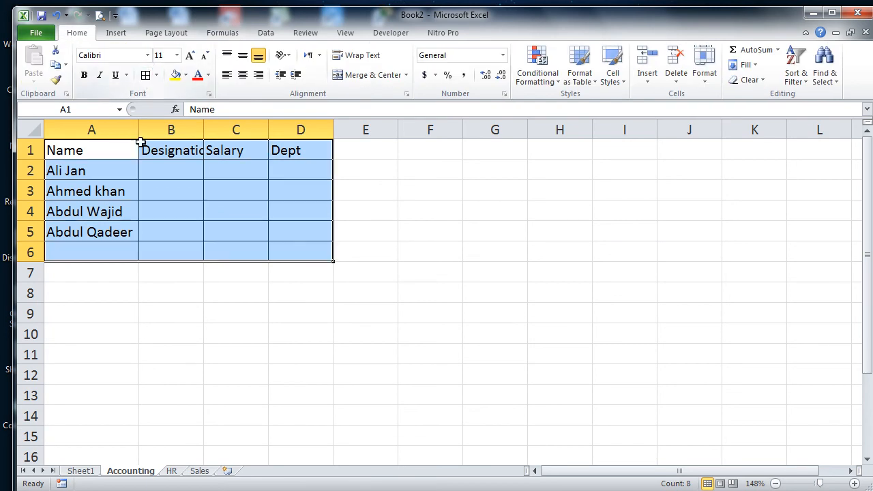
Step: Autofit column B, then enter Manager and A Manager in B2 and B3
double_click(203, 130)
click(192, 170)
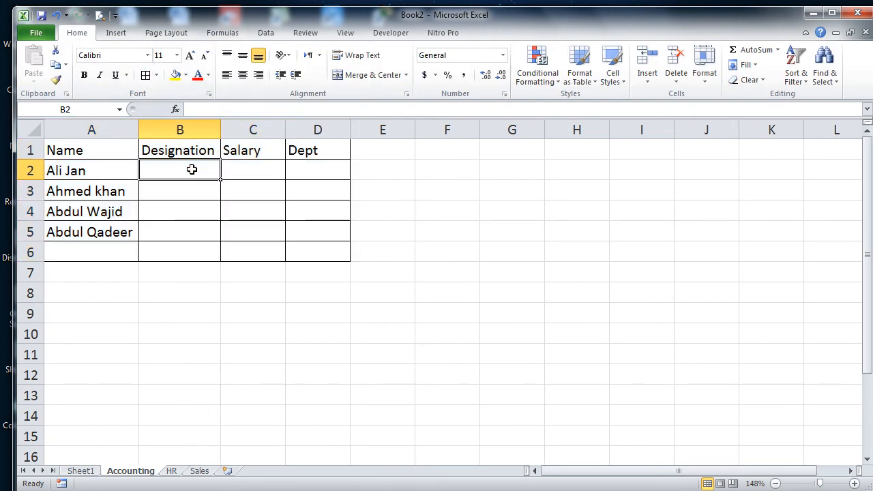
text(Manager)
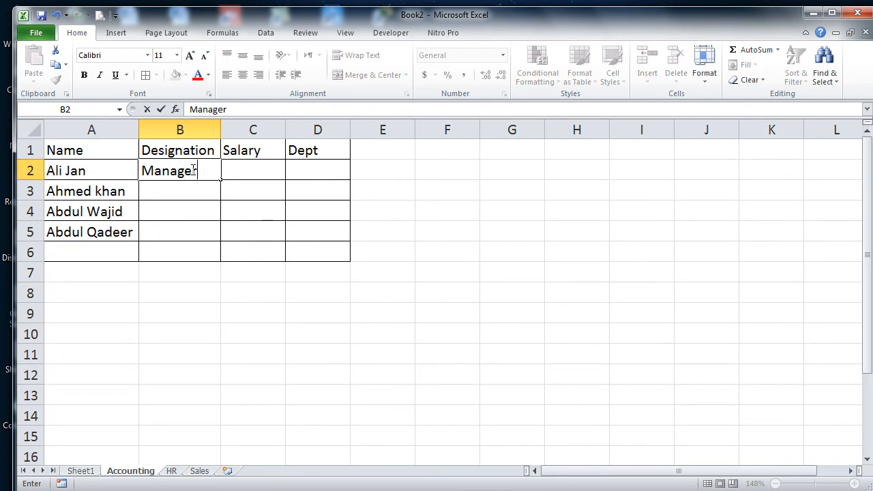
key(Return)
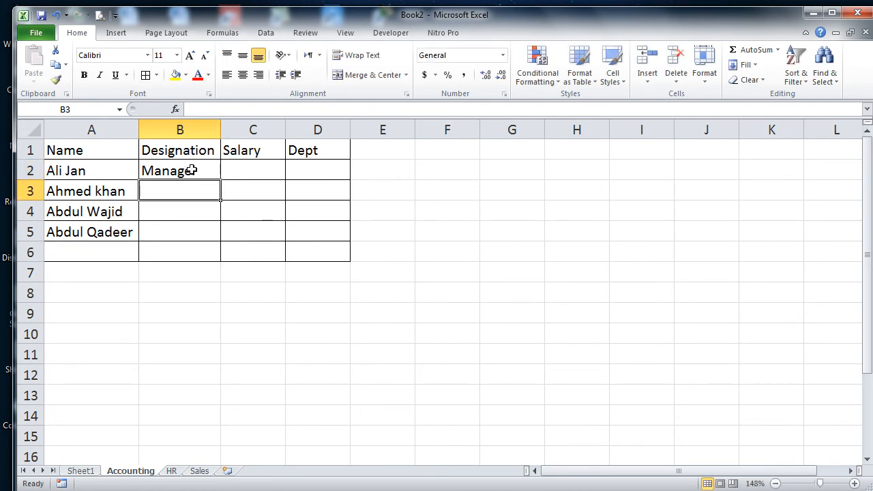
text(A Manager)
key(Return)
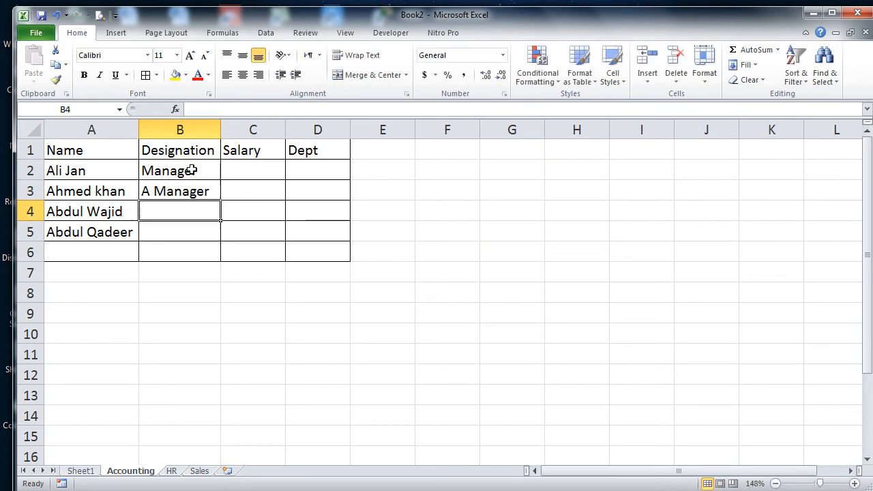
Step: Enter S Executive in B4 and accept the AutoComplete A Manager in B5
text(S Excecutivb)
key(BackSpace)
key(BackSpace)
text(ve)
key(Return)
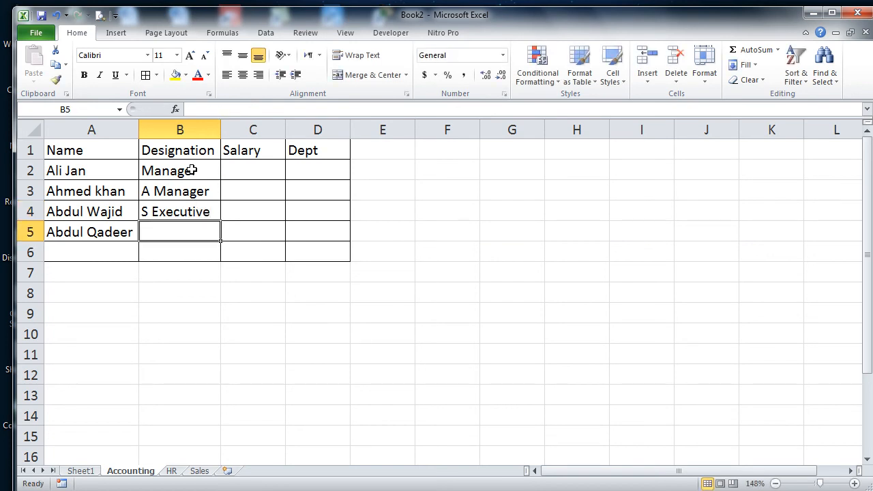
text(A Manager)
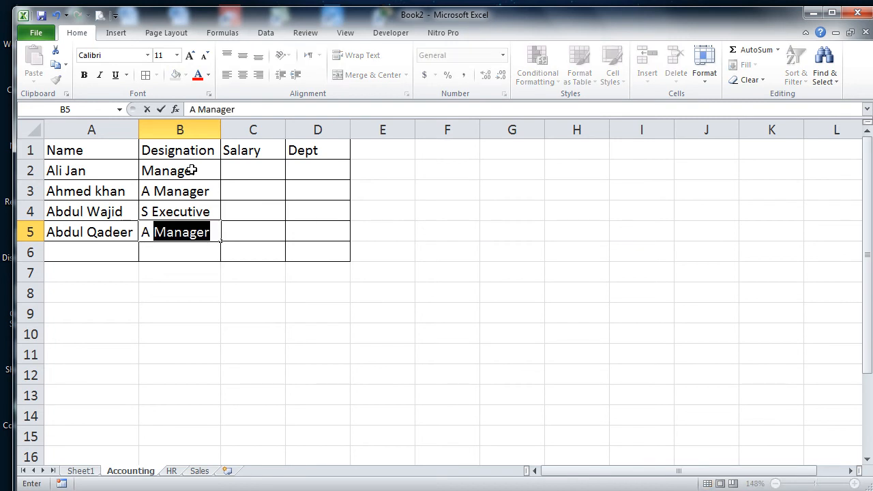
key(Tab)
key(Up)
key(Up)
key(Up)
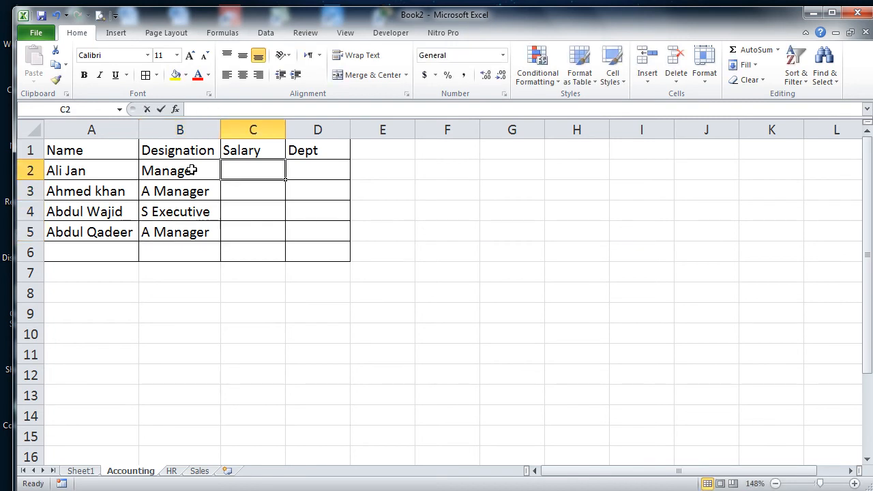
Step: Enter salaries 60000, 50000, 40000 and 70000 in C2:C5
text(60000)
key(Return)
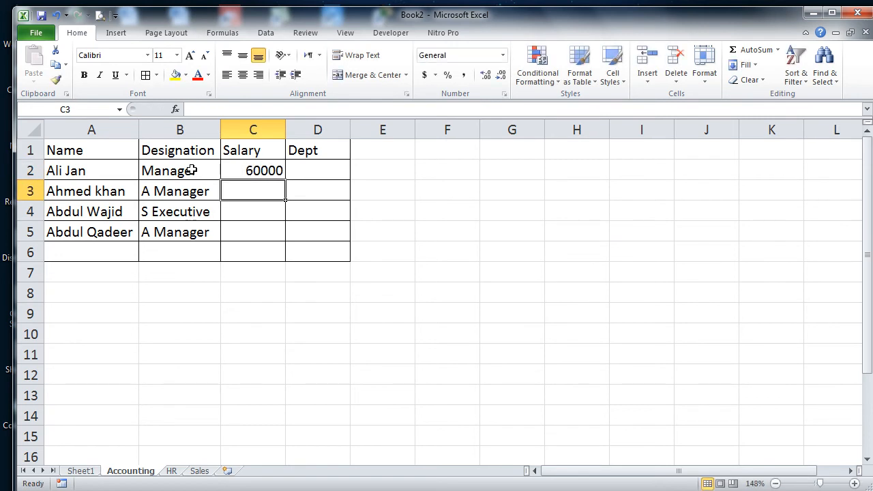
text(50000)
key(Return)
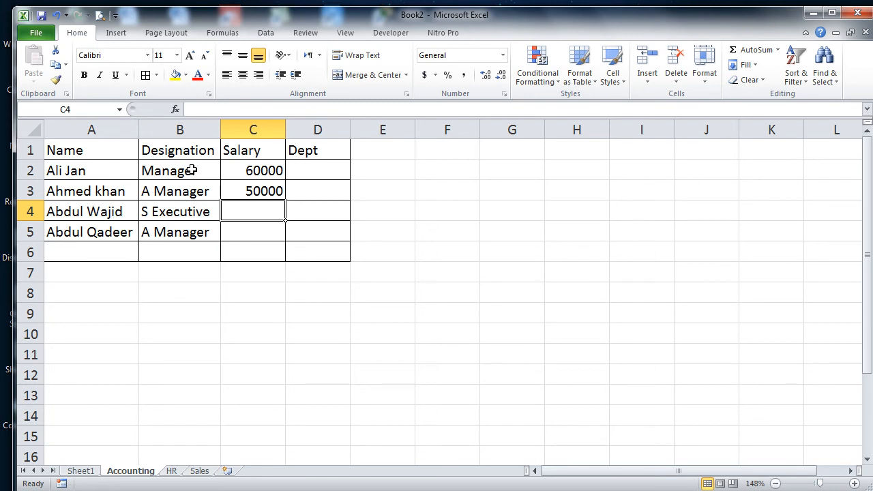
text(40000)
key(Return)
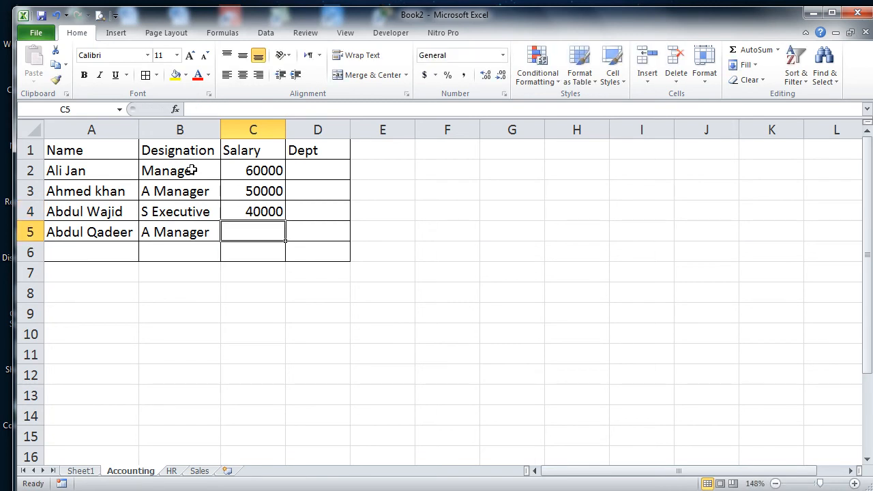
text(70000)
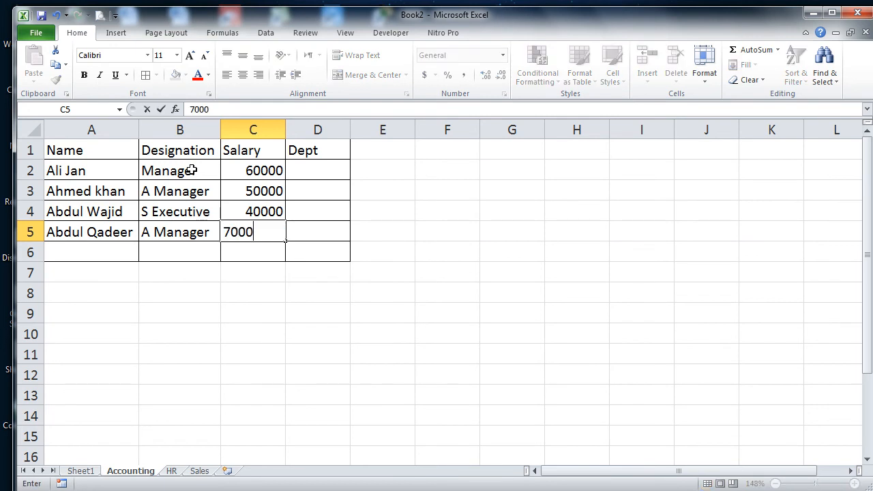
key(Up)
key(Up)
key(Up)
key(Right)
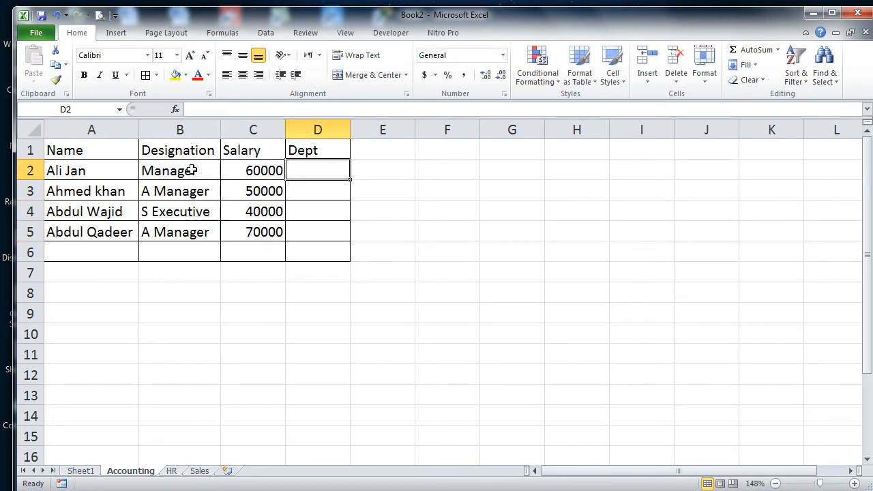
Step: Enter departments OFC, Tranmission, SDS and INFRA in D2:D5
text(OFC)
key(Return)
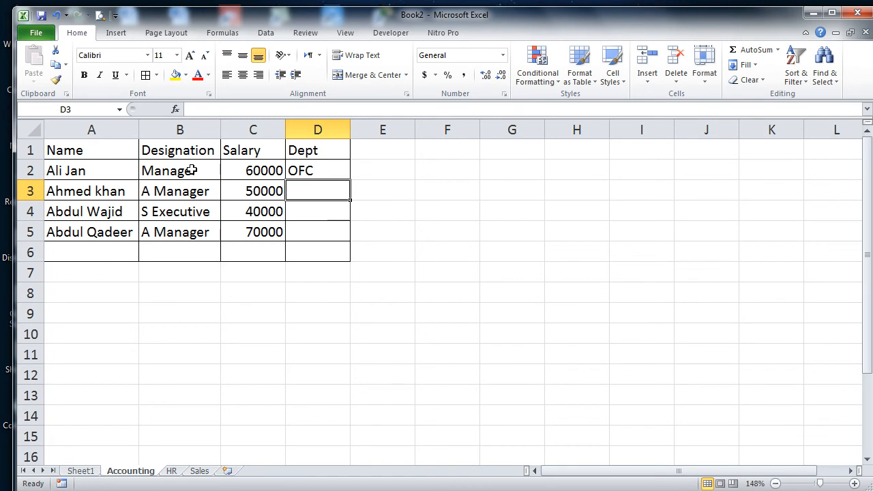
text(Tranimission)
key(Return)
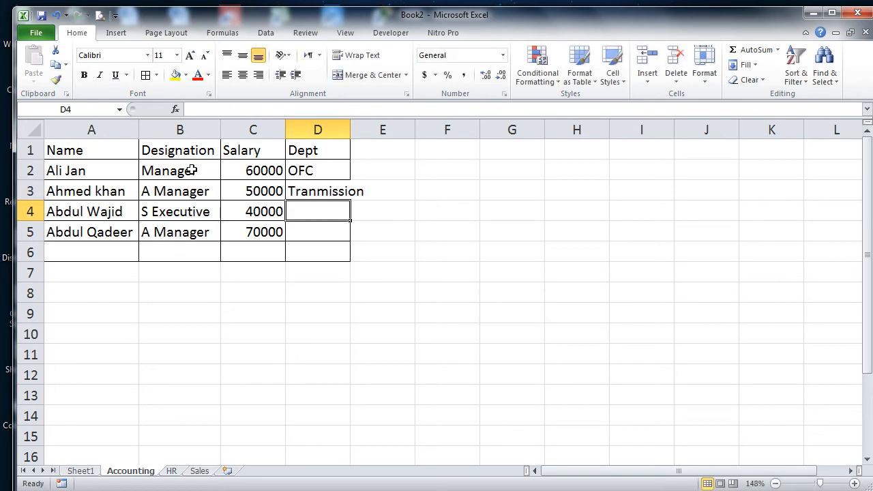
text(SDS)
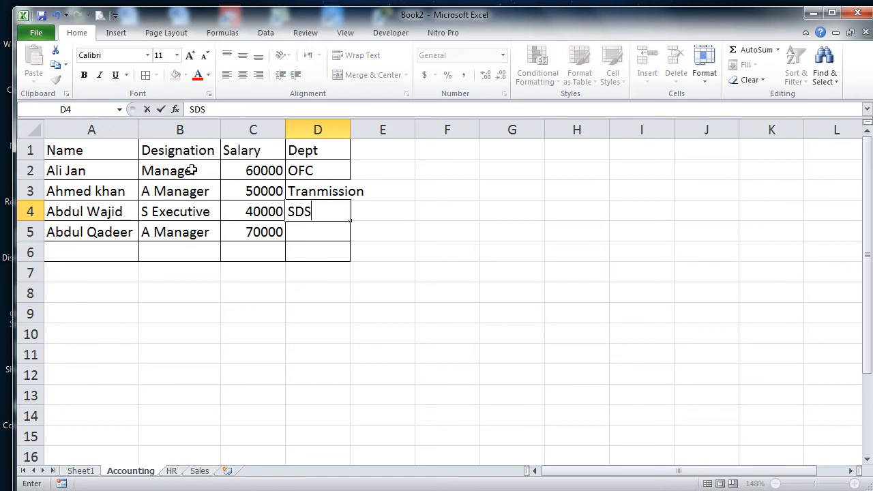
key(Return)
text(IF)
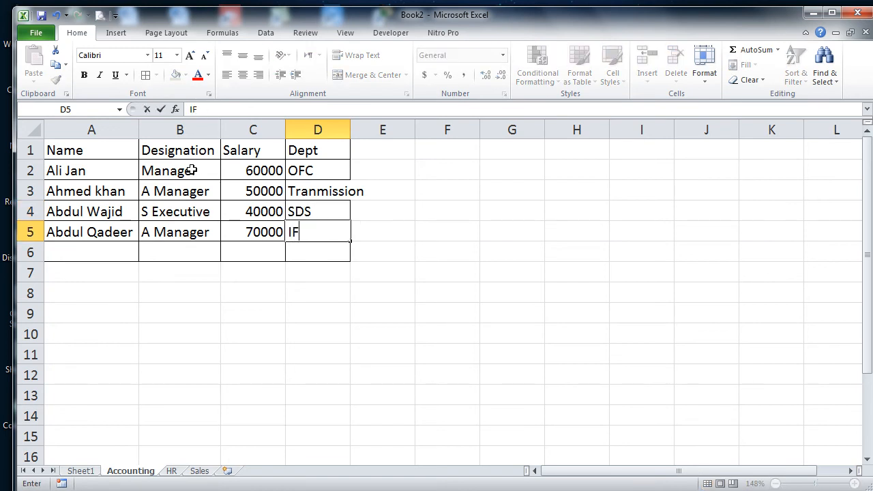
key(BackSpace)
text(NFRA)
click(383, 173)
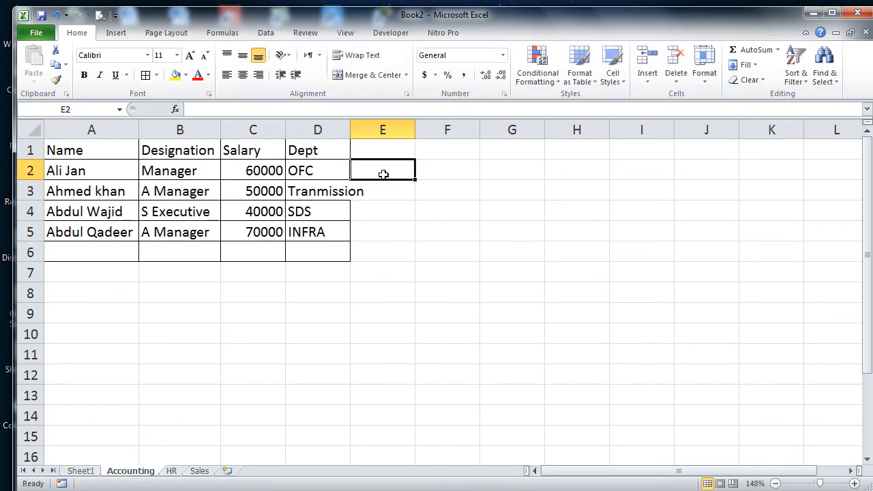
Step: Autofit column D, check the Name Box's name list, and copy table A1:D5
double_click(351, 129)
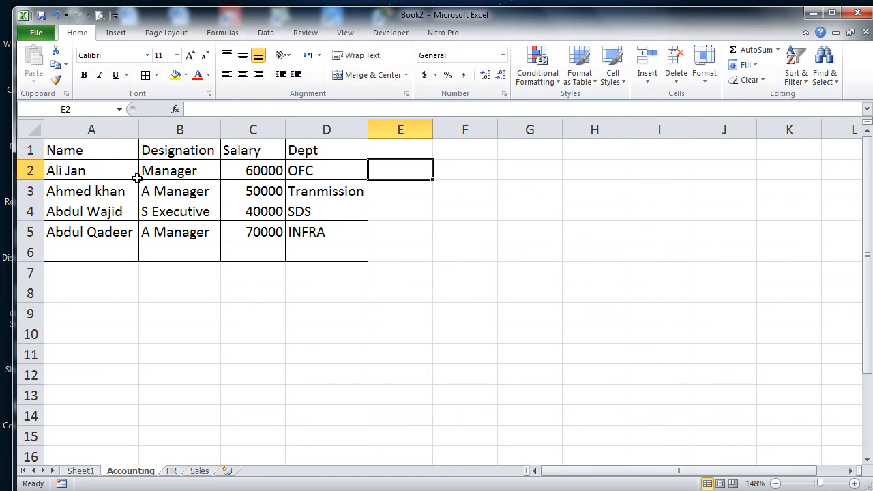
drag(105, 173, 106, 229)
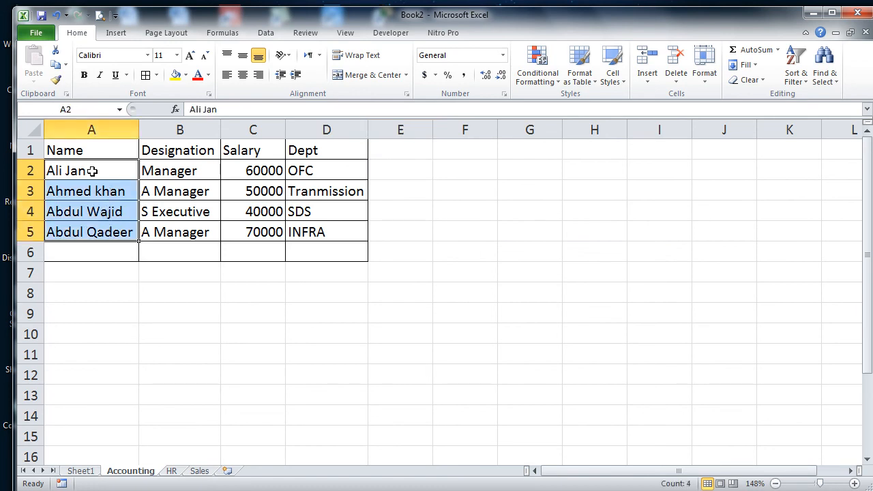
click(80, 109)
click(120, 110)
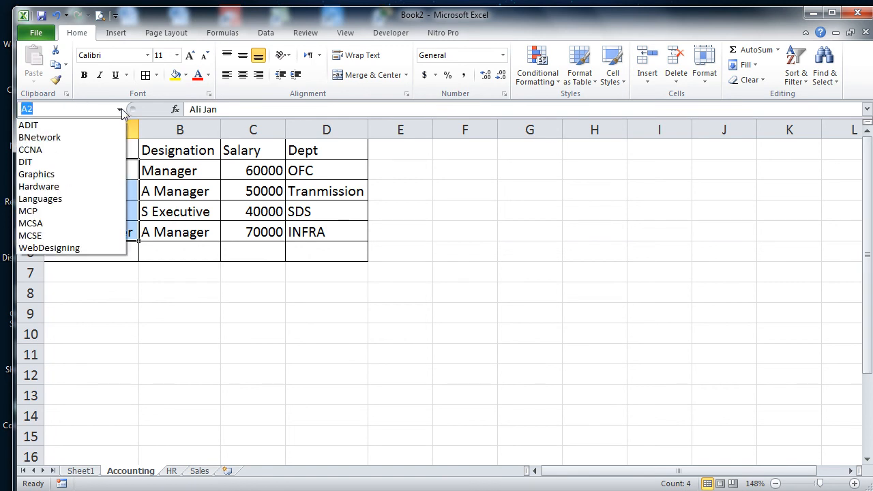
click(120, 110)
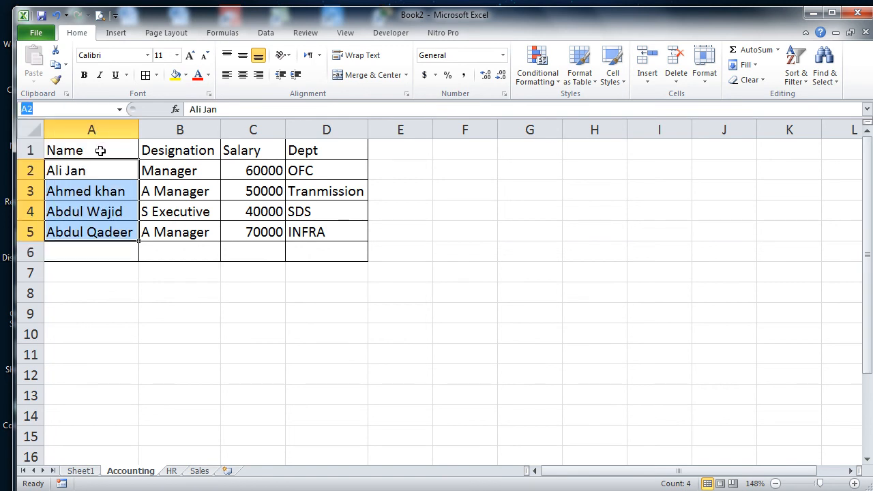
drag(100, 151, 331, 240)
key(ctrl+c)
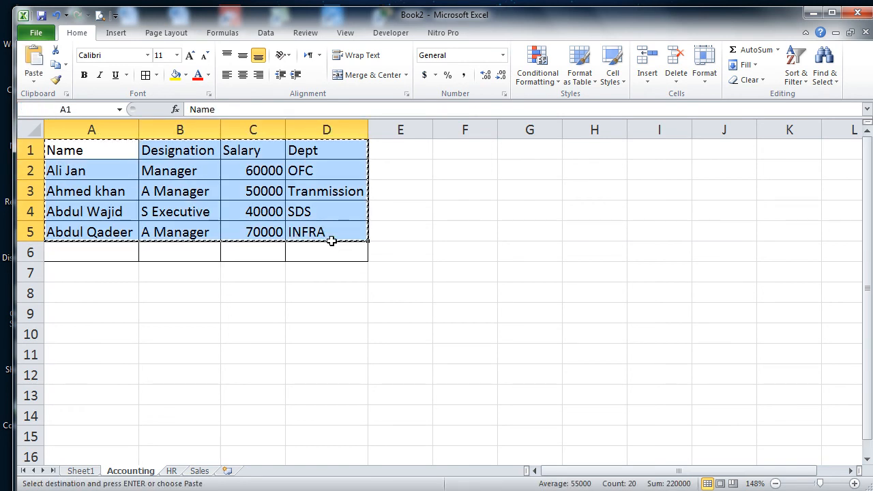
Step: Paste the employee table into a new workbook and autofit columns B and D
key(ctrl+n)
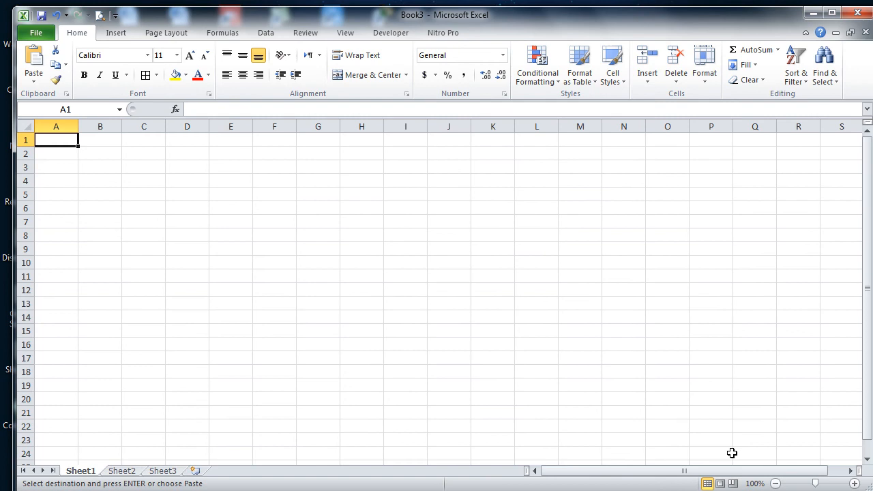
click(825, 484)
key(ctrl+v)
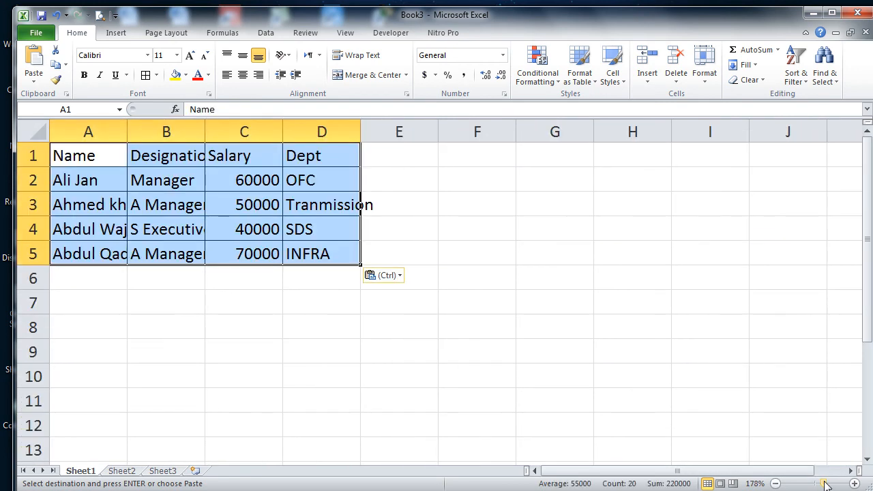
double_click(204, 126)
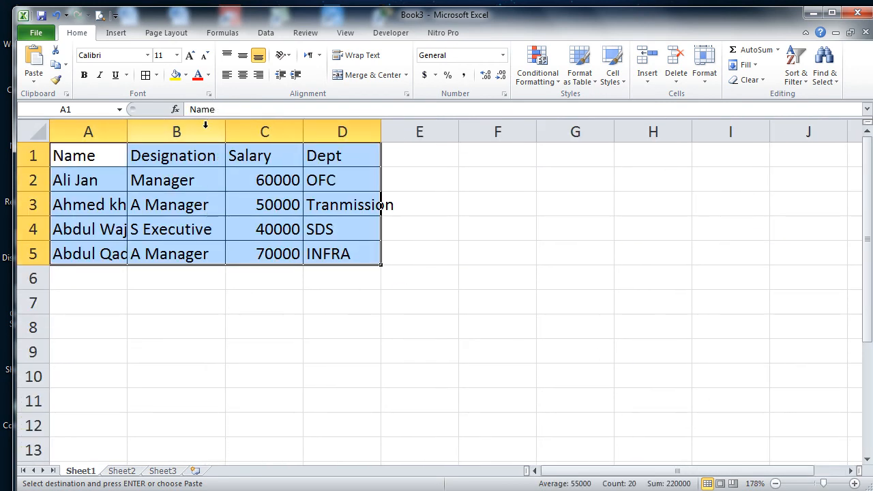
double_click(302, 127)
click(352, 132)
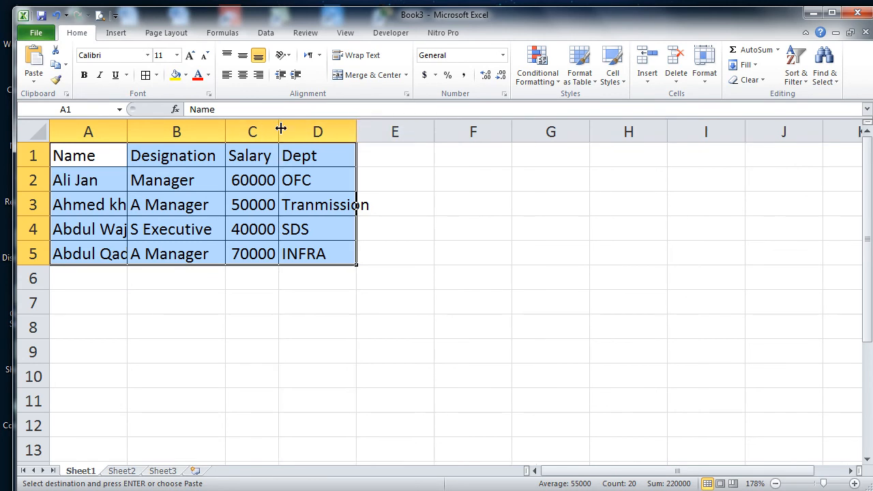
key(ctrl+z)
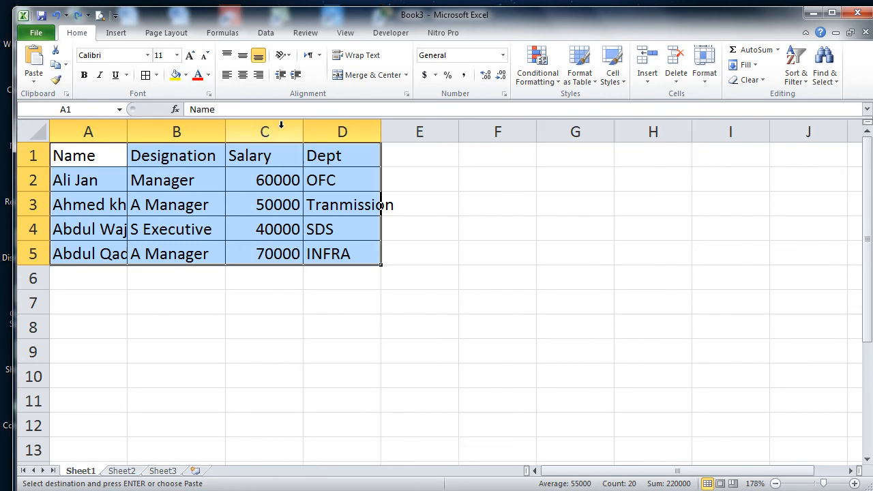
double_click(382, 131)
Step: Widen column A and name the employee names A2:A5 'Name1' via the Name Box
drag(95, 176, 107, 255)
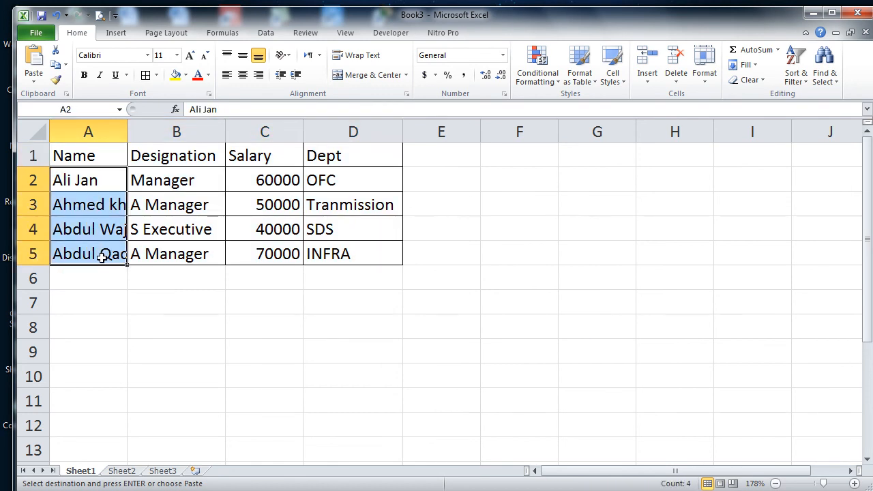
double_click(124, 123)
click(90, 107)
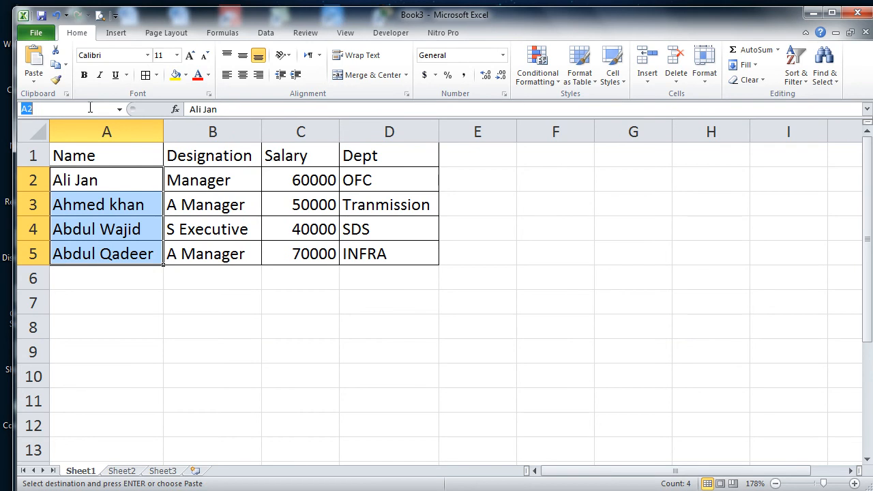
text(Name1)
key(Return)
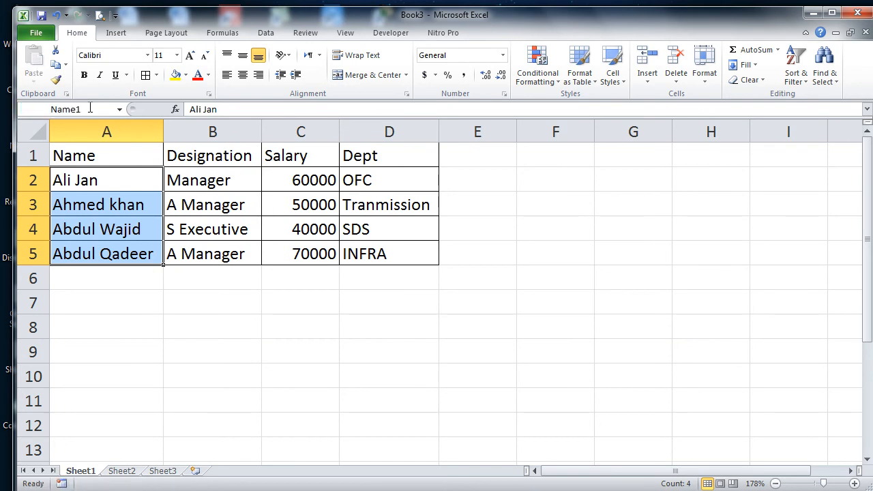
click(411, 308)
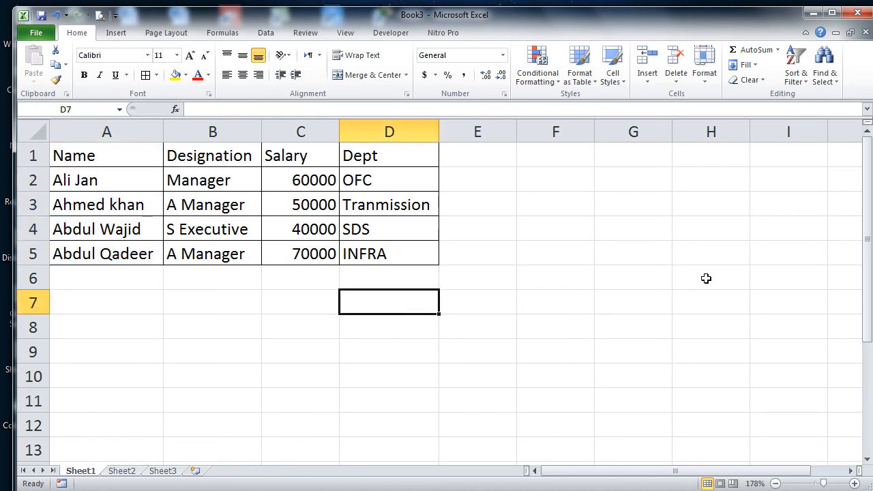
Step: From Sheet3, pick Name1 in the Name Box to jump to Sheet1's names
click(172, 472)
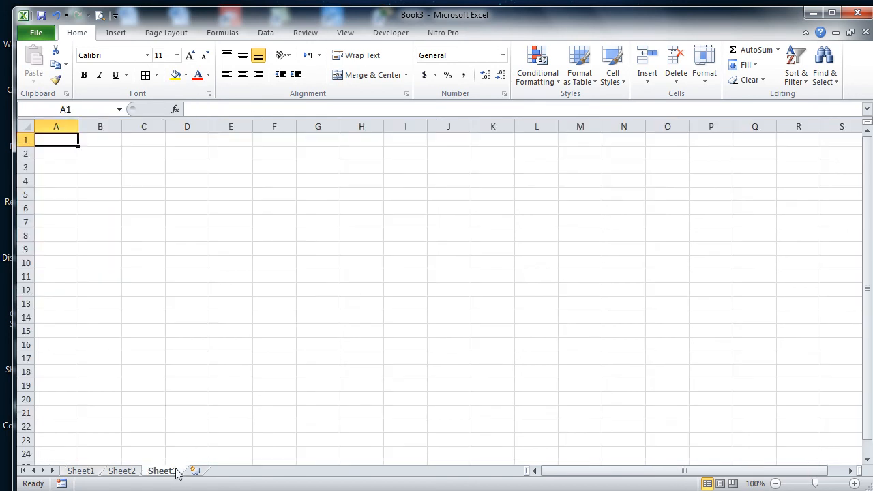
mouse_move(816, 483)
mouse_down()
mouse_move(828, 487)
mouse_move(822, 483)
mouse_up()
click(122, 110)
click(108, 124)
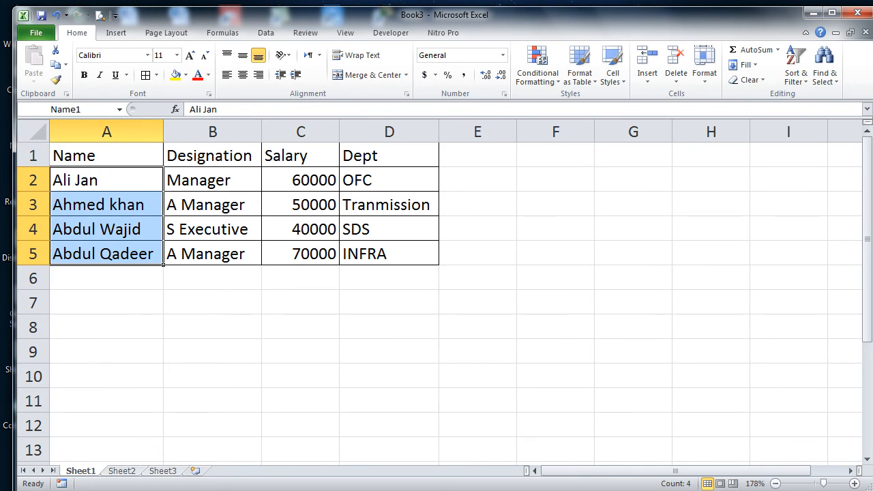
Step: Repeat the Name1 jump from an empty cell on Sheet3
click(162, 471)
click(211, 349)
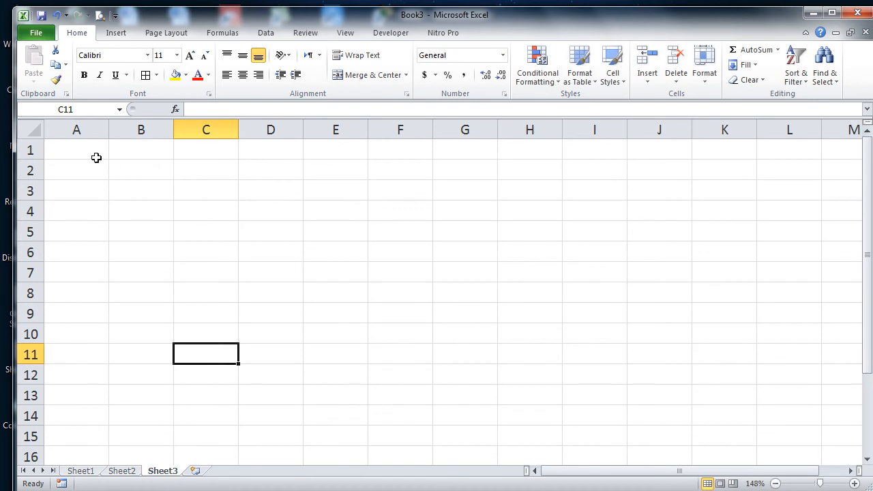
click(96, 158)
click(119, 109)
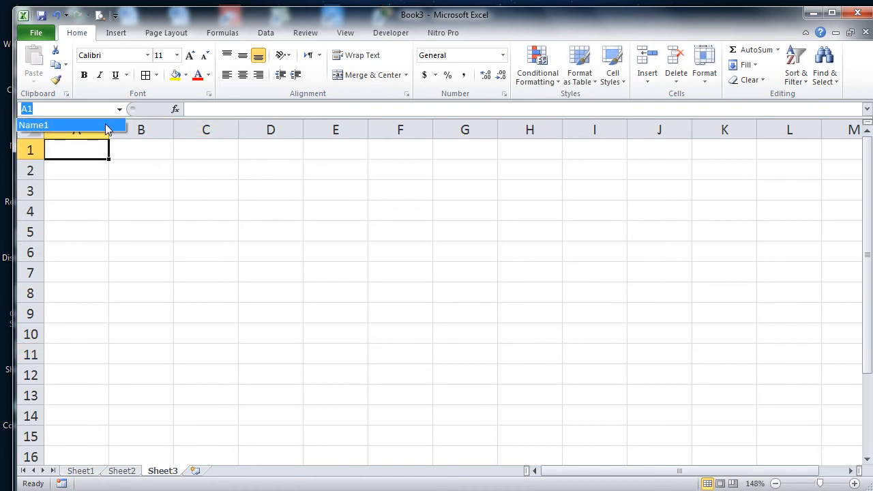
click(106, 126)
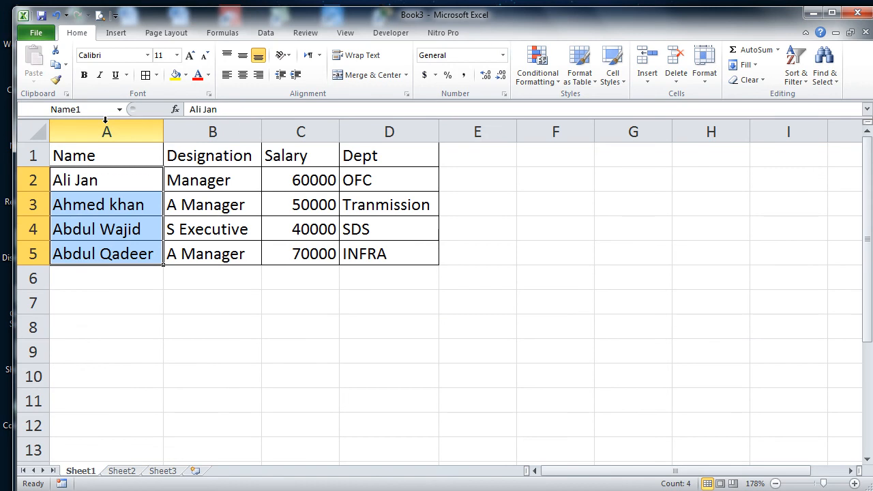
click(225, 34)
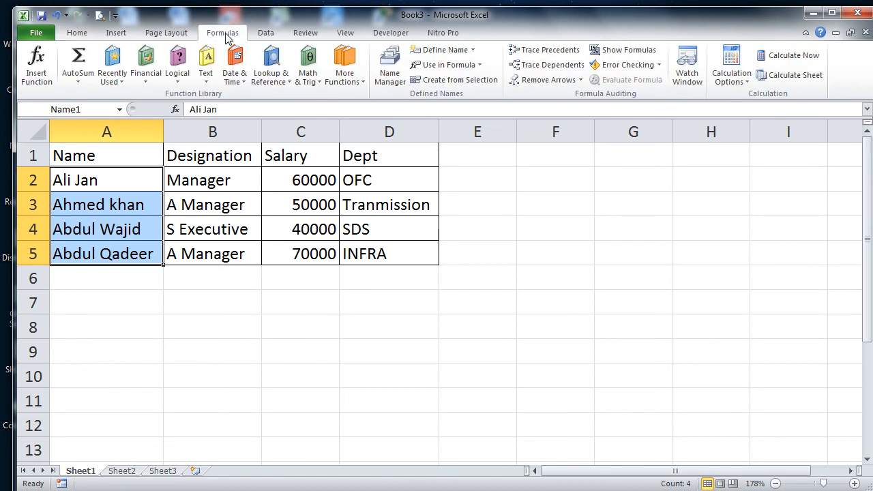
Step: Rename the range Name1 to Name2 in Name Manager
click(389, 68)
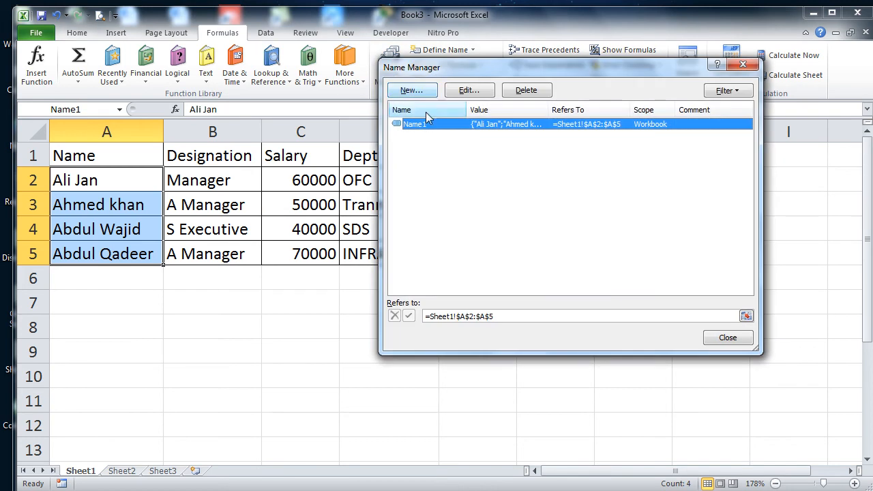
click(470, 91)
click(546, 155)
text(2)
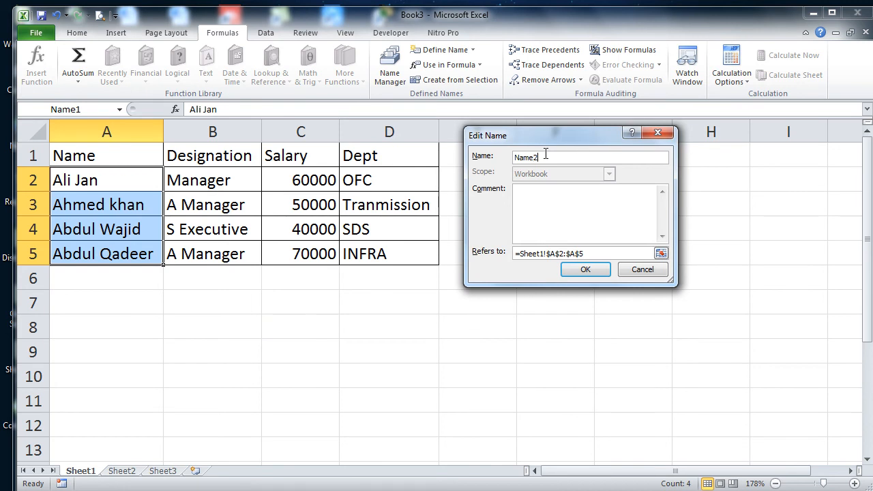
click(600, 273)
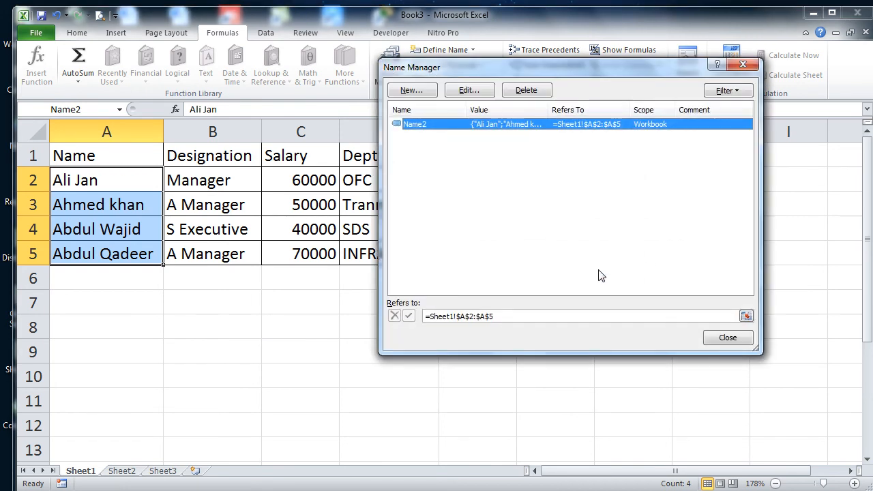
click(722, 331)
Step: Go to Name2 from Sheet3, then select the whole table A1:D5
click(169, 471)
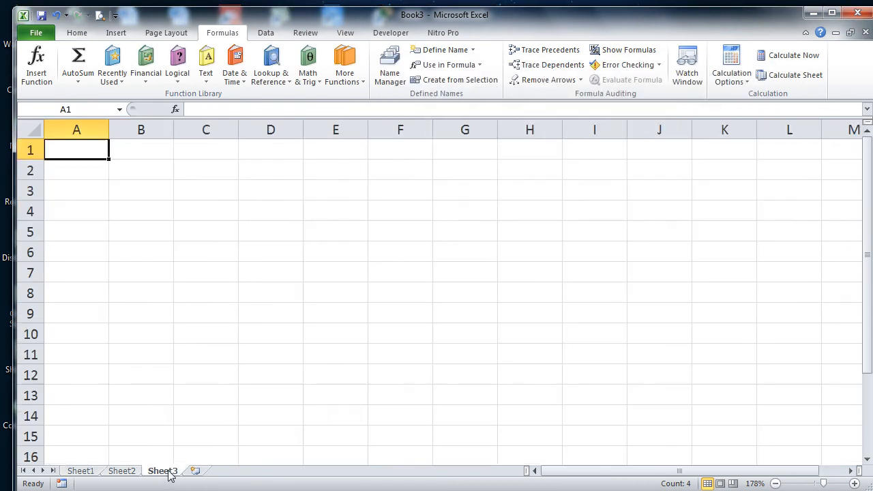
click(115, 109)
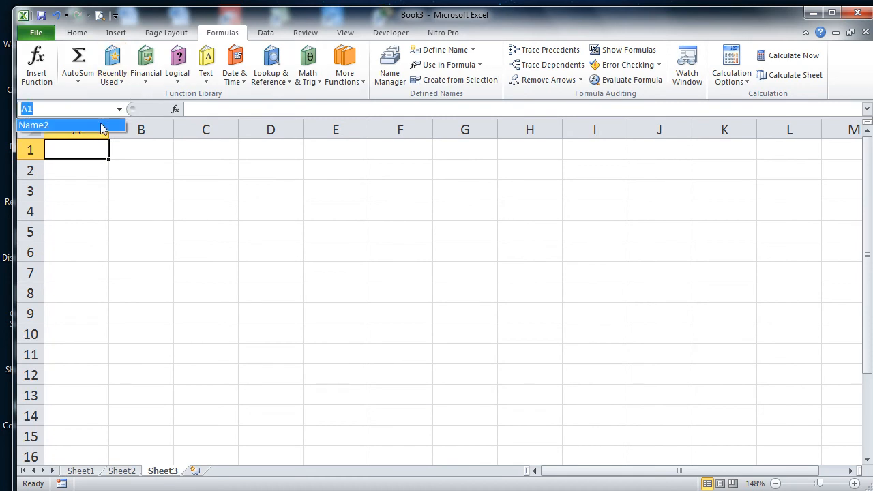
click(101, 125)
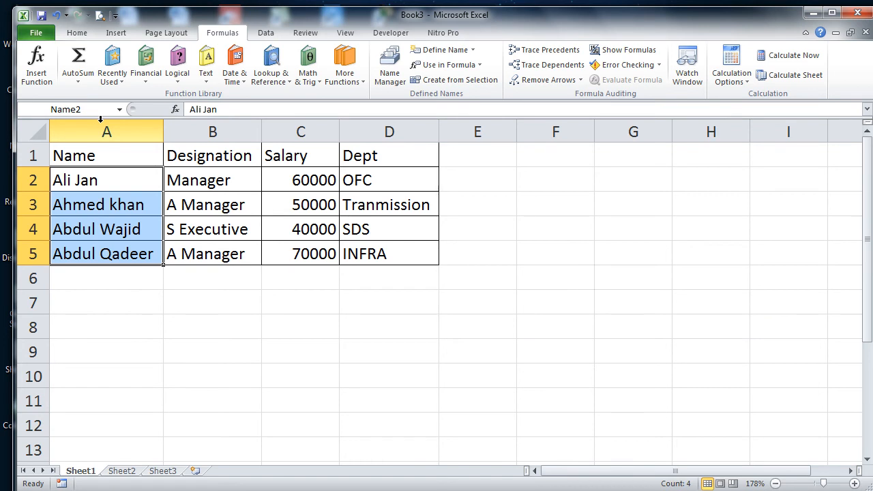
drag(117, 154, 402, 253)
Step: Copy table A1:D5 into new workbook Book4 and autofit columns B and D
key(ctrl+c)
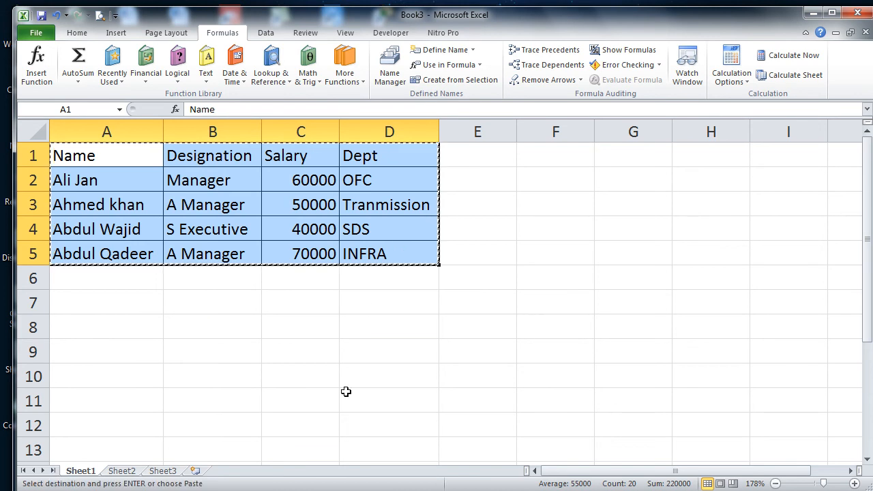
key(ctrl+n)
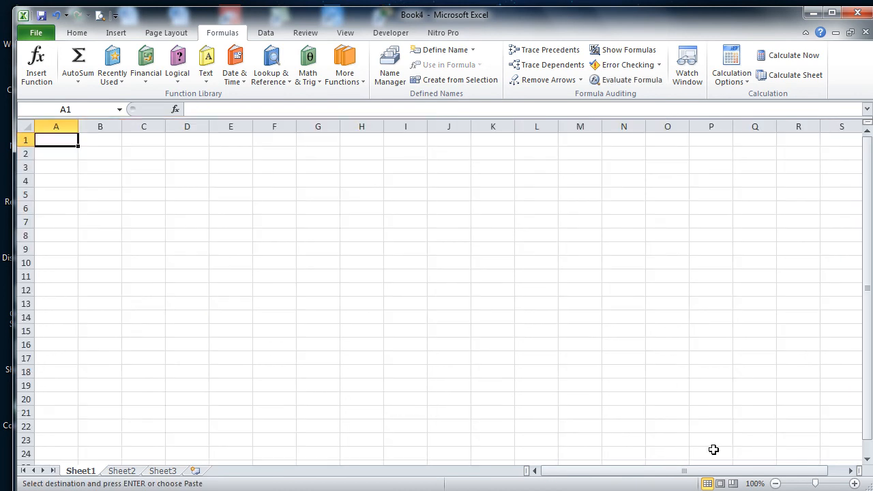
click(826, 484)
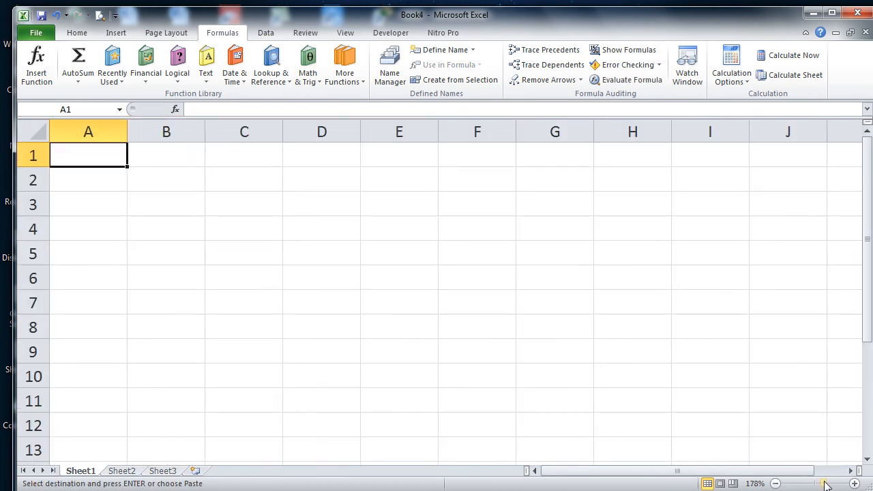
key(ctrl+v)
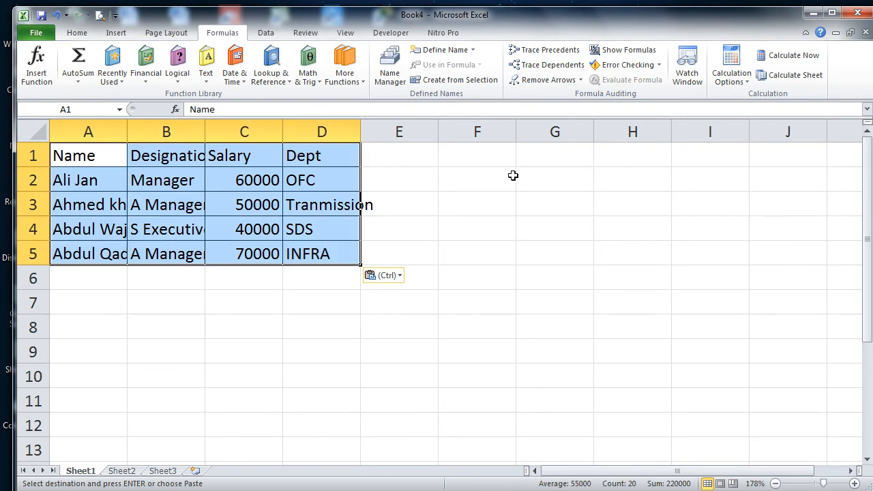
click(336, 152)
click(361, 134)
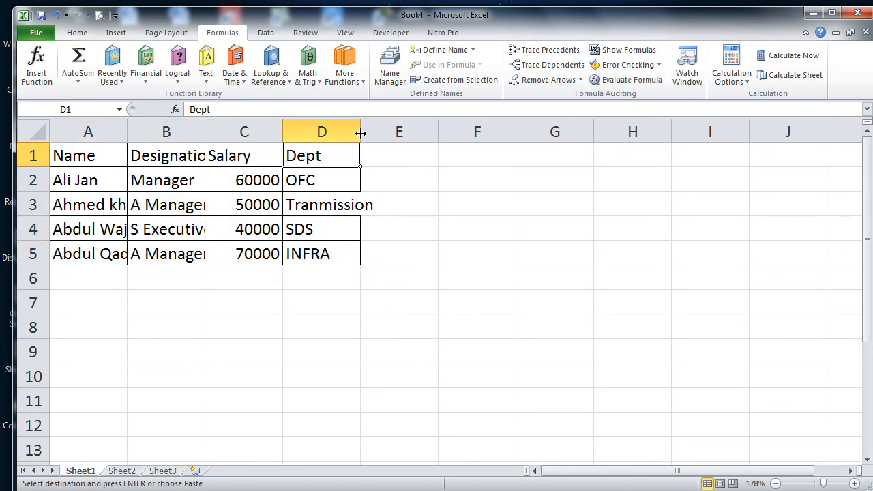
double_click(361, 133)
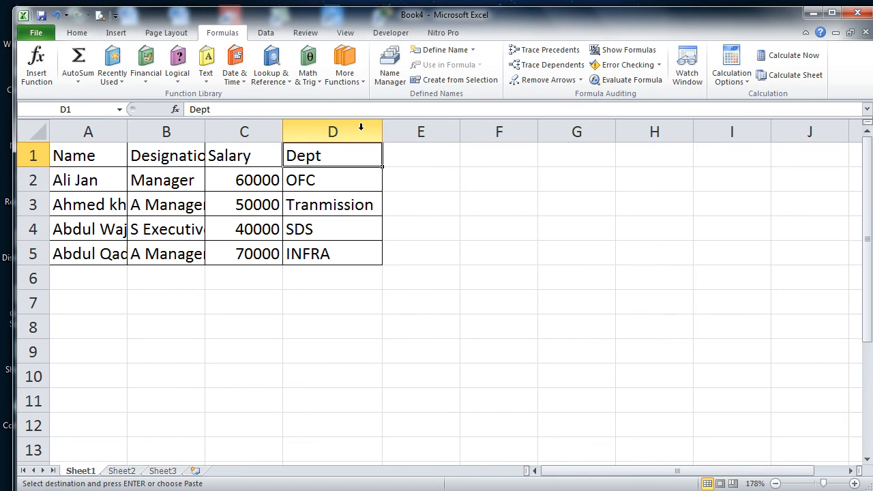
double_click(204, 131)
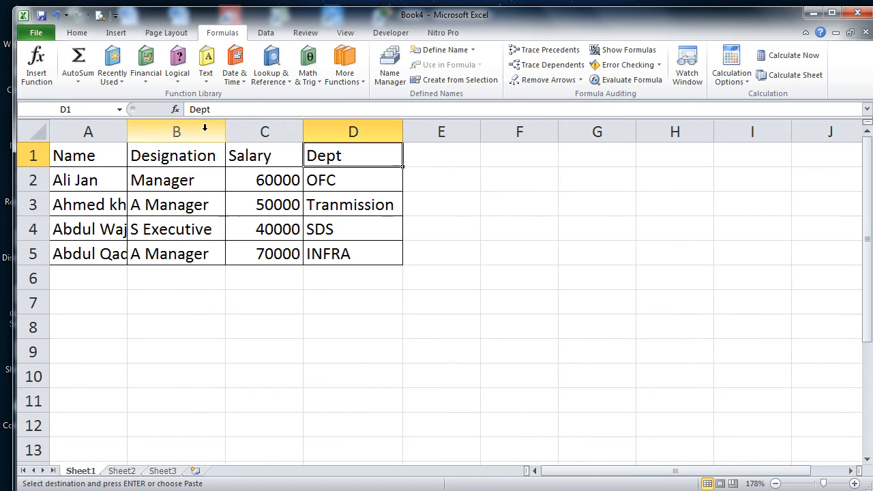
drag(108, 156, 374, 252)
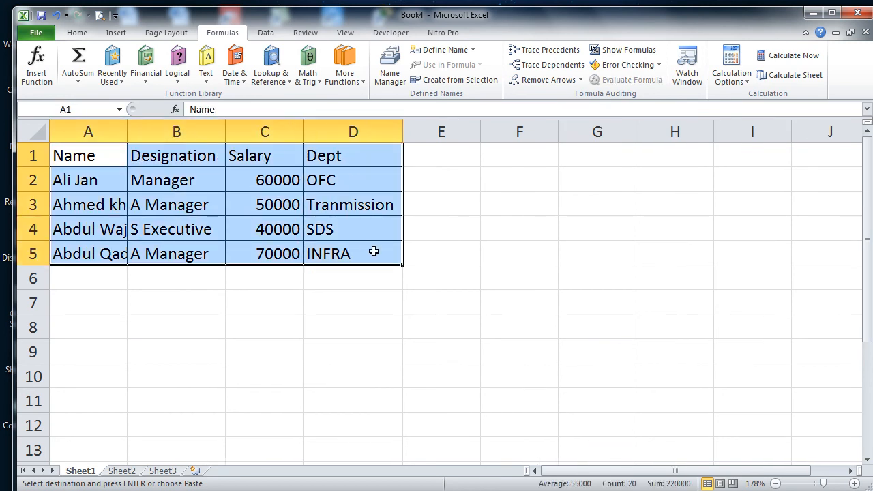
Step: Define the name Wateen for Sheet1!$A$1:$D$5 in Name Manager
click(389, 71)
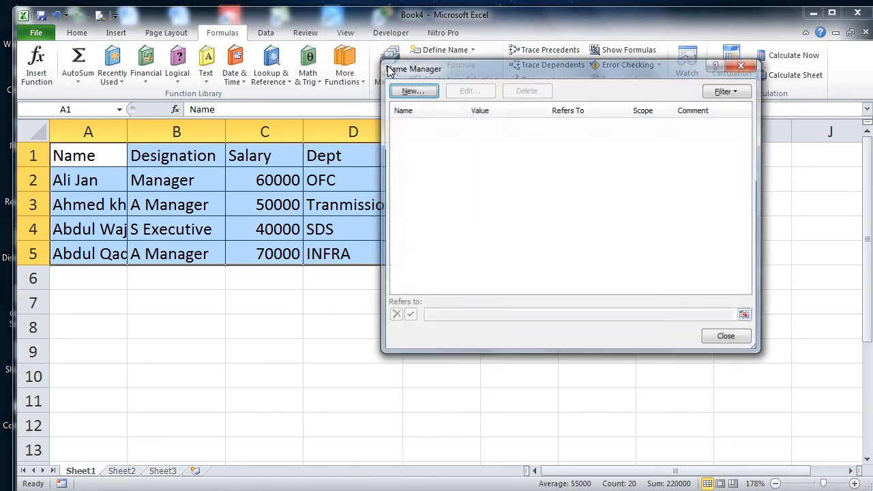
click(421, 94)
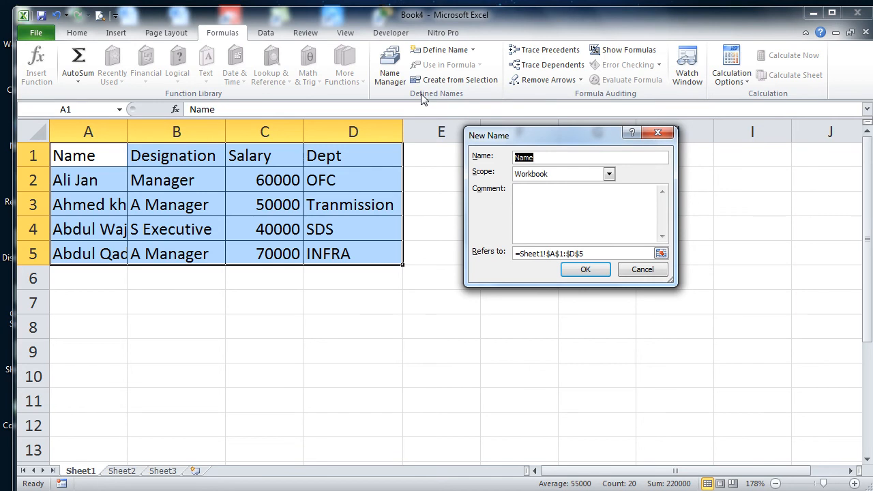
text(Wateen)
click(605, 270)
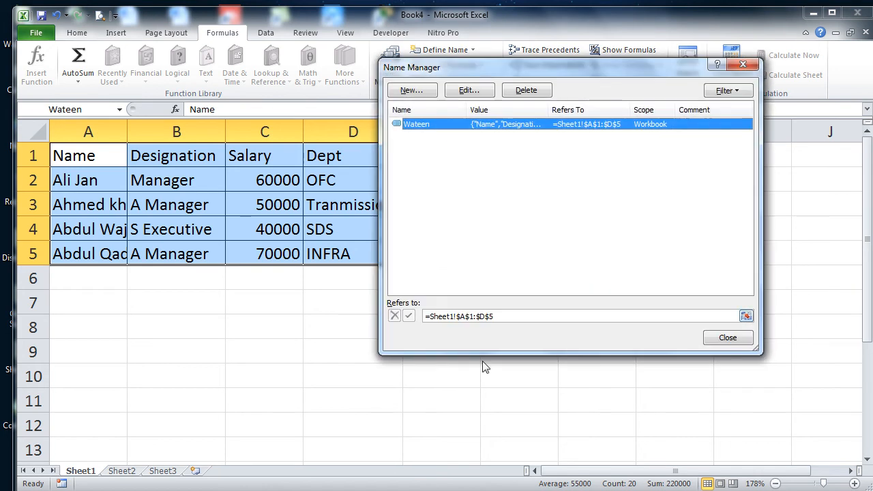
click(748, 339)
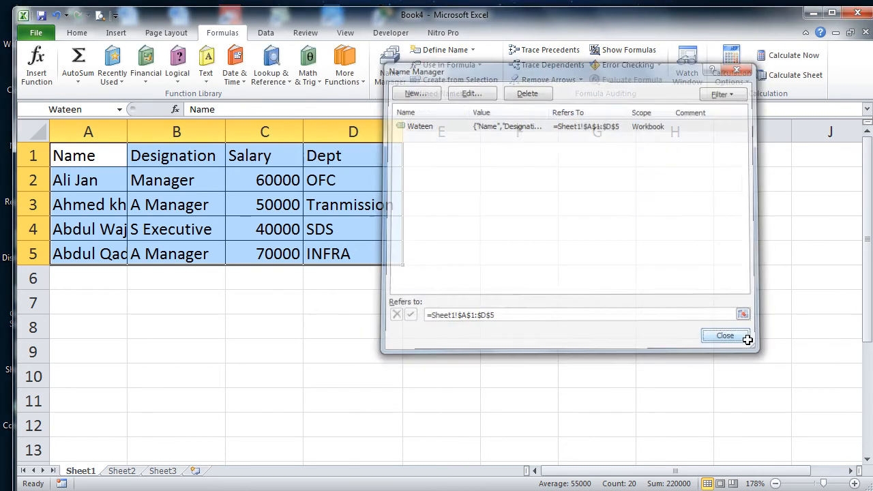
Step: From Sheet3, pick Wateen in the Name Box to return to the table
click(173, 470)
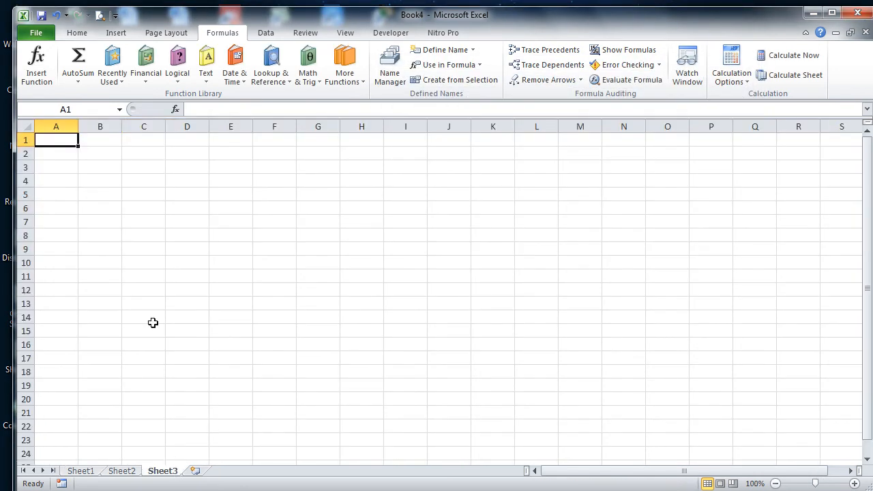
click(119, 109)
click(111, 121)
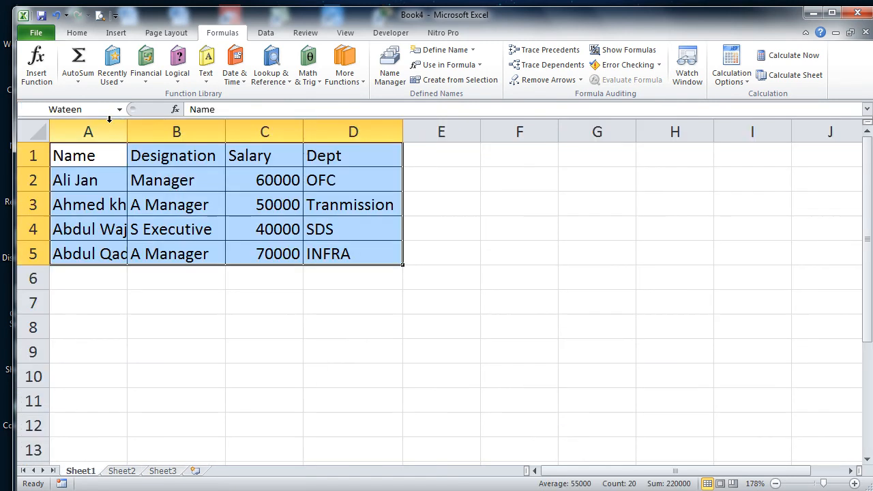
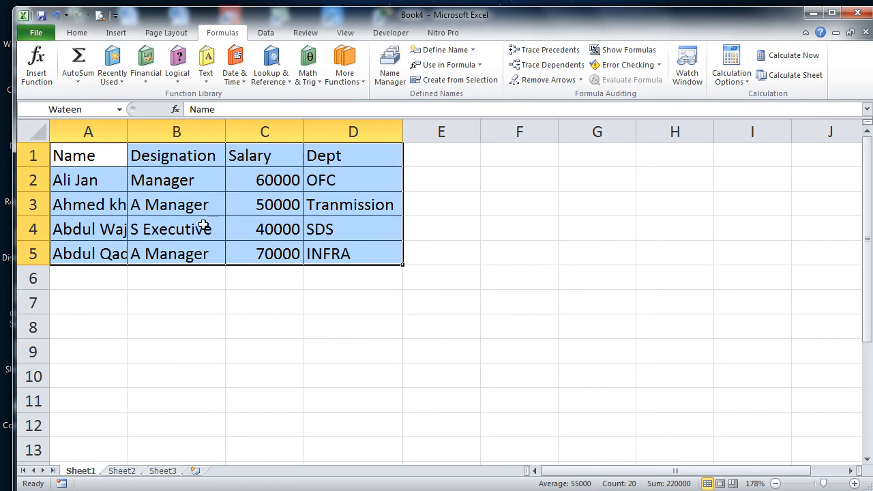
Step: Create a new blank workbook, Book5, and zoom in on its sheet
key(ctrl+n)
click(824, 484)
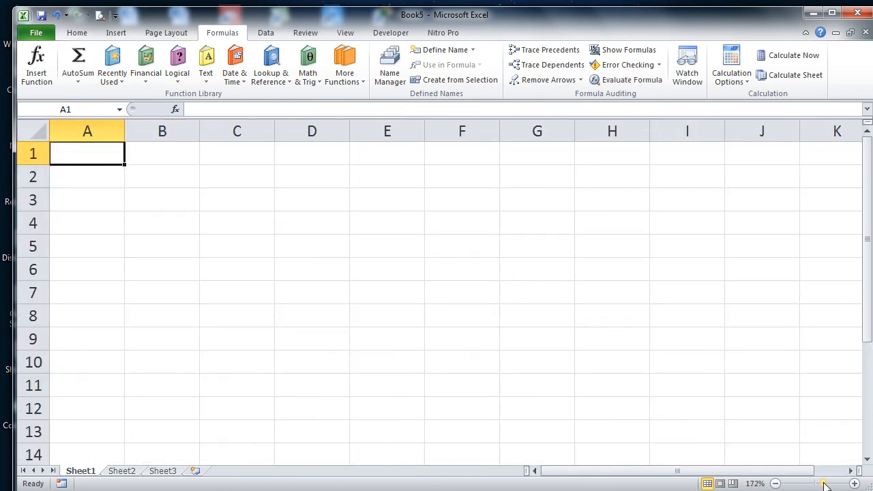
Step: Adjust the zoom, then enter Mouse, keyboard and Speaker in D3:D5
click(829, 484)
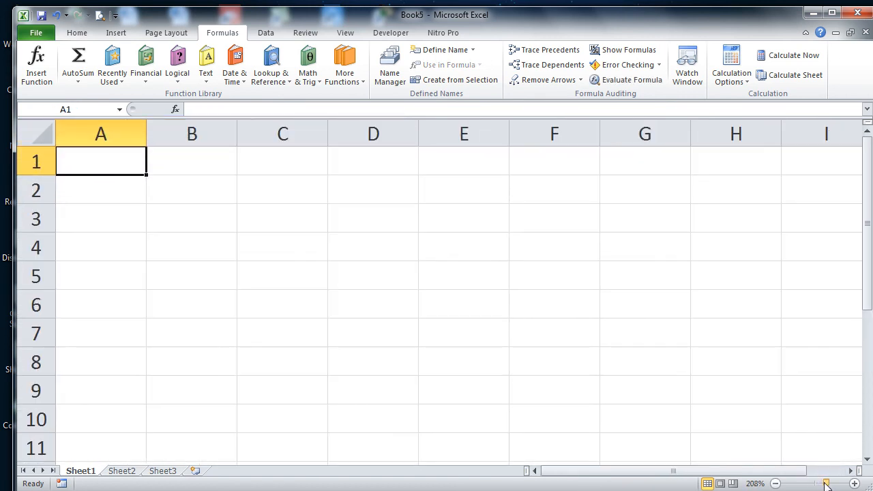
click(821, 483)
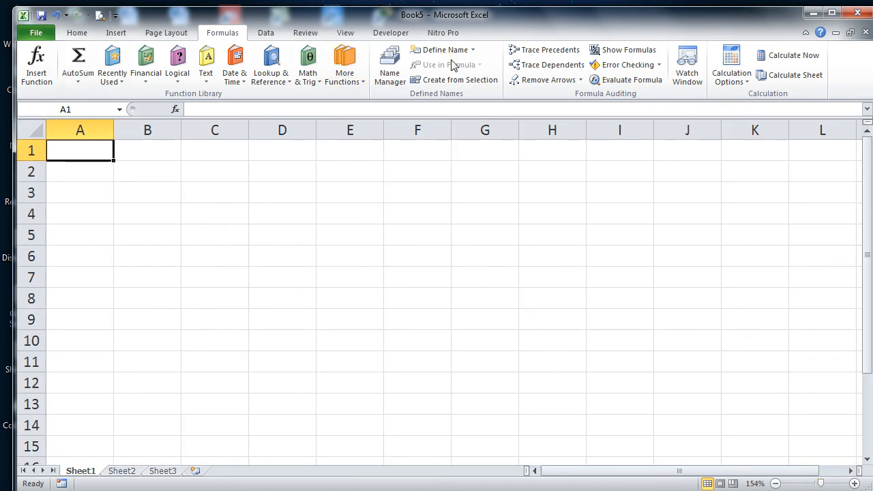
click(471, 51)
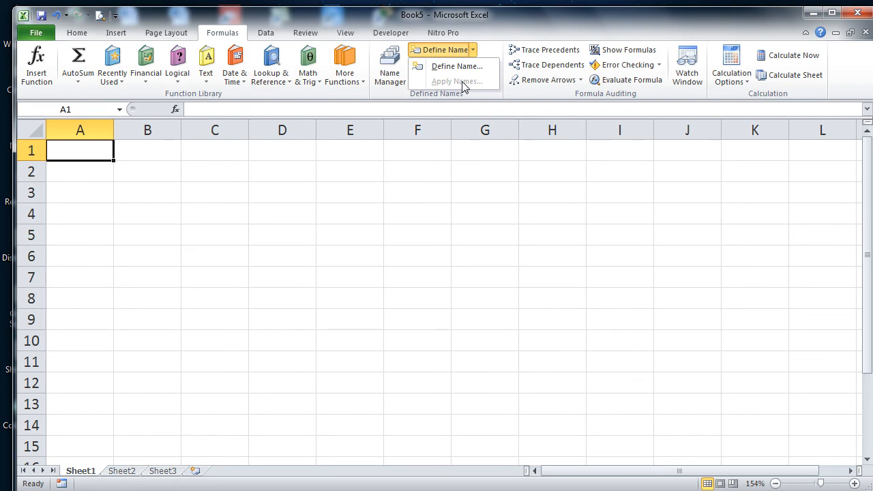
click(293, 200)
click(293, 199)
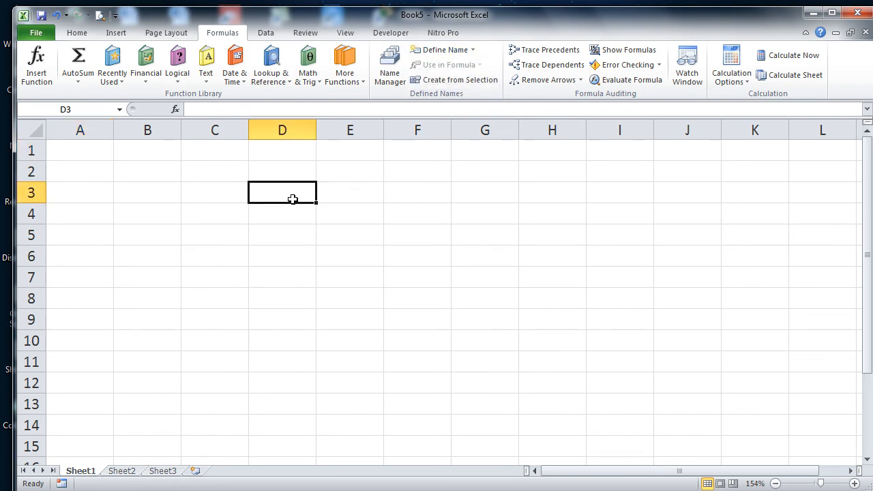
text(Mouse)
key(Return)
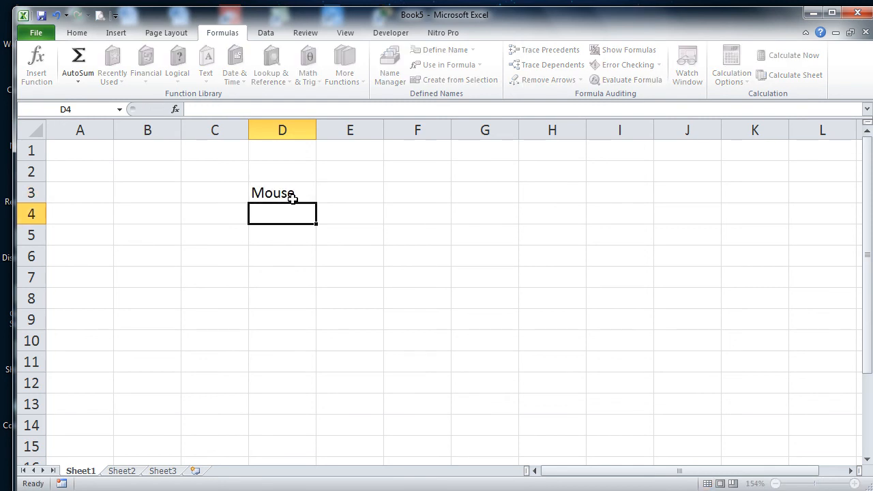
text(keyboard)
key(Return)
text(Speaker)
key(Return)
Step: Enter Printer, HDD, USB, CDs, Papers and LCD in D6:D11
text(Orin)
key(BackSpace)
key(BackSpace)
key(BackSpace)
key(BackSpace)
text(Printer)
key(Return)
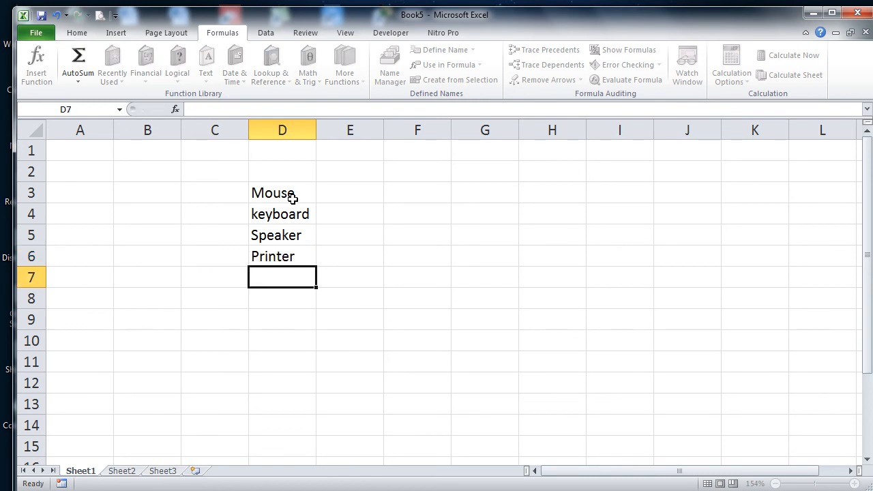
text(HDD)
key(Return)
text(USB)
key(Return)
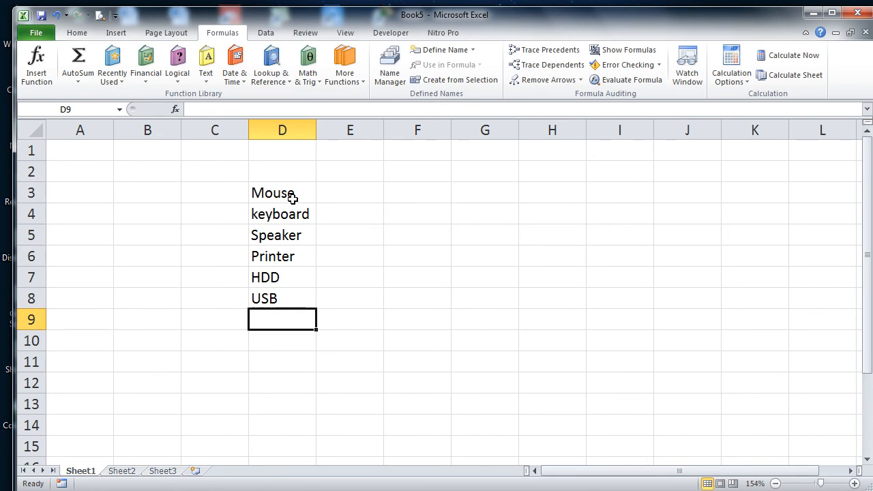
text(CDs)
key(Return)
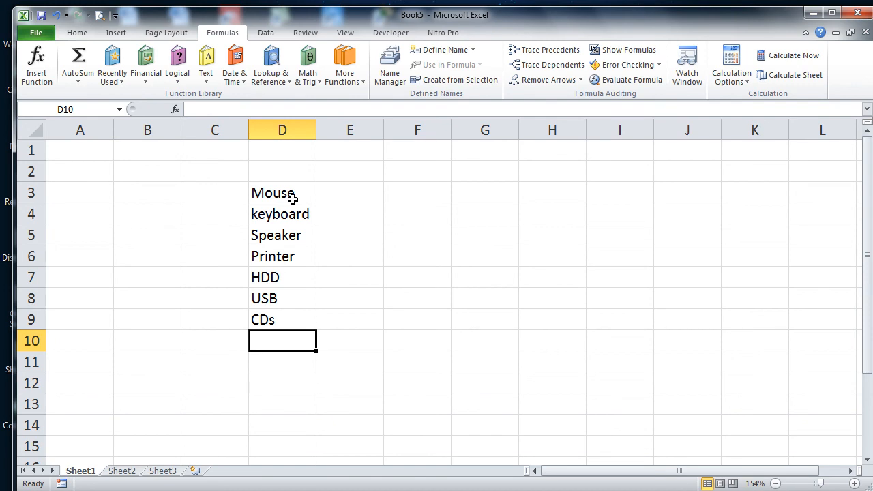
text(Papers)
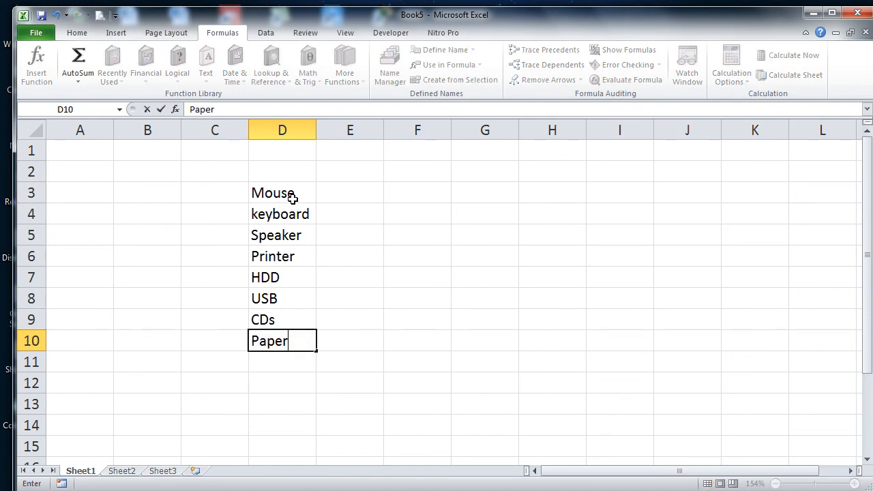
key(Return)
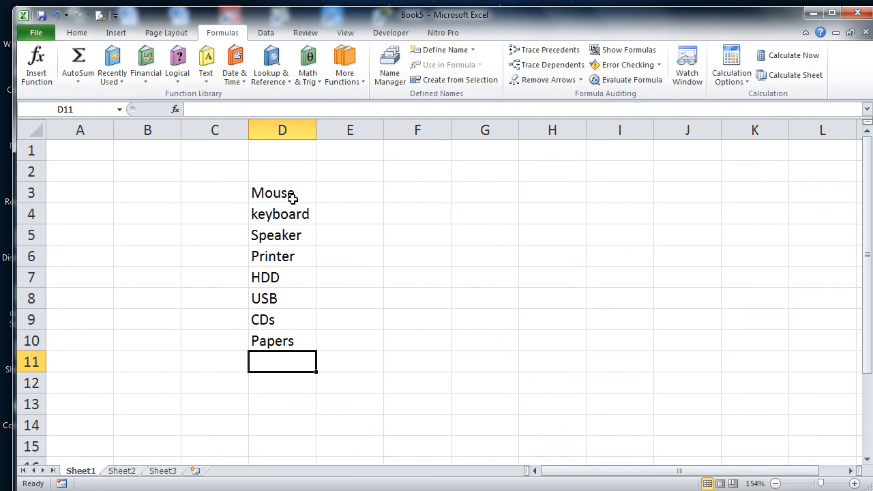
text(LCD)
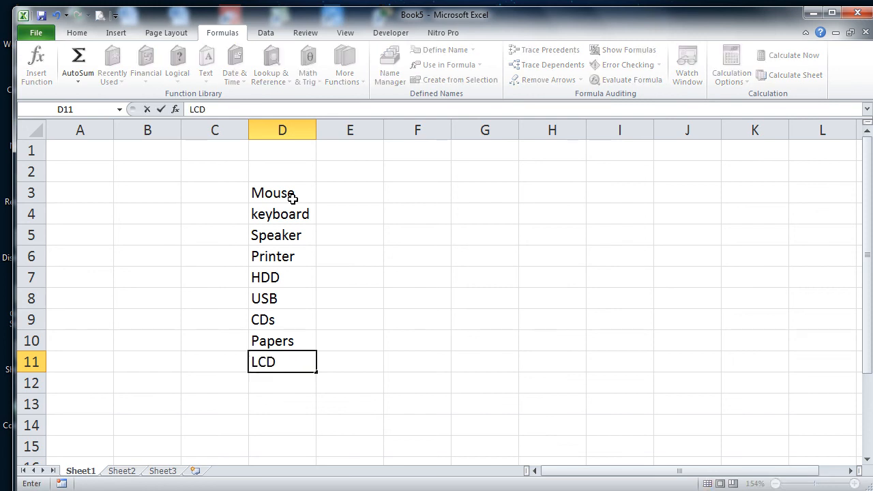
key(Up)
key(Up)
key(Up)
key(Up)
key(Up)
key(Up)
key(Up)
key(Up)
key(Right)
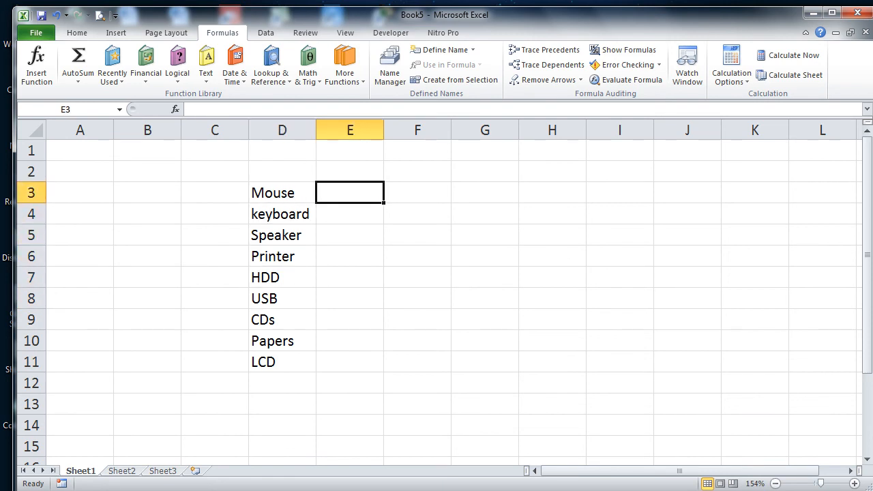
Step: Enter prices 4000, 6000, 500, 400 and 5000 in E3:E7
text(4000)
key(Return)
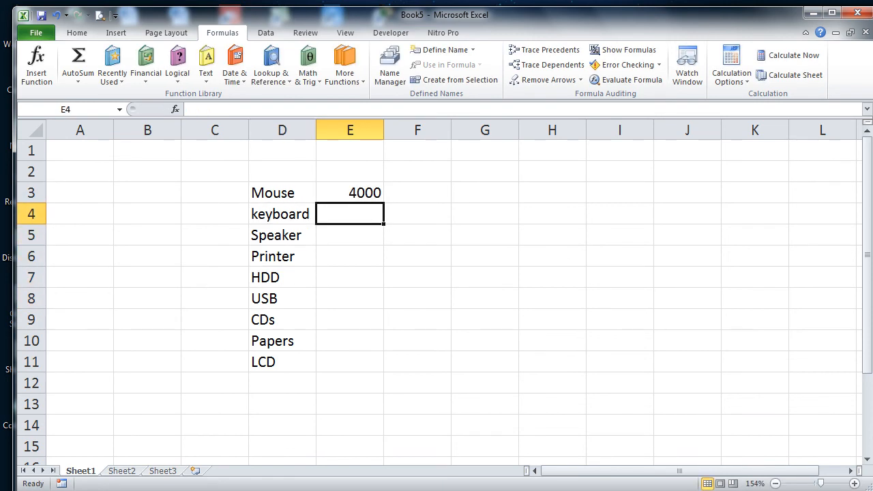
text(6000)
key(Return)
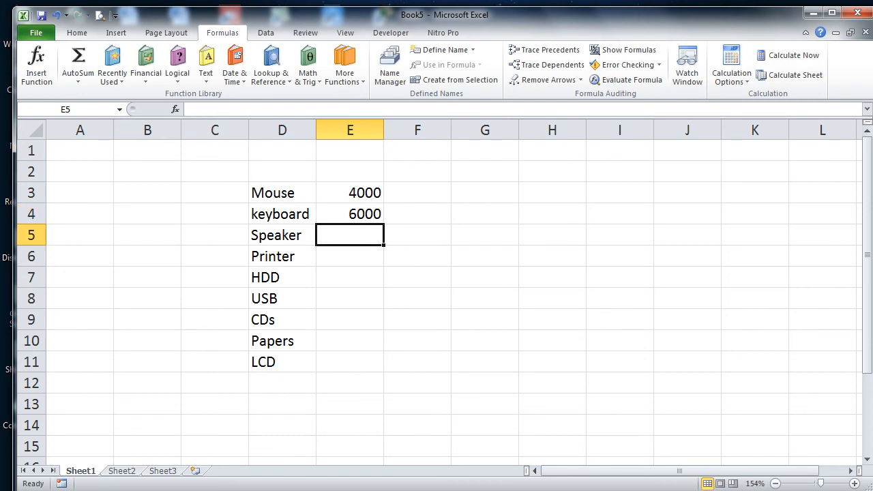
text(500)
key(Return)
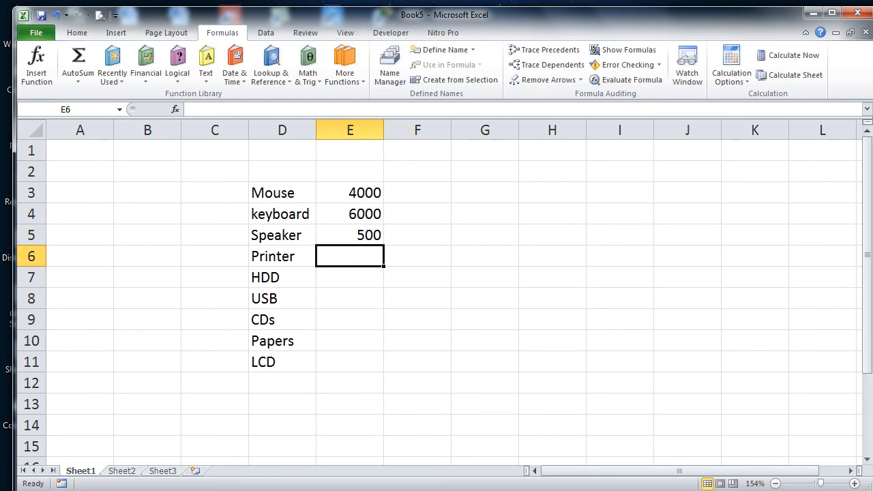
text(400)
key(Return)
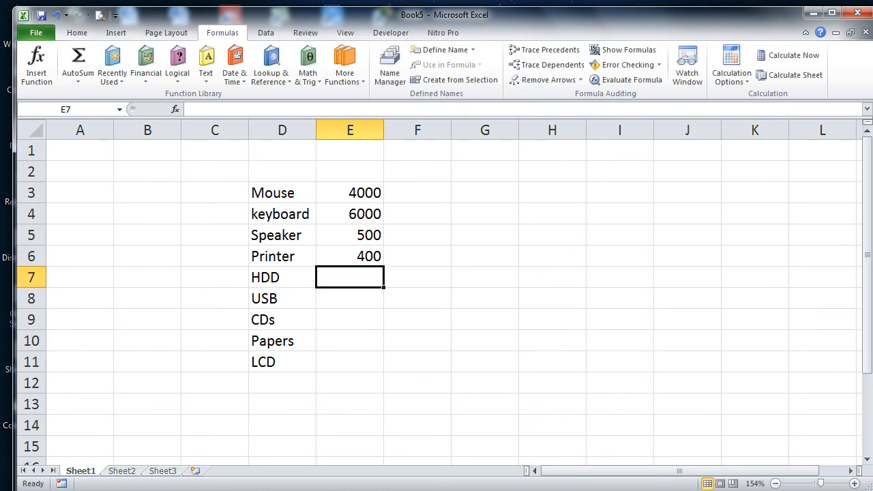
text(5000)
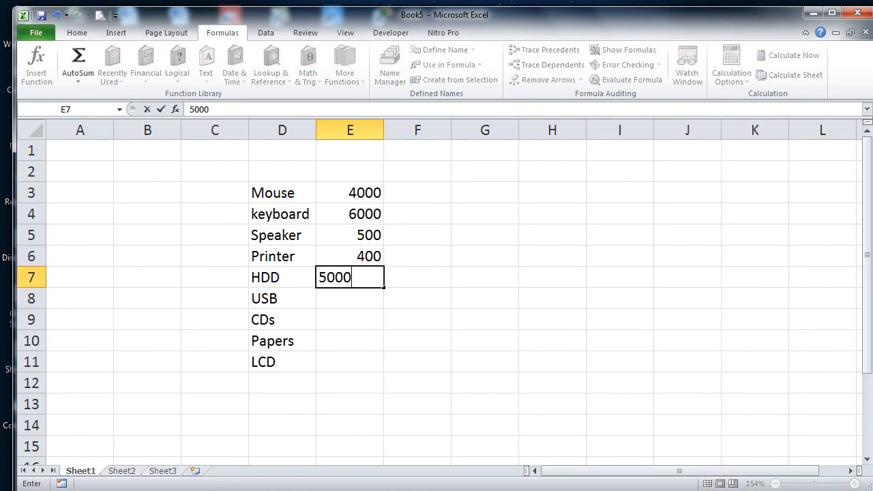
key(Return)
Step: Enter prices 1500, 900, 4000 and 45000 in E8:E11, and label D12 Total
text(1500)
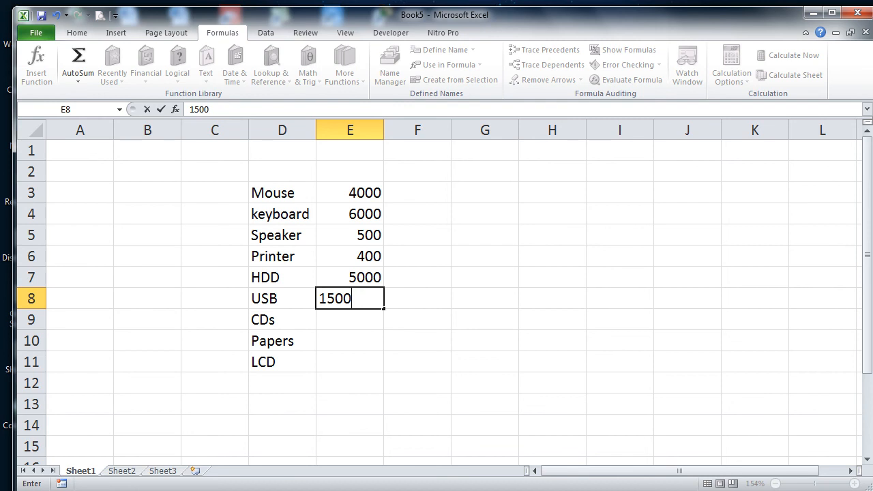
key(Return)
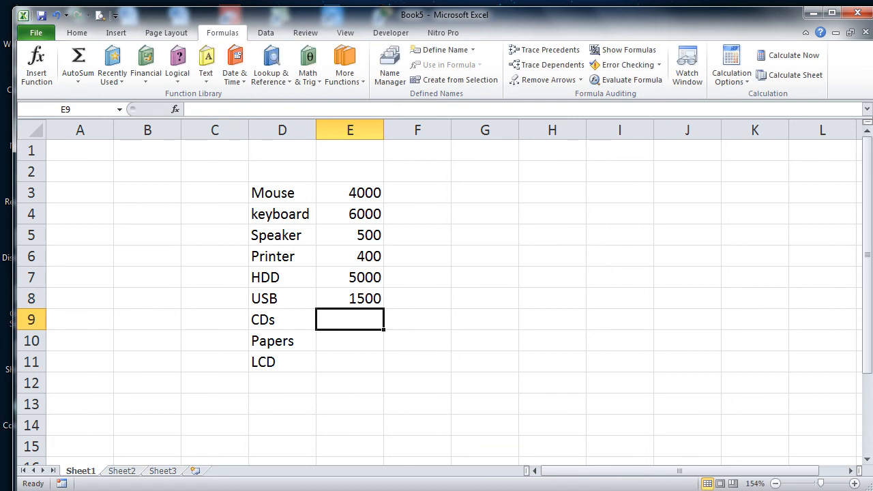
text(900)
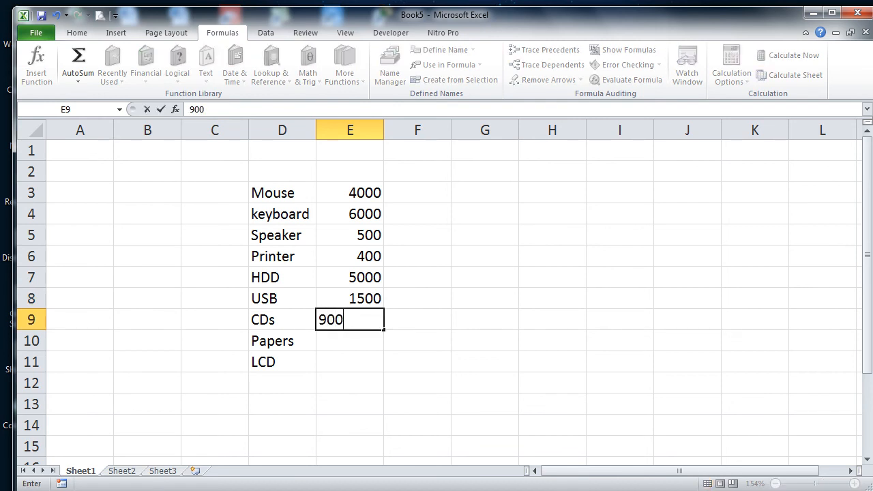
key(Return)
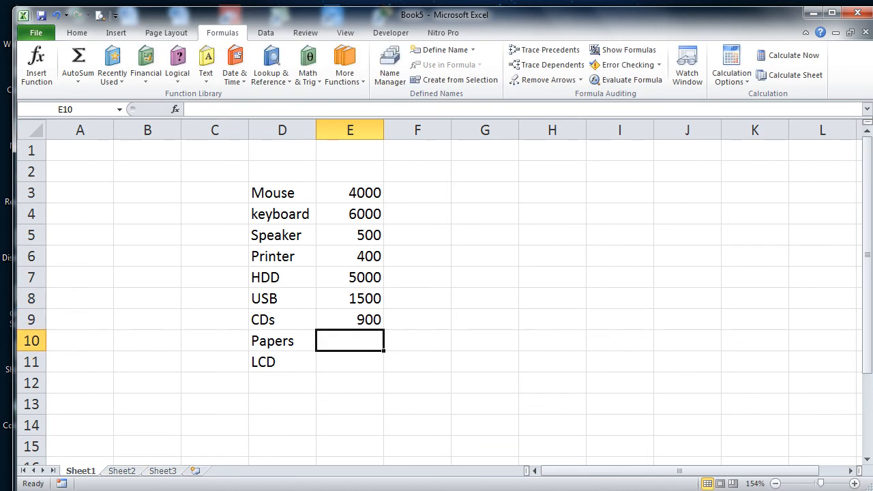
text(4000)
key(Return)
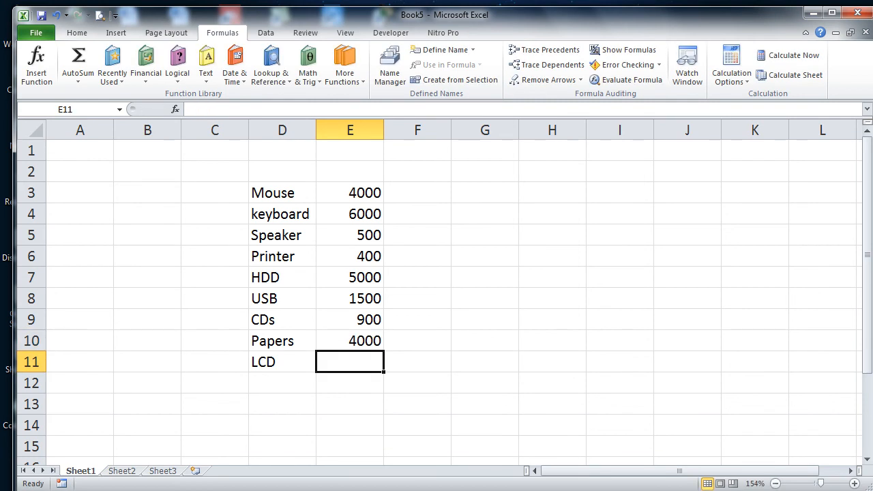
text(45000)
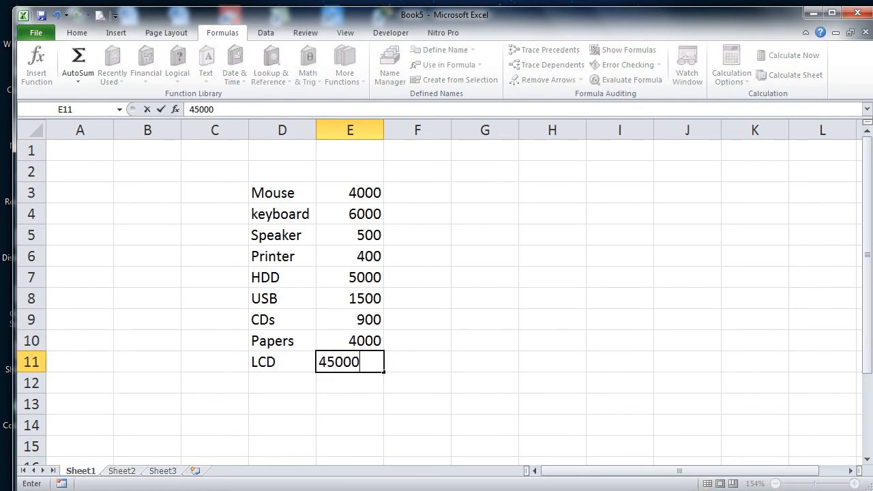
key(Return)
key(Left)
text(T)
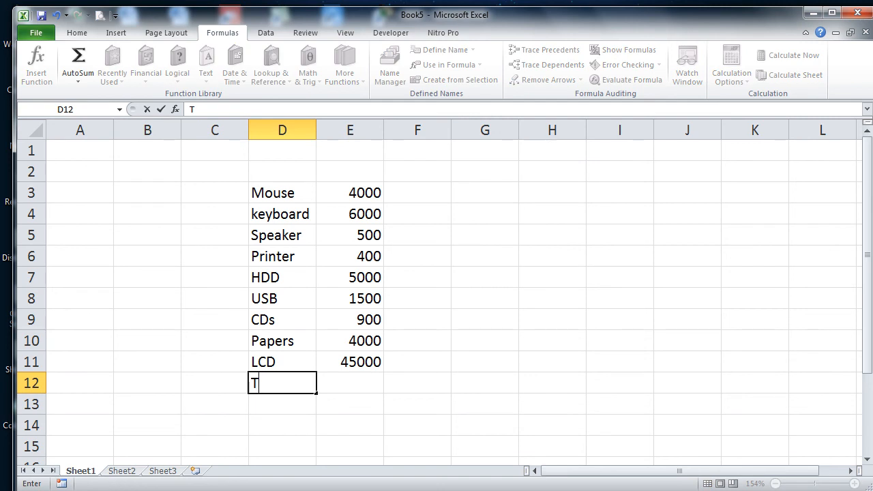
text(otal)
key(Tab)
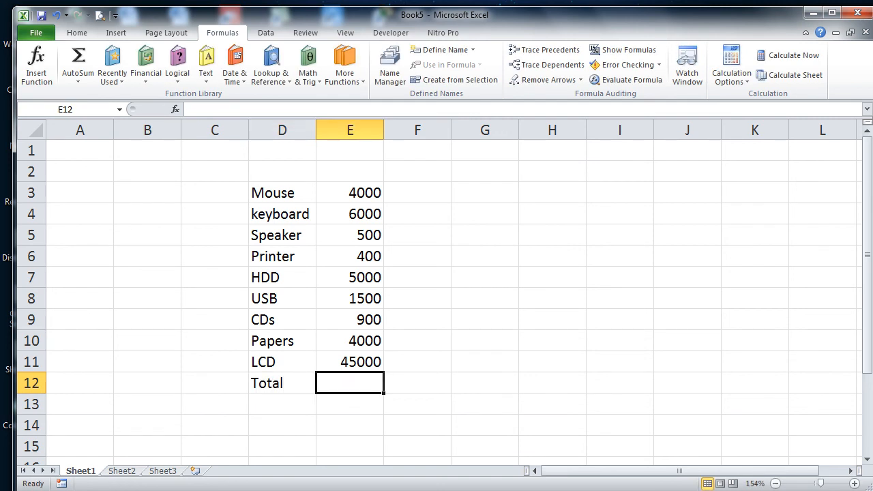
Step: Start the E12 total formula as =E3+E4+E5+E6+E7
text(=)
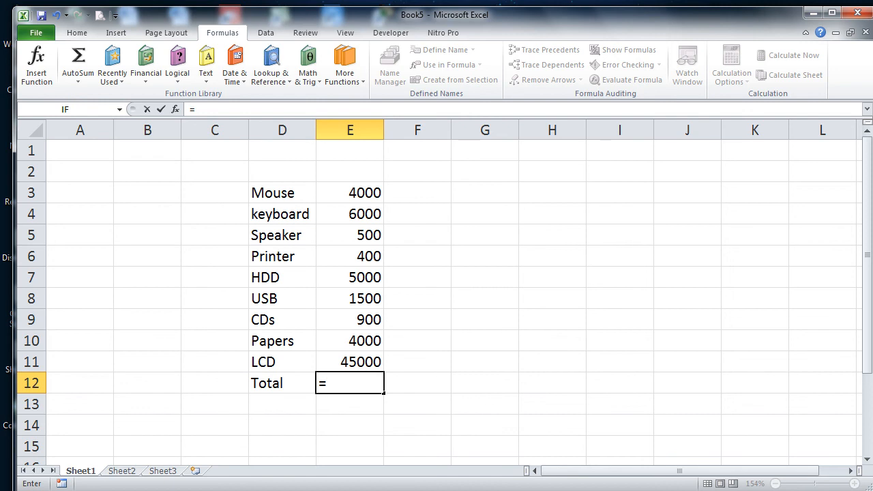
click(366, 194)
text(+)
click(363, 215)
text(+)
click(352, 236)
text(+)
click(352, 257)
text(+)
click(351, 277)
Step: Finish the formula with +E8+E9+E10+E11 and enter it, giving 67300
text(+)
click(351, 299)
text(+)
click(351, 319)
text(+)
click(352, 338)
text(+)
click(352, 359)
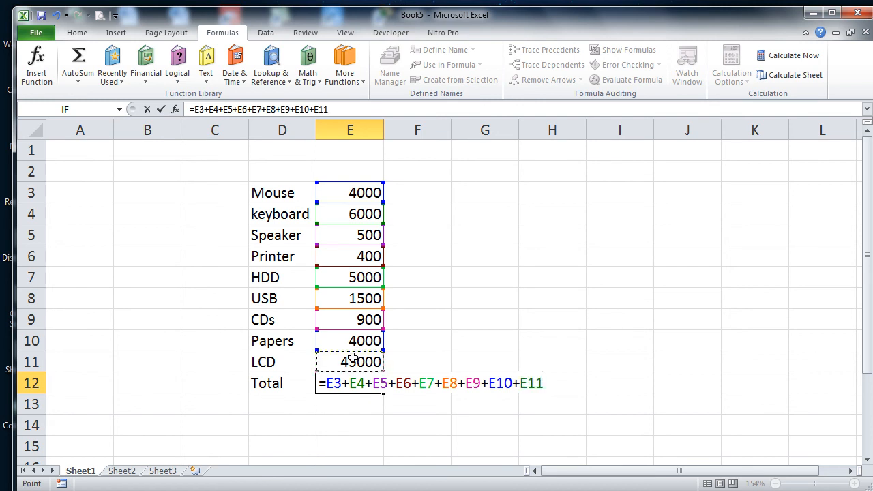
key(Return)
key(Up)
key(Right)
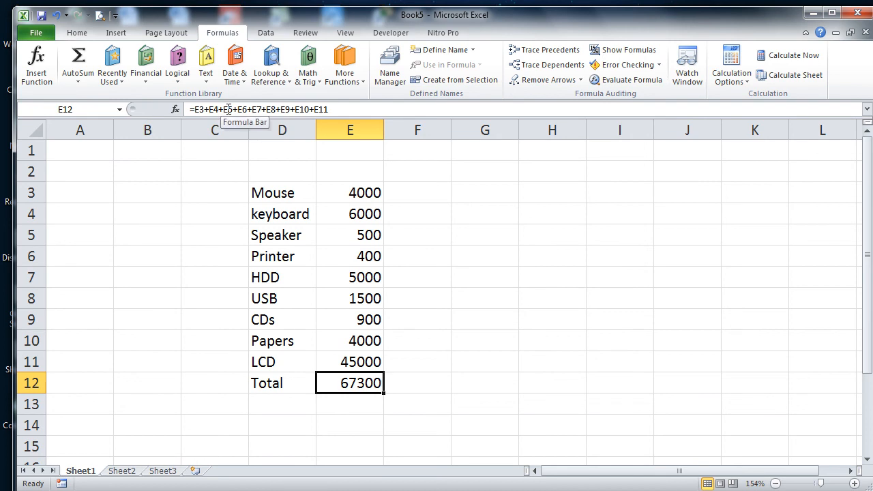
key(Up)
key(Up)
key(Up)
key(Up)
key(Up)
key(Up)
key(Up)
key(Up)
key(Up)
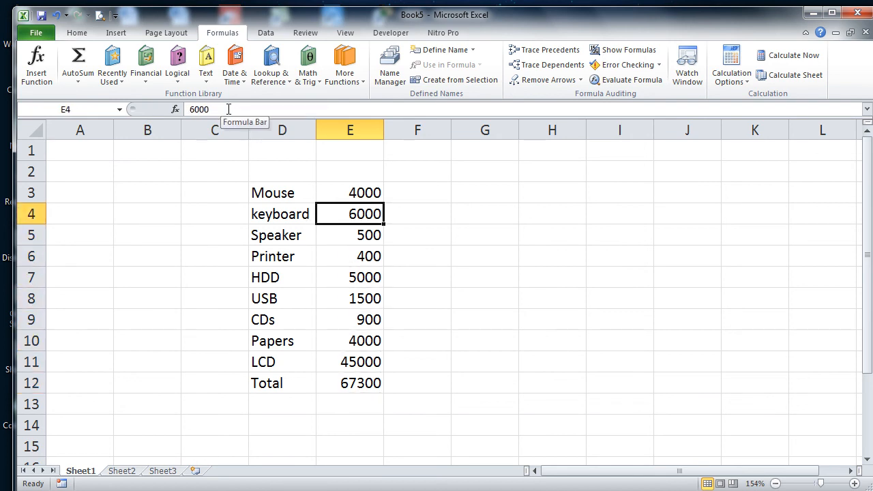
Step: Define names Mouse, keyboard, Speaker and Printer for price cells E3:E6
click(445, 52)
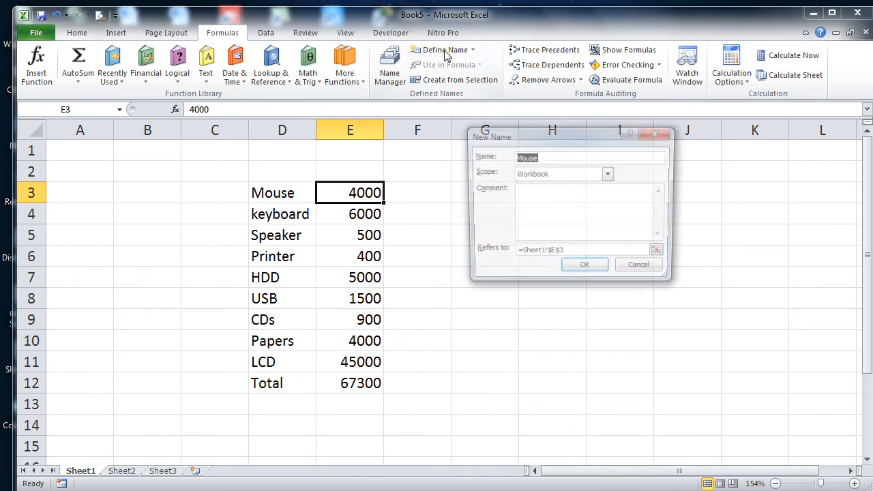
click(586, 266)
key(Down)
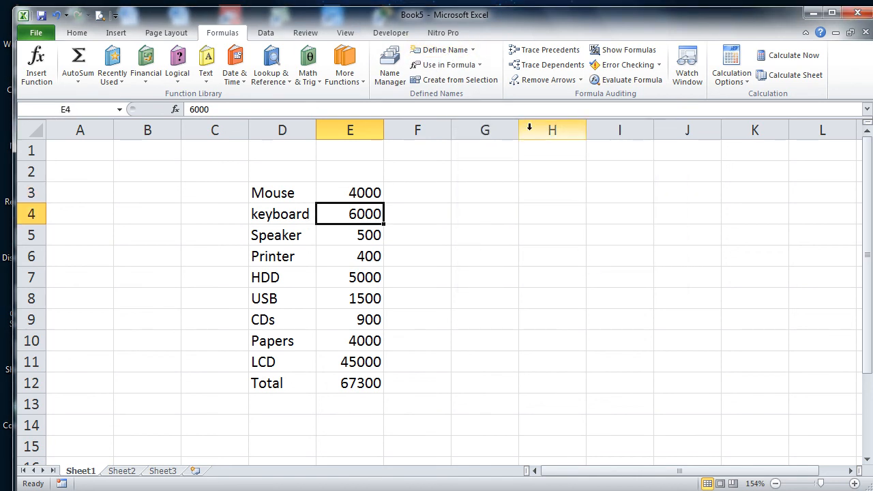
click(451, 59)
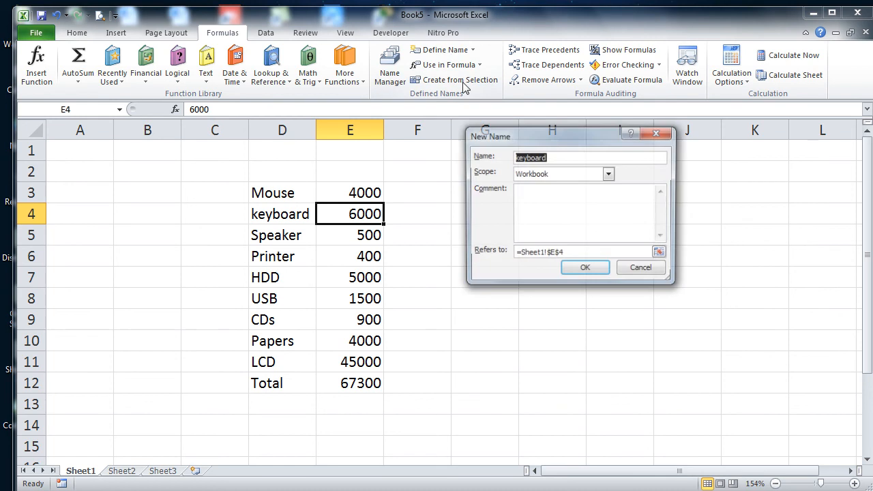
click(592, 269)
key(Down)
click(444, 51)
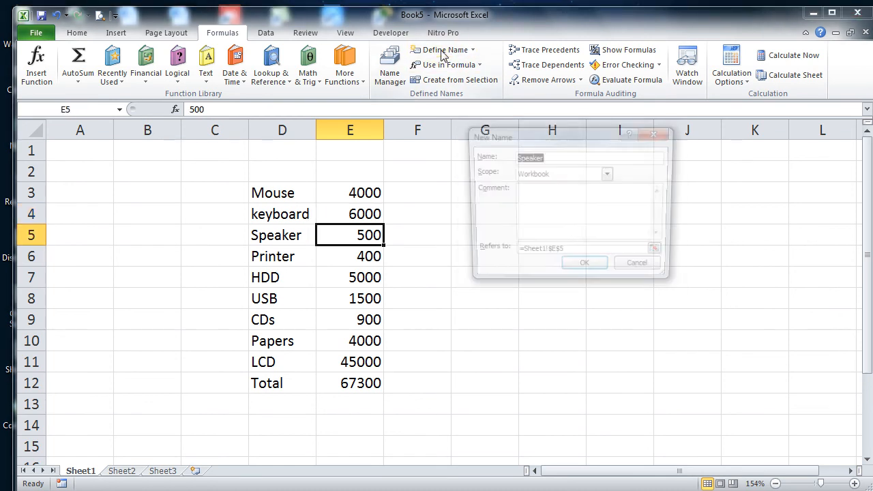
click(580, 269)
key(Down)
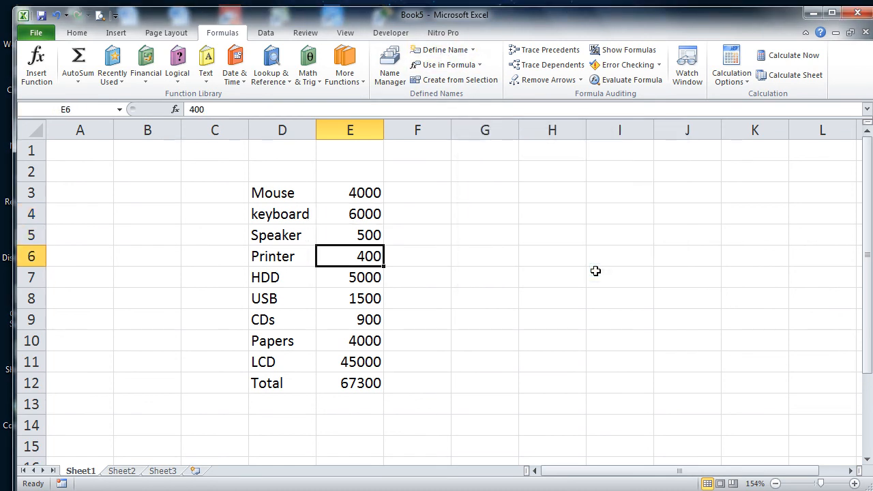
click(442, 50)
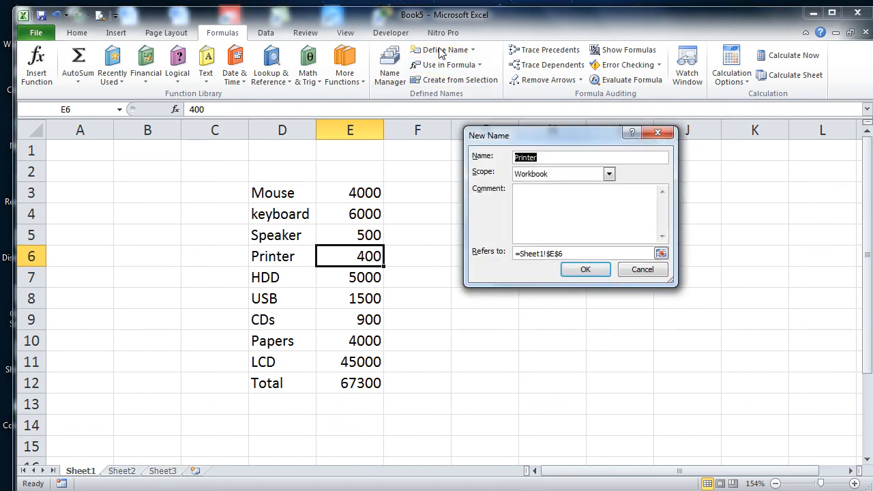
key(Return)
key(Right)
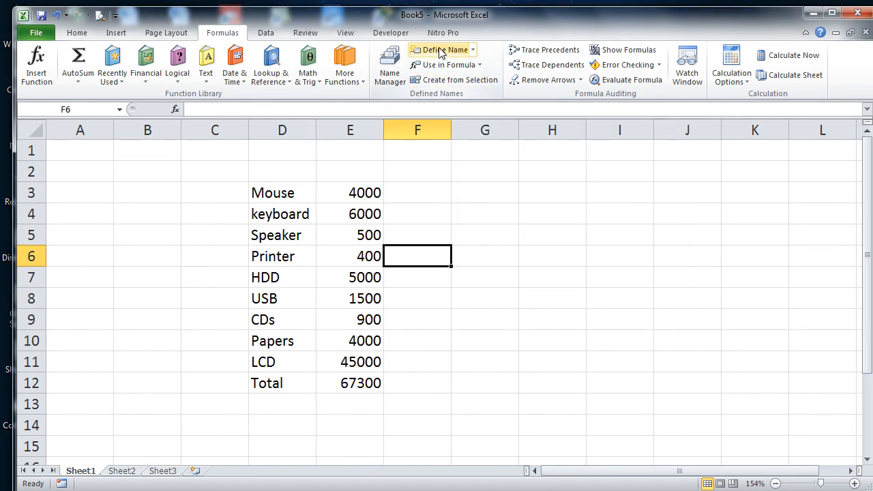
key(Left)
Step: Define names HDD, USB, CDs, Papers and LCD for price cells E7:E11
key(Down)
click(440, 51)
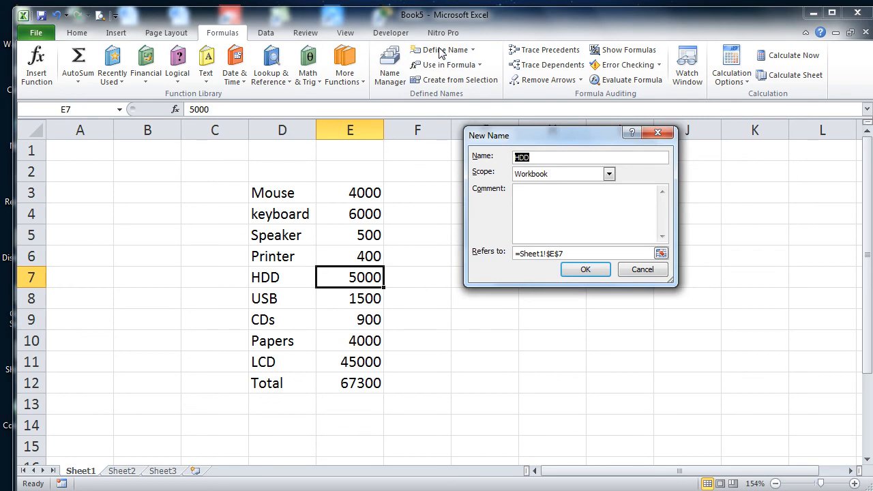
click(595, 270)
key(Down)
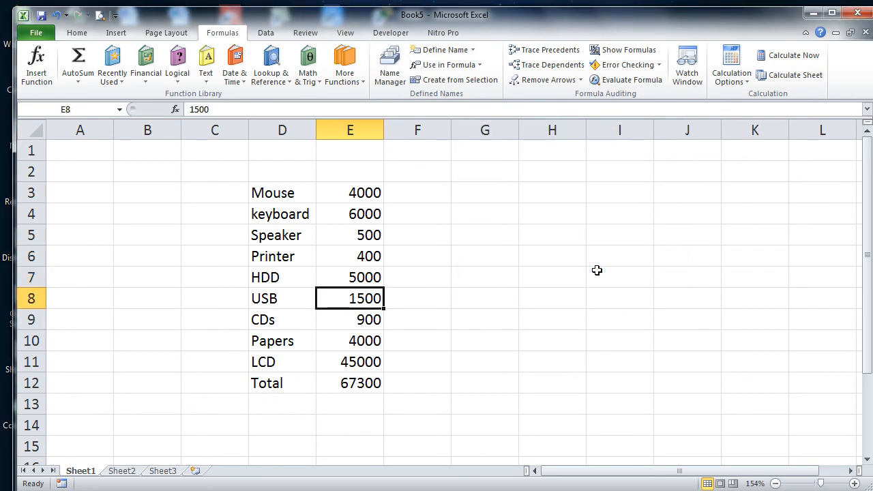
click(440, 49)
key(Return)
key(Down)
click(440, 49)
key(Return)
key(Down)
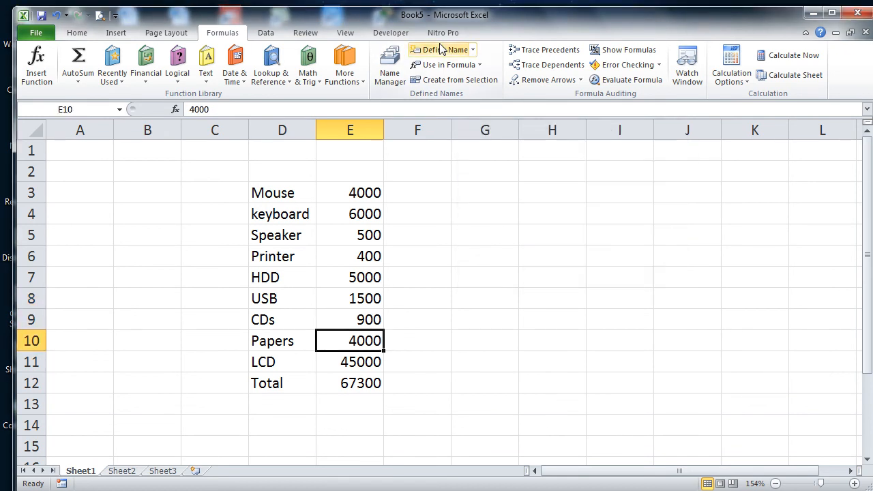
click(440, 49)
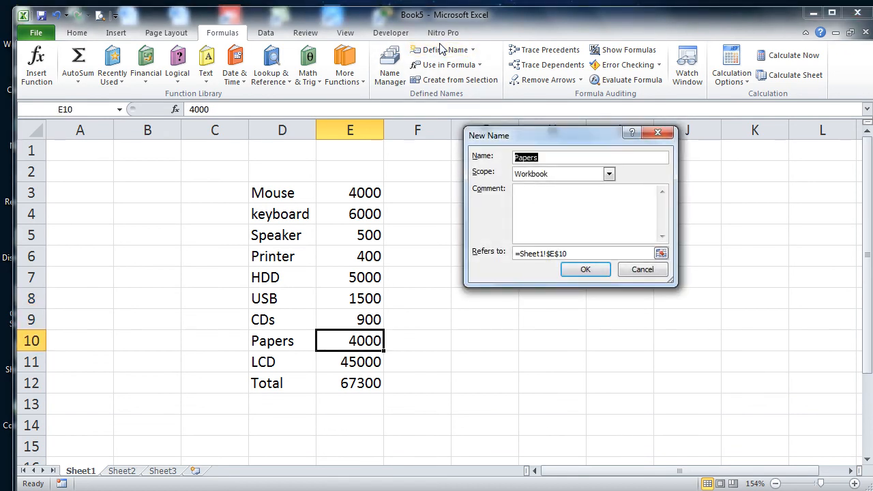
key(Return)
key(Down)
click(440, 49)
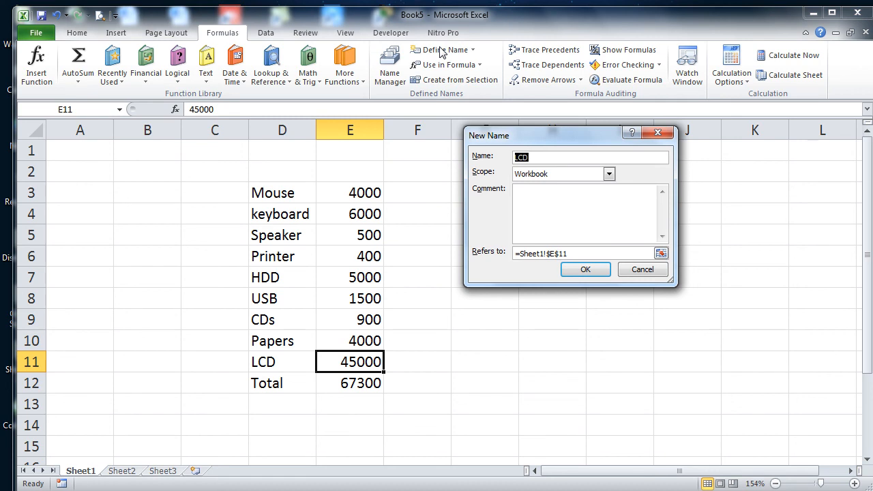
key(Return)
key(Down)
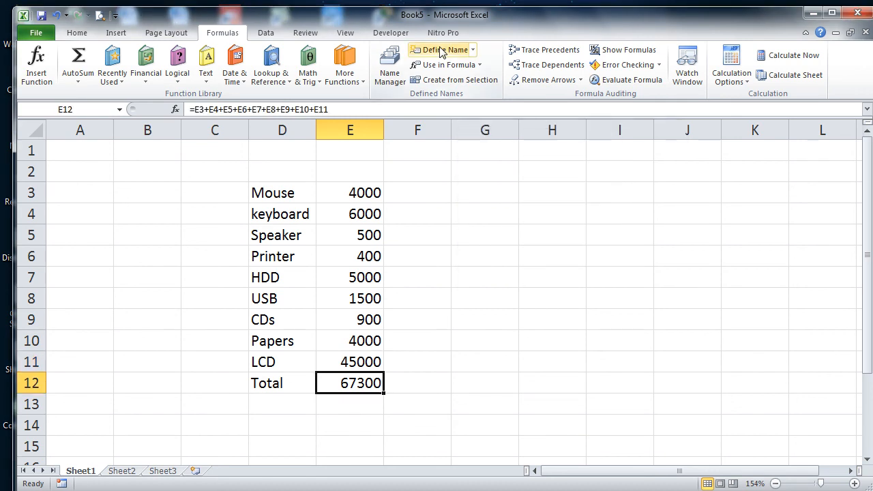
Step: Apply all item names to E12 so it reads =Mouse+keyboard+Speaker+Printer+HDD+USB+CDs+Papers+LCD
click(472, 50)
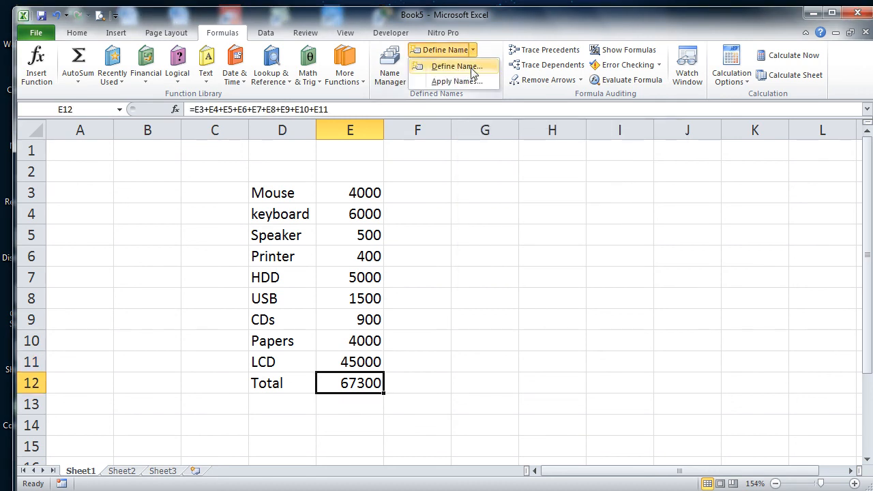
click(456, 81)
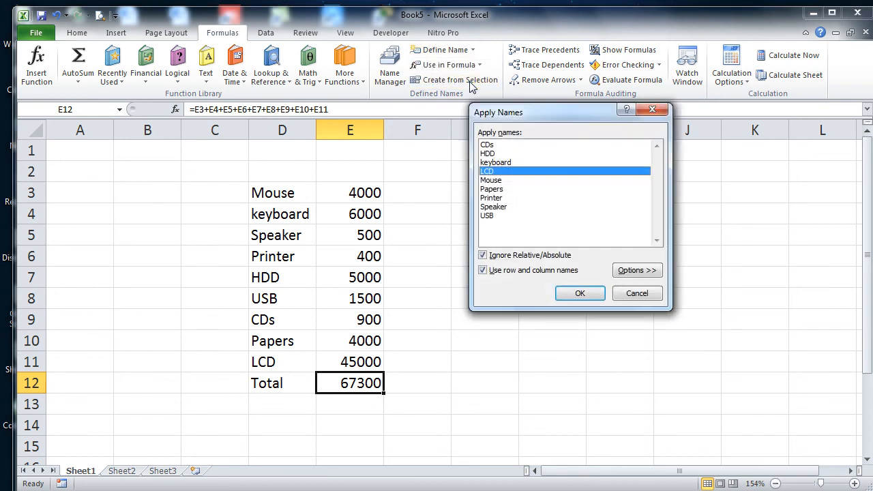
click(488, 145)
click(493, 154)
click(496, 162)
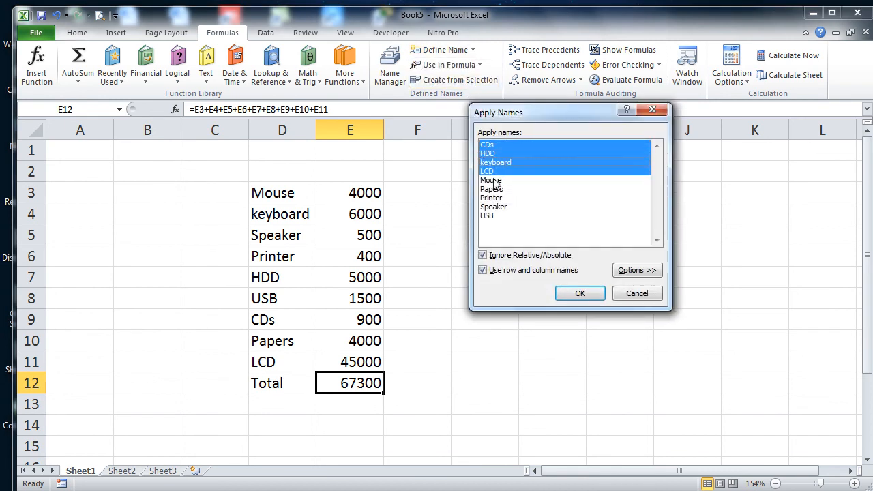
click(494, 180)
click(492, 189)
click(492, 198)
click(494, 206)
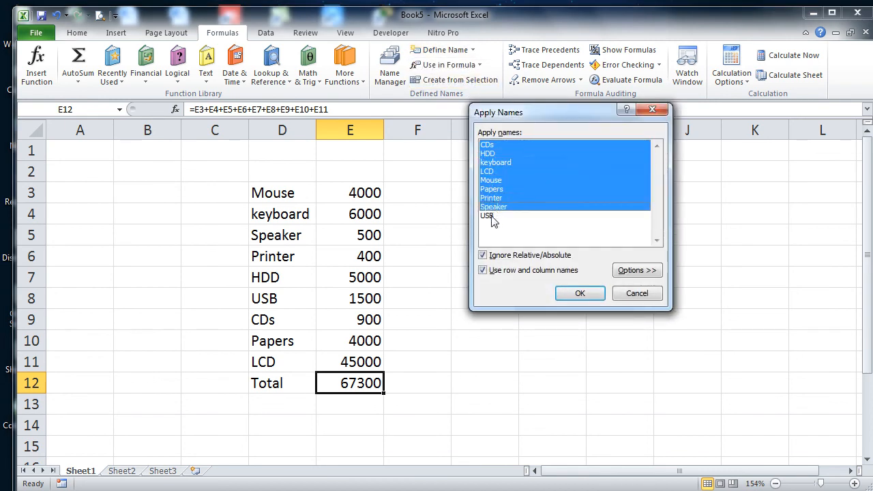
click(493, 215)
click(580, 294)
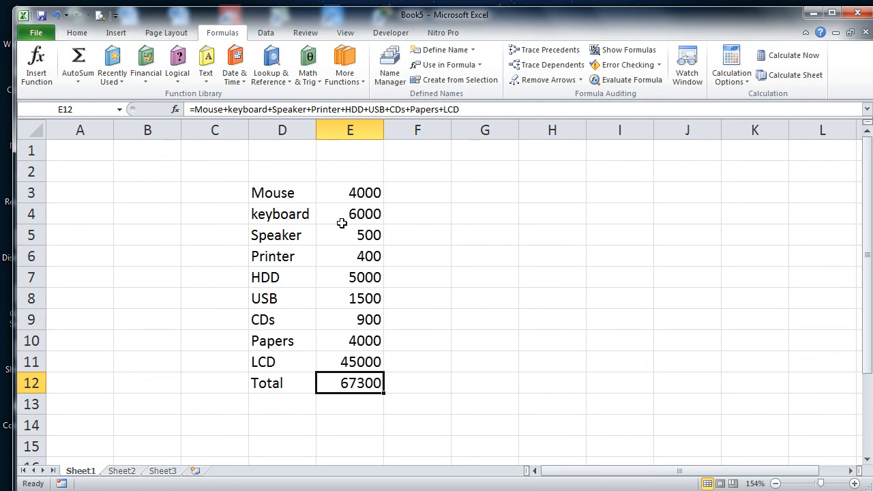
click(567, 297)
Step: Enter =LCD in H8 to show 45000, then create new blank workbook Book6
text(=mouse)
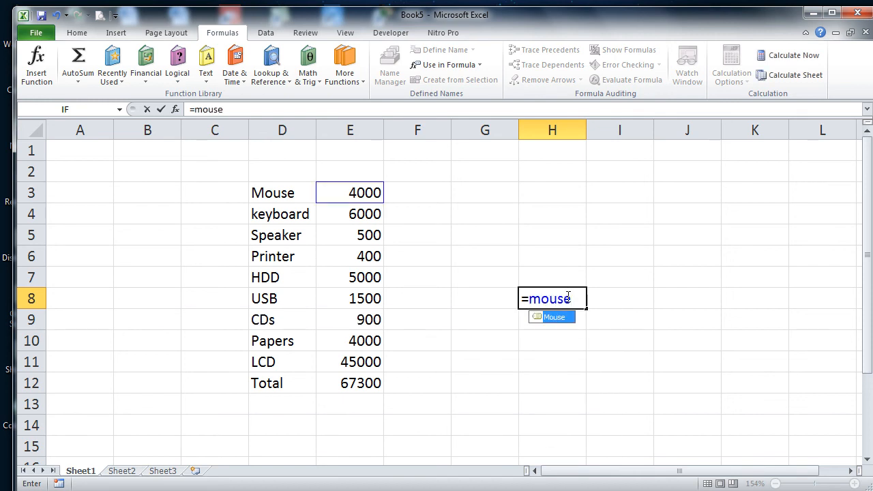
key(BackSpace)
key(BackSpace)
key(BackSpace)
key(BackSpace)
key(BackSpace)
text(keybaord)
key(BackSpace)
key(BackSpace)
key(BackSpace)
key(BackSpace)
text(oard)
key(BackSpace)
key(BackSpace)
key(BackSpace)
key(BackSpace)
key(BackSpace)
key(BackSpace)
key(BackSpace)
key(BackSpace)
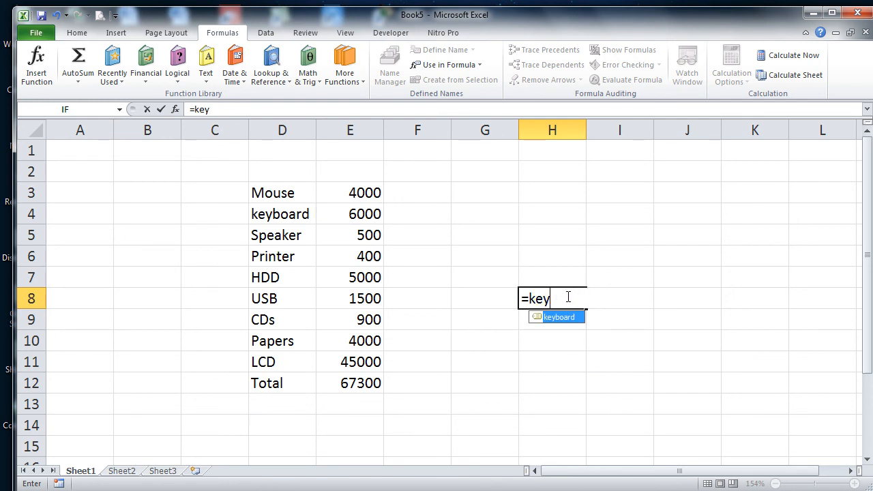
text(lcd)
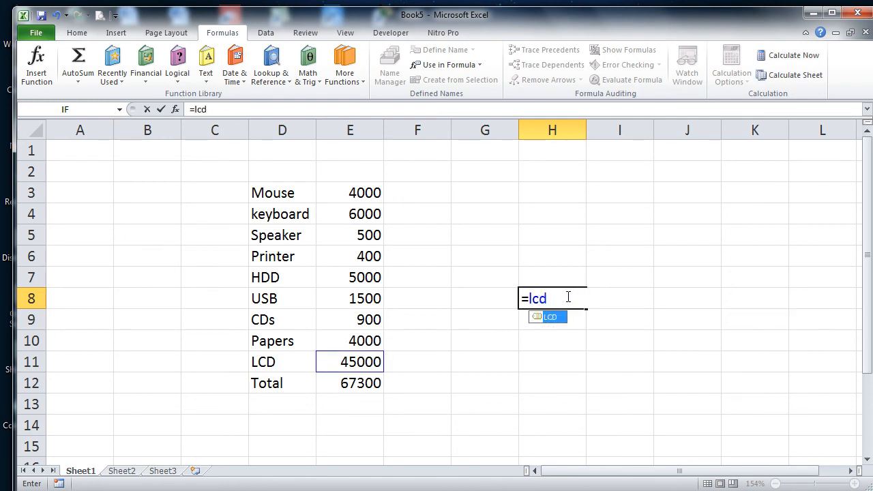
key(Return)
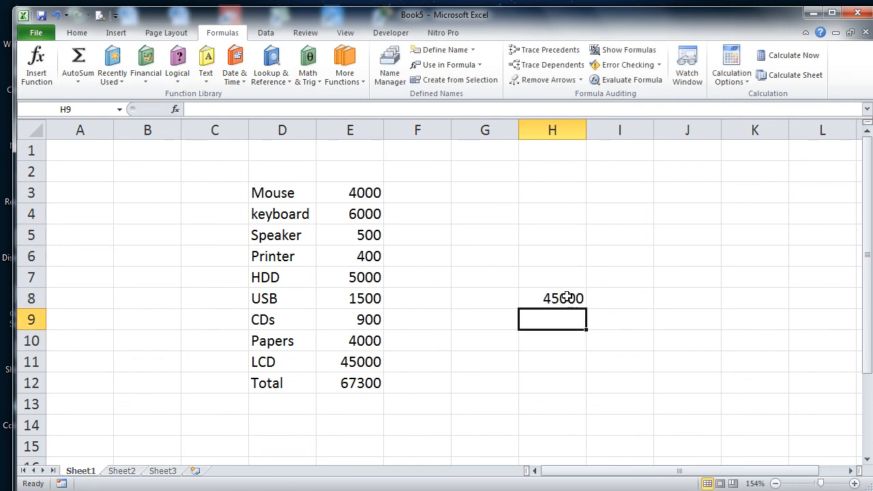
click(567, 297)
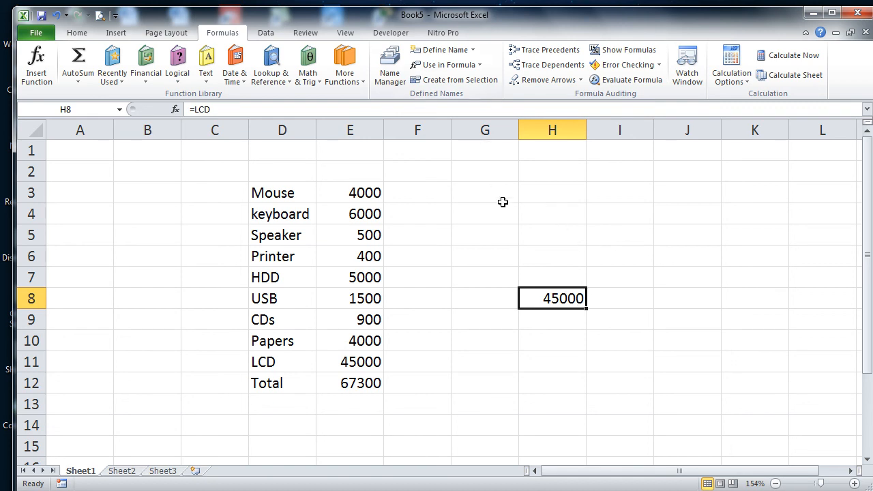
key(ctrl+n)
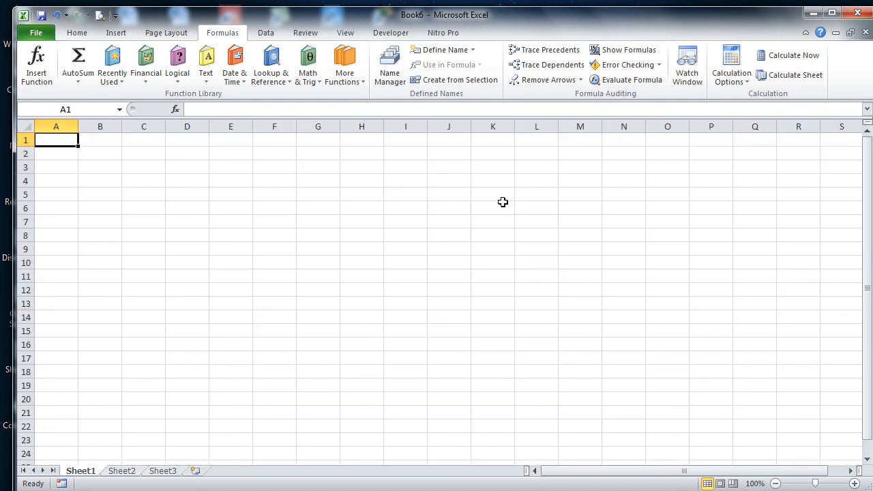
Step: Zoom to 160% and type headers Name, math, bio, chem, eng, urdu, Omarks, Tmarks across row 1
click(825, 483)
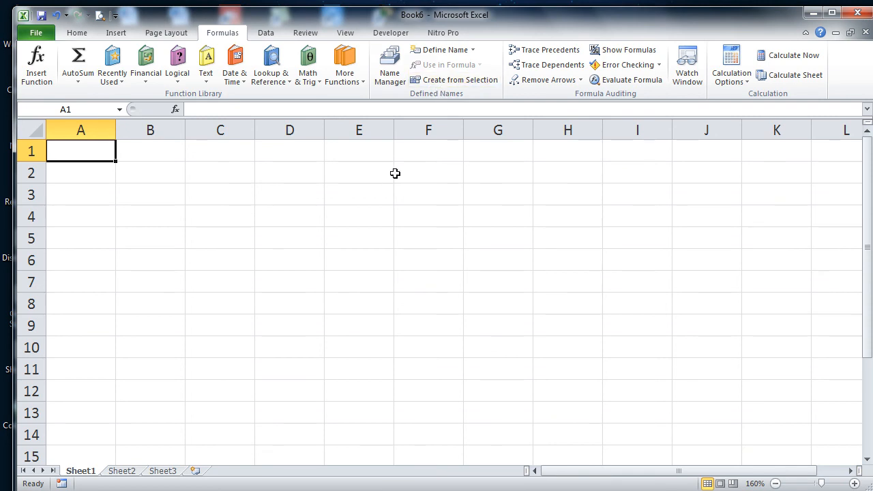
text(Name)
key(Tab)
text(math)
key(Tab)
text(bio)
key(Tab)
text(c)
key(BackSpace)
text(hem)
key(Tab)
text(eng)
key(Tab)
text(urdu)
key(Tab)
text(O)
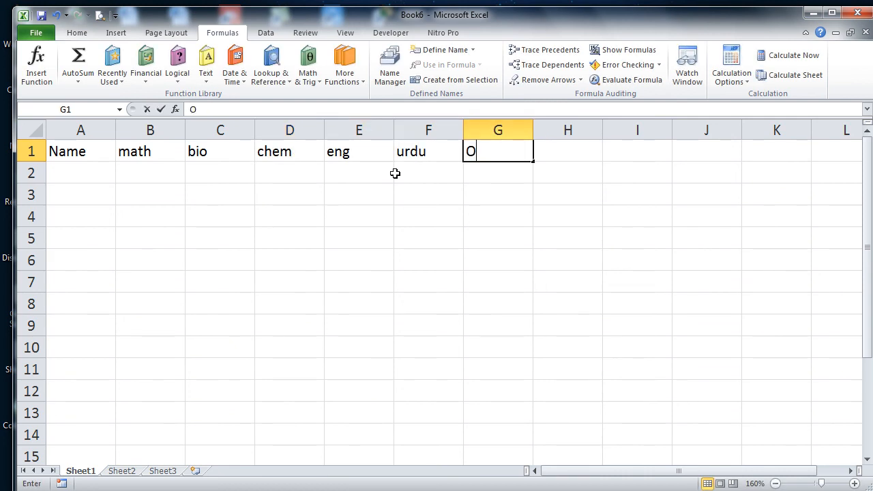
text(marks)
key(Tab)
text(Tmkark)
key(BackSpace)
key(BackSpace)
key(BackSpace)
key(BackSpace)
text(arks)
key(Return)
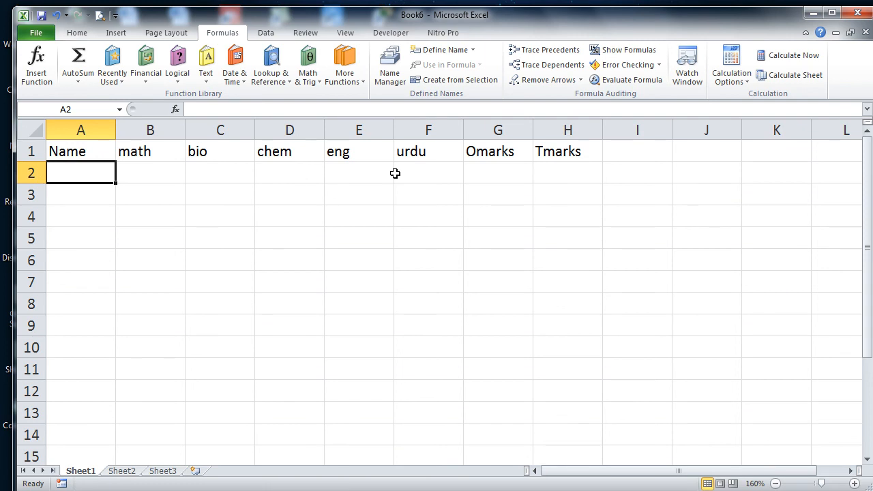
Step: Enter a student's name with marks 98, 7, 67, 65, 76 in row 2, starting =SUM() in G2
text(Asad)
key(Tab)
text(98)
key(Tab)
text(7)
key(Tab)
text(67)
key(Tab)
text(65)
key(Tab)
text(76)
key(Tab)
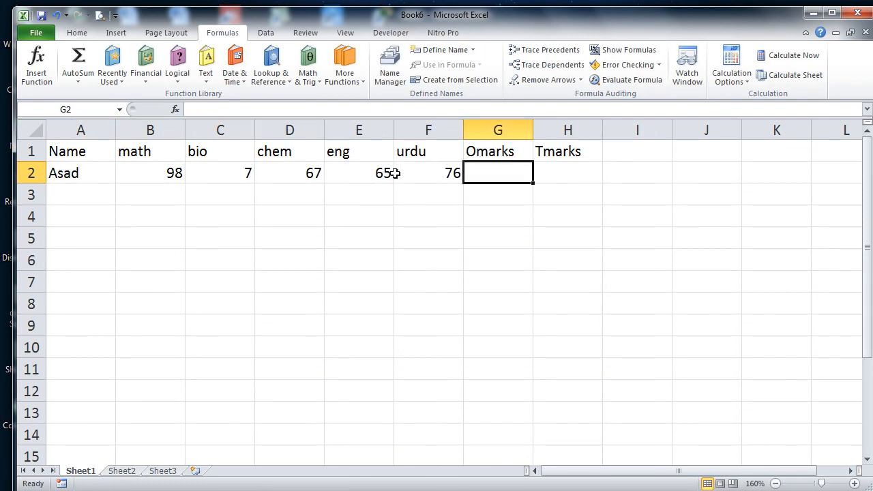
text(=SUM())
key(Return)
key(Return)
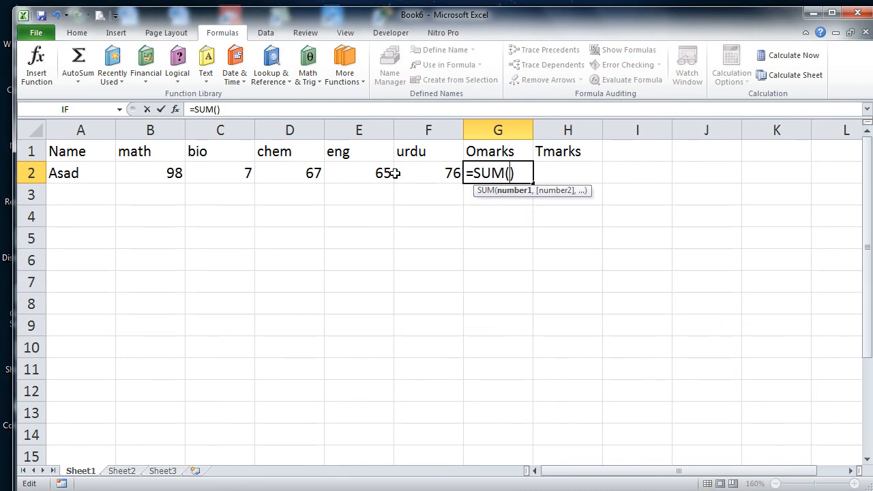
Step: Replace the empty SUM with an AutoSum total of 313 in G2 and enter 500 in H2
key(BackSpace)
key(BackSpace)
key(BackSpace)
key(BackSpace)
key(BackSpace)
key(BackSpace)
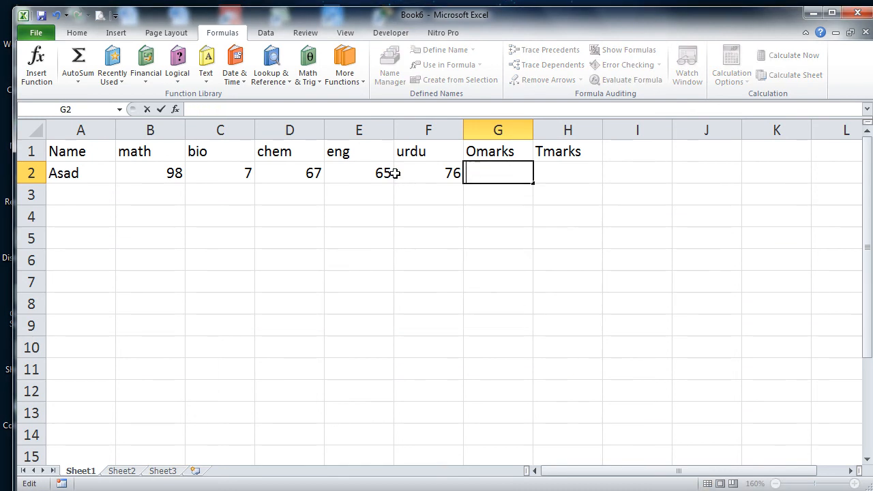
key(Return)
key(Up)
key(Right)
key(Right)
key(Right)
key(Right)
key(Right)
key(Right)
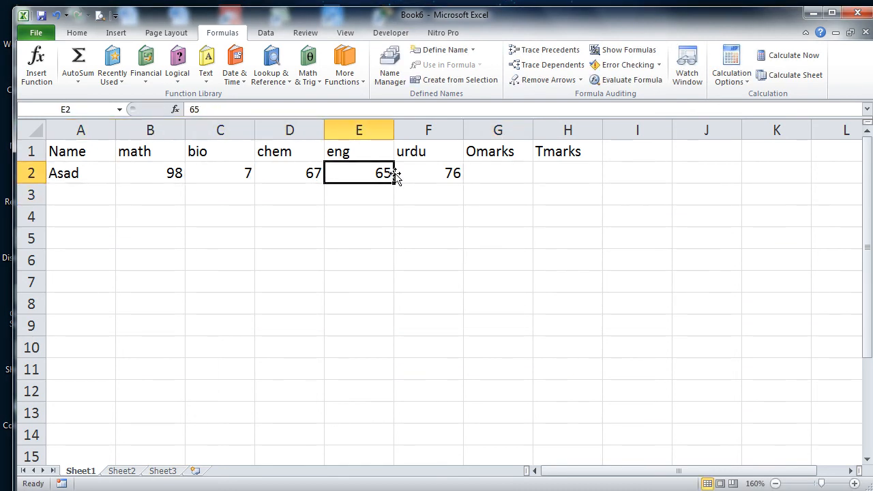
key(alt+=)
key(ctrl+Return)
key(Right)
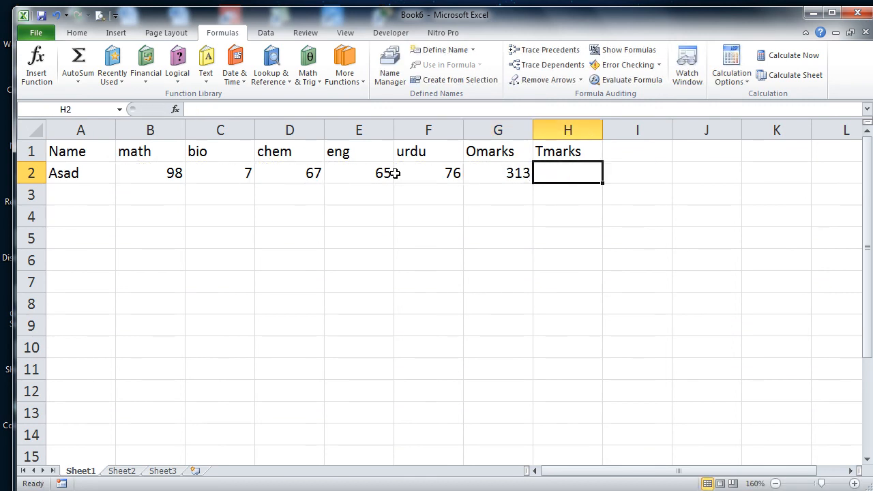
text(500)
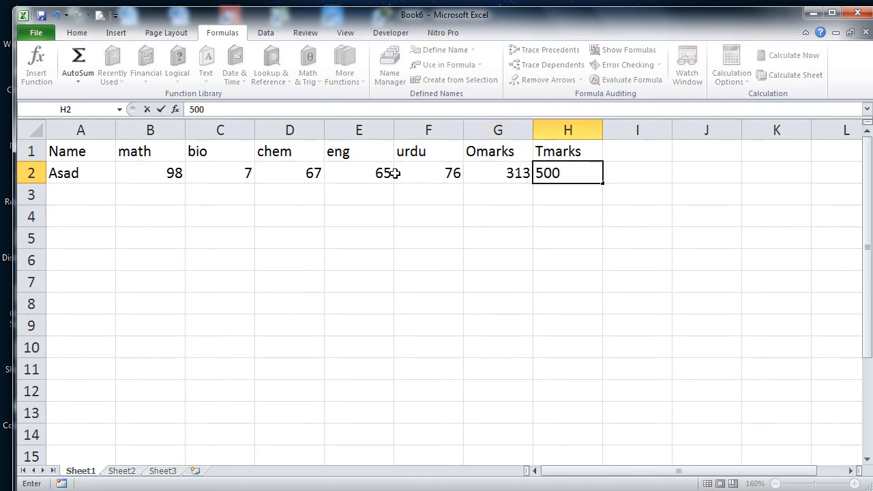
Step: Fill row 2's values down through A2:H13 with Ctrl+D
key(shift+Left)
key(shift+Left)
key(shift+Left)
key(shift+Left)
key(shift+Left)
key(shift+Left)
key(shift+Left)
key(shift+Down)
key(shift+Down)
key(shift+Down)
key(shift+Down)
key(shift+Down)
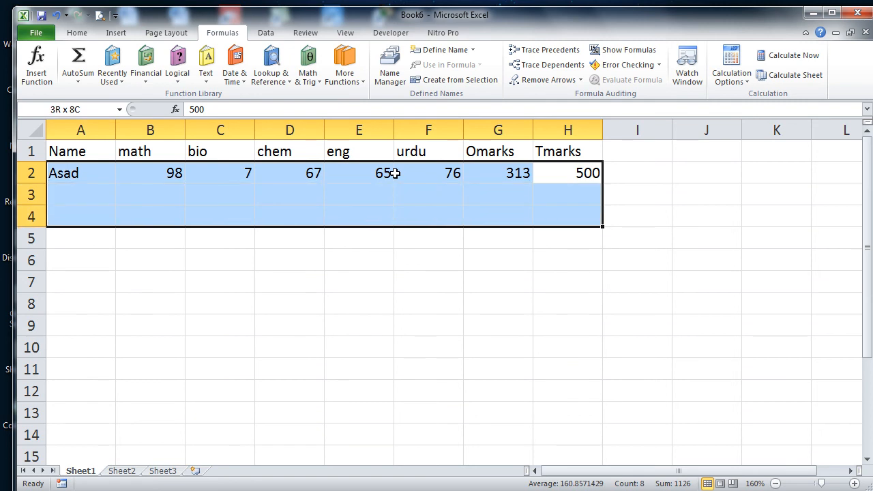
key(shift+Down)
key(shift+Down)
key(shift+Down)
key(shift+Down)
key(shift+Down)
key(shift+Down)
key(ctrl+d)
Step: Overwrite the copied names in A3 to A7 with five different student names
key(Down)
key(Up)
key(Left)
key(Left)
key(Left)
key(Left)
key(Left)
key(Left)
key(Left)
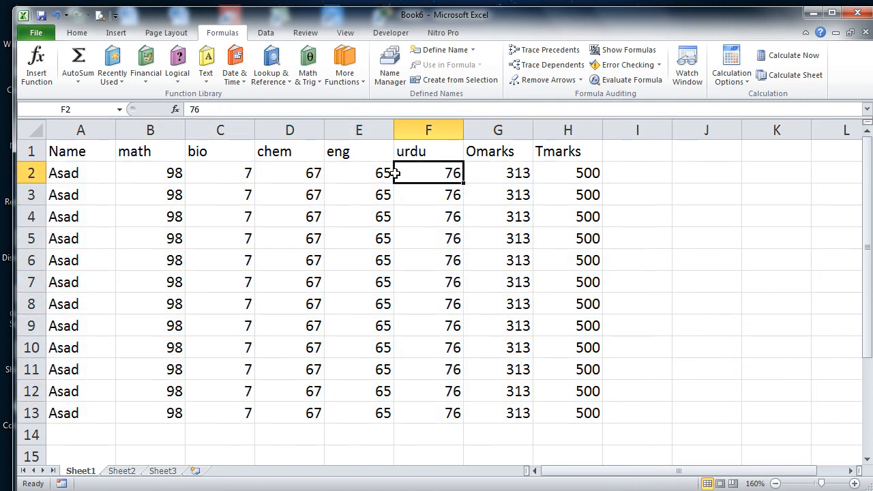
text(Zia)
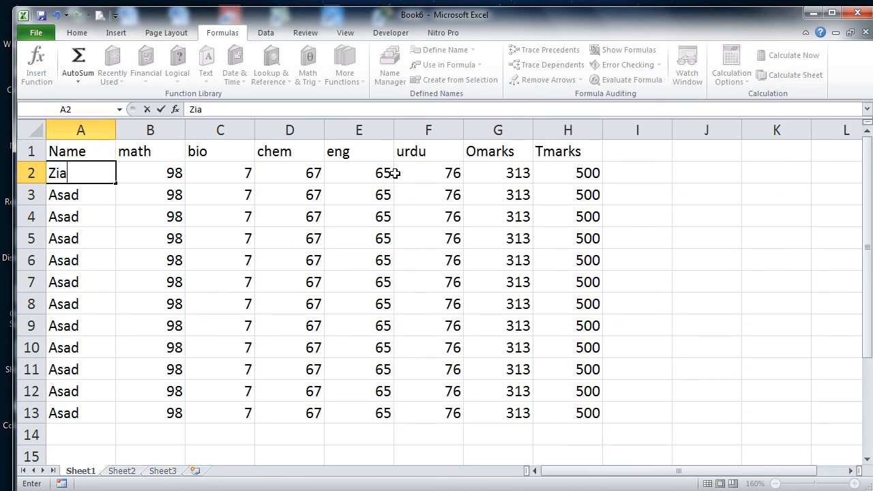
key(Return)
key(Return)
text(Basir)
key(Return)
text(Chakar)
key(BackSpace)
key(BackSpace)
text(ar)
key(Return)
text(W)
key(BackSpace)
text(Eshan)
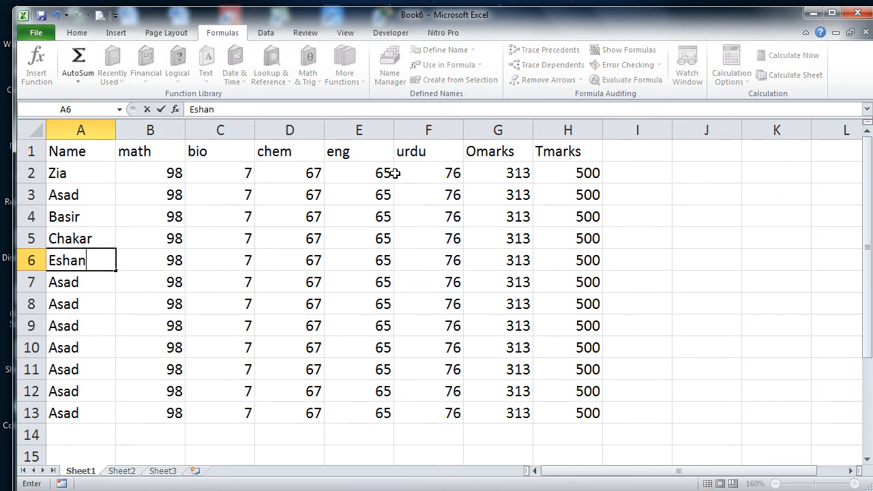
key(Return)
text(Younis)
key(Return)
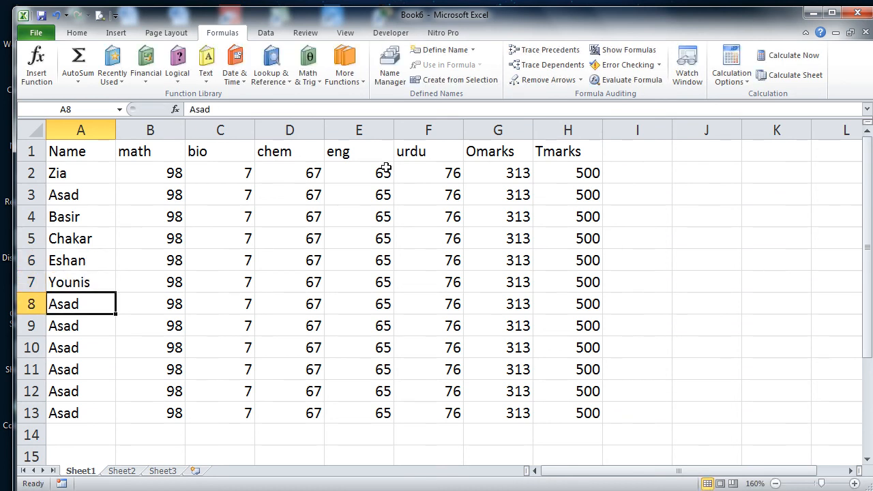
Step: Enter distinct student names in A8 through A13 to finish the list
text(Dawood)
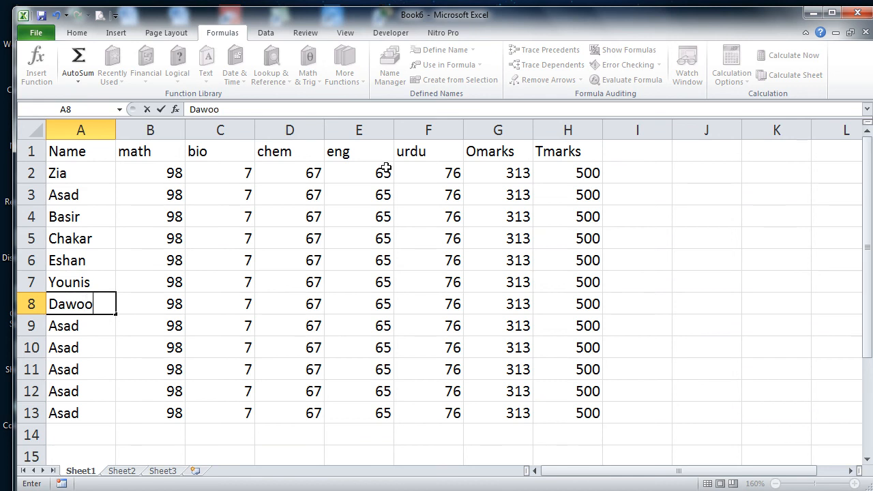
key(Return)
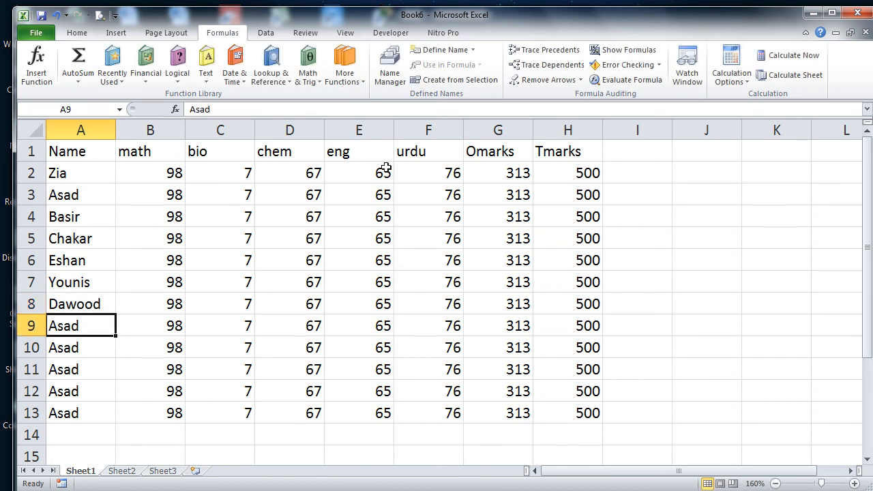
text(Ghafar)
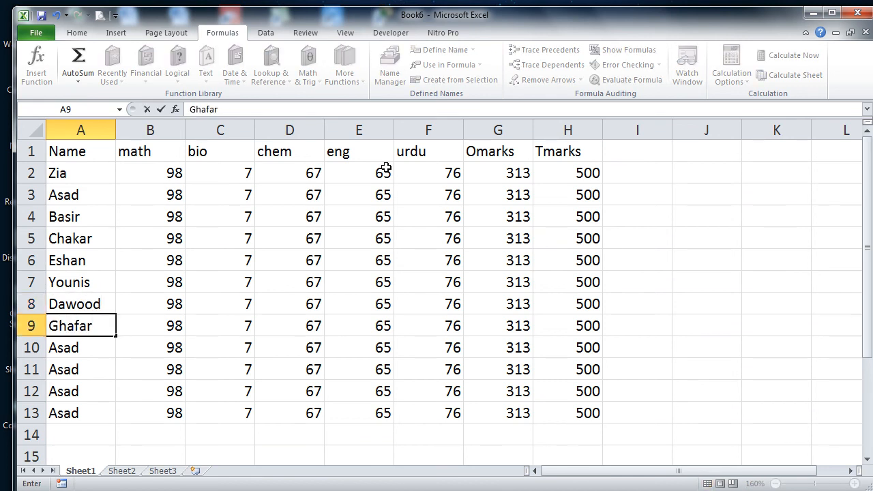
text(far)
key(Return)
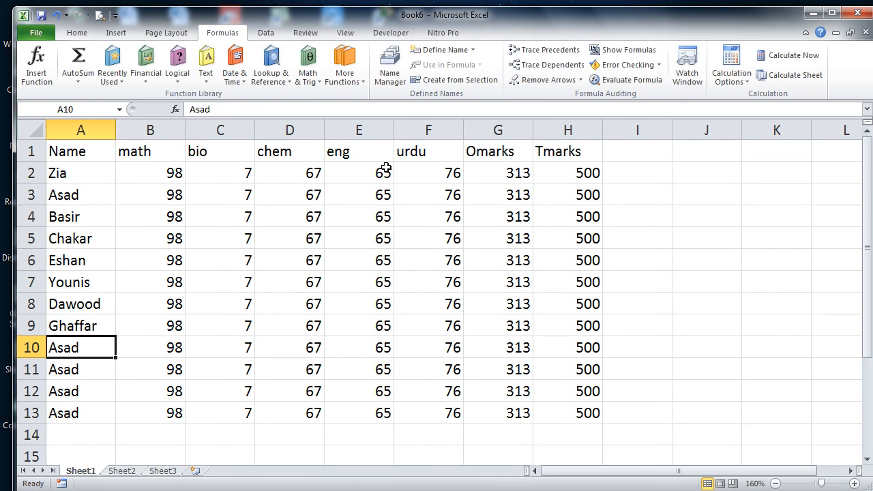
text(Farooq)
key(Return)
text(irfan)
key(Return)
text(\haroon)
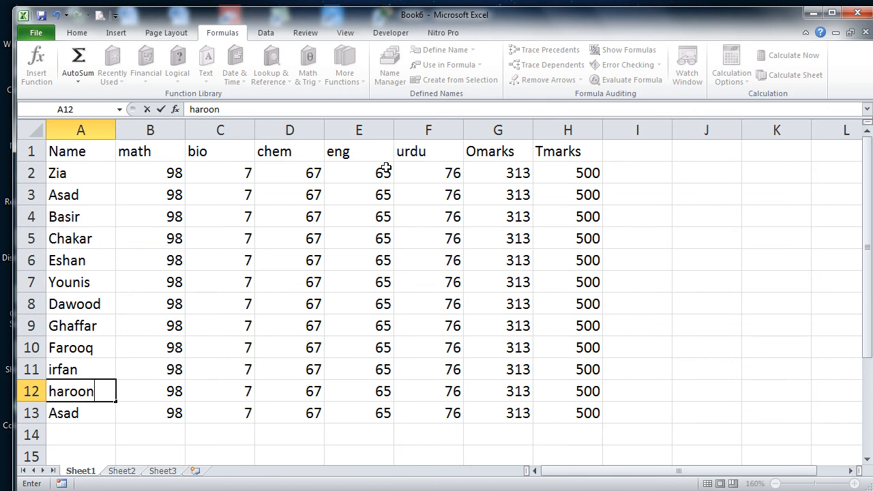
key(Return)
text(ja)
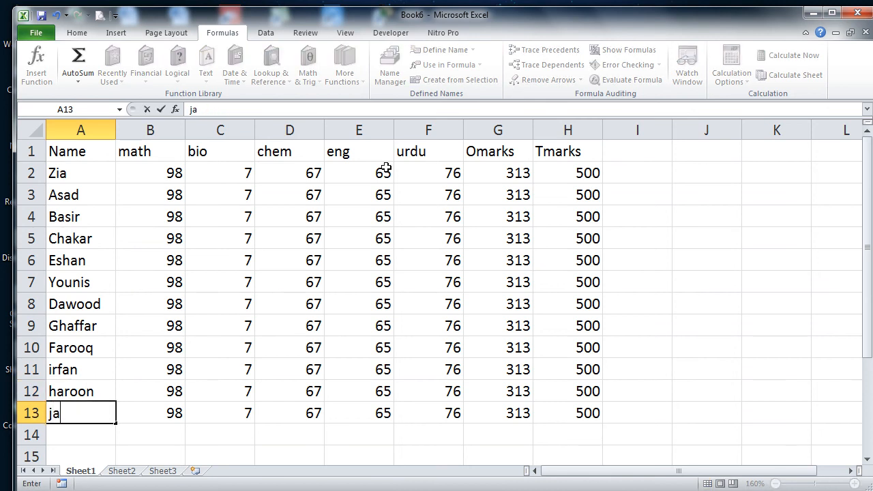
text(ffar)
click(565, 258)
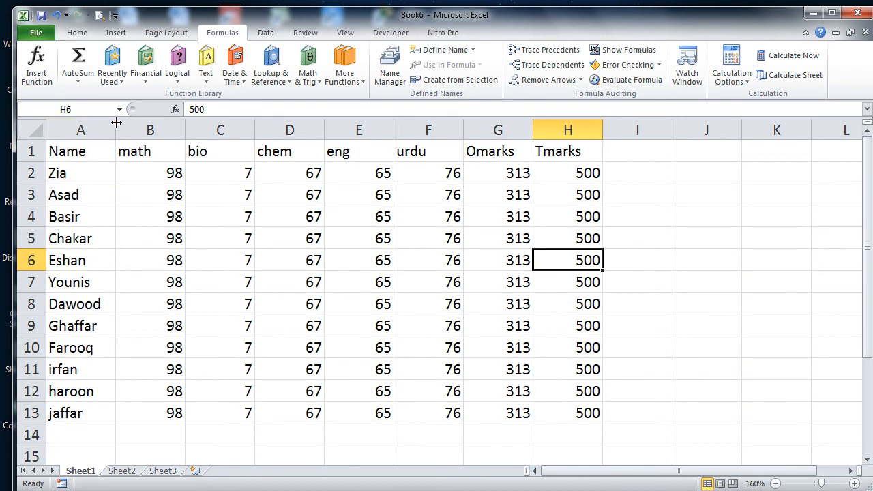
click(69, 109)
Step: Select A1:H13 and create names from the top-row headers only, then open the defined names list
drag(76, 156, 557, 403)
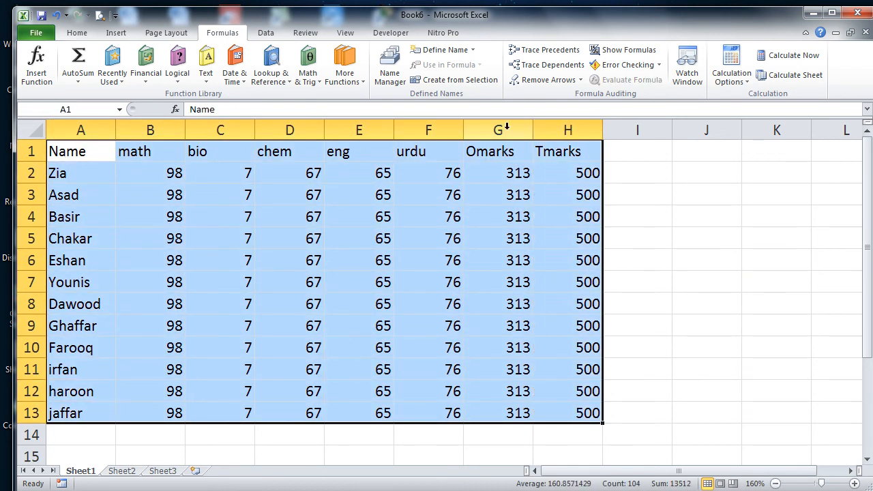
click(459, 81)
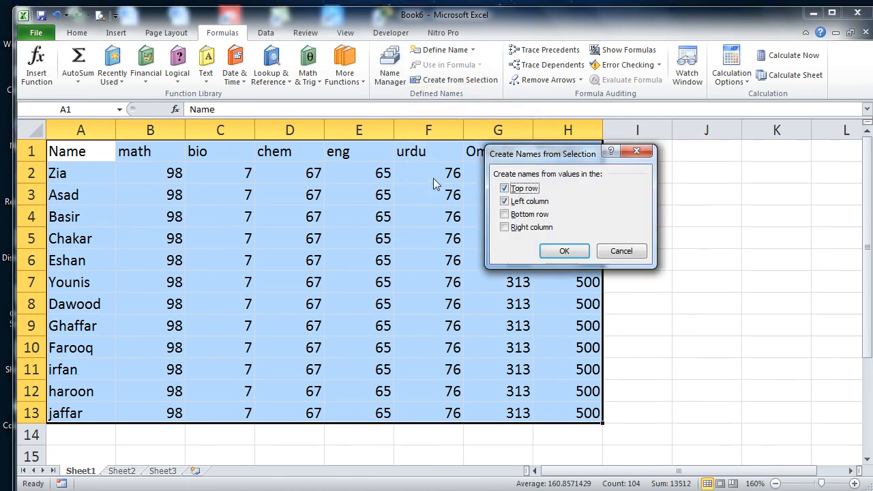
click(528, 200)
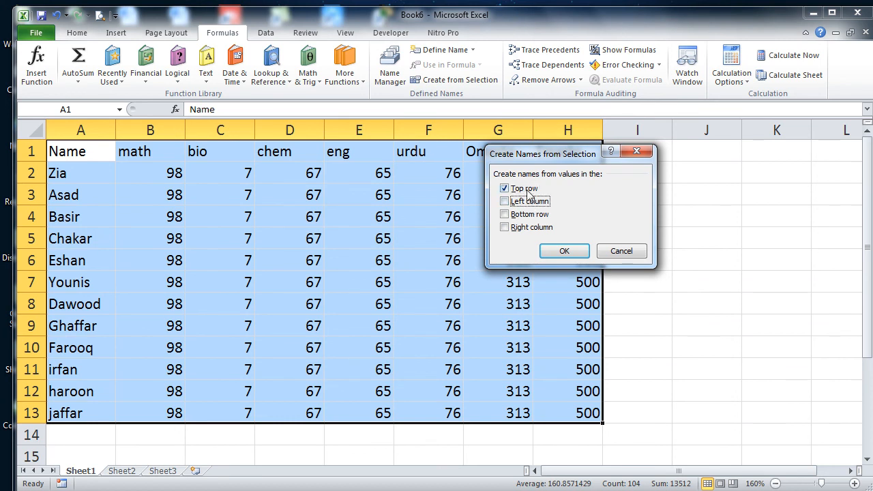
click(567, 251)
click(90, 150)
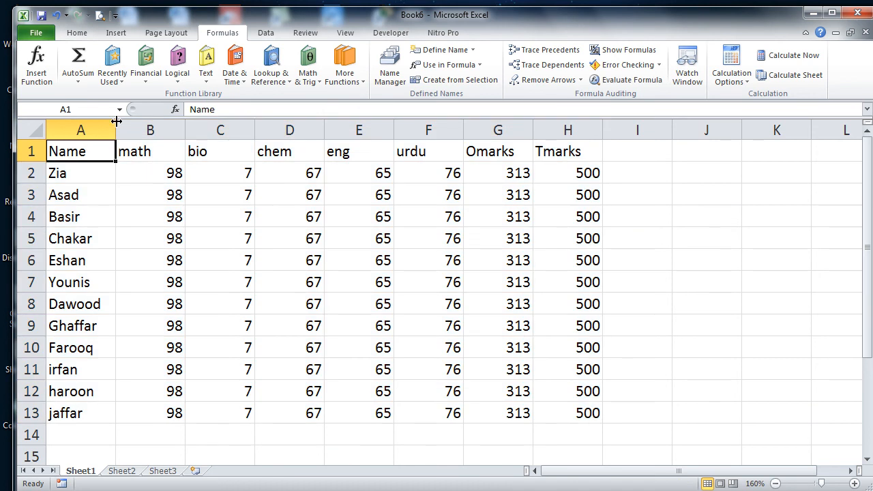
click(120, 110)
click(102, 121)
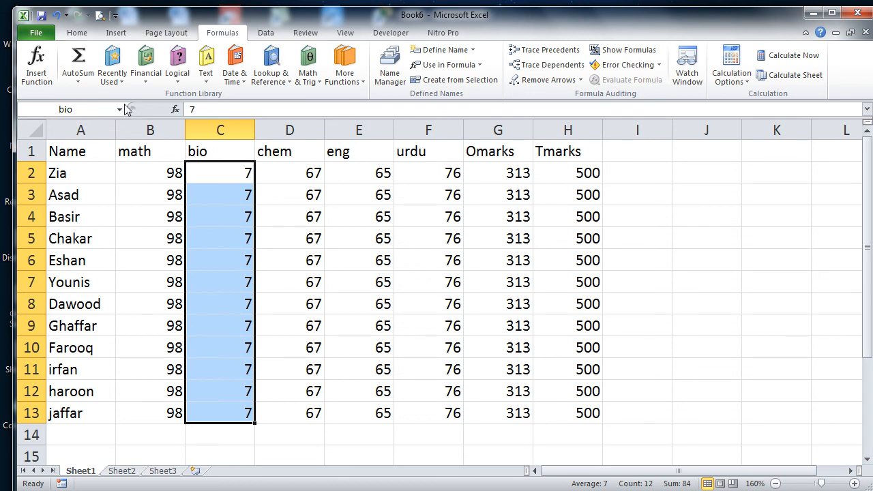
click(121, 109)
click(99, 136)
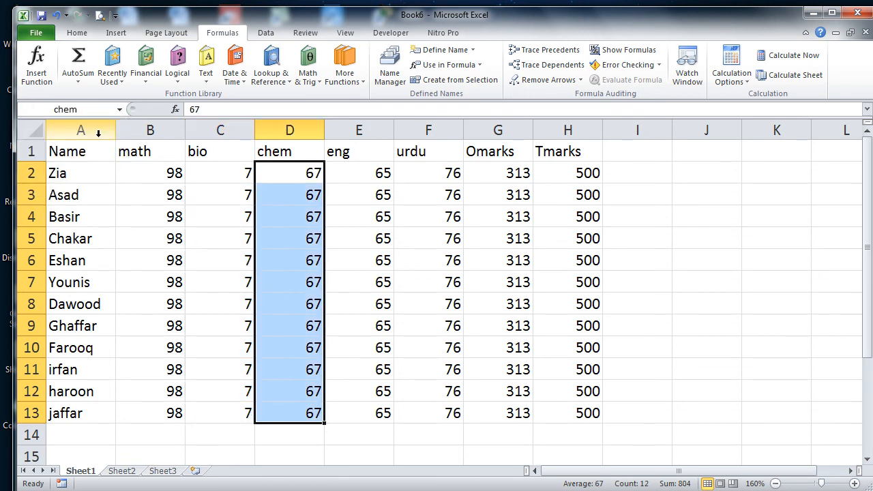
click(120, 110)
click(93, 149)
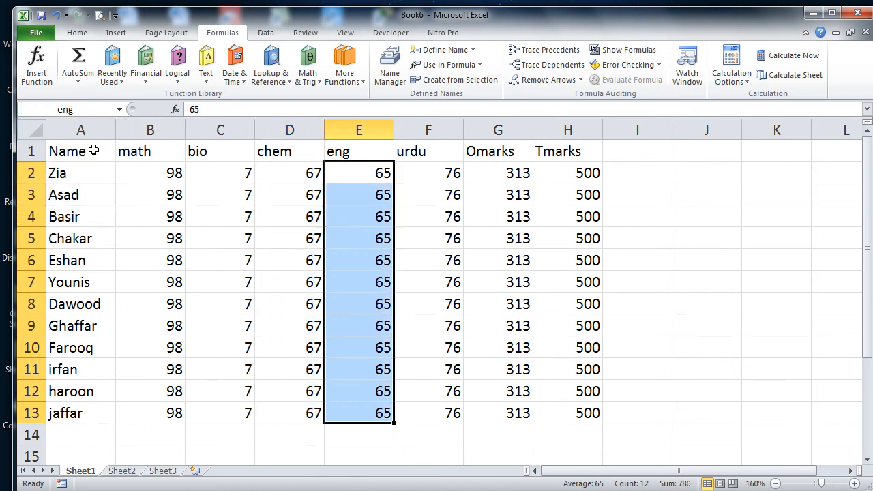
click(121, 110)
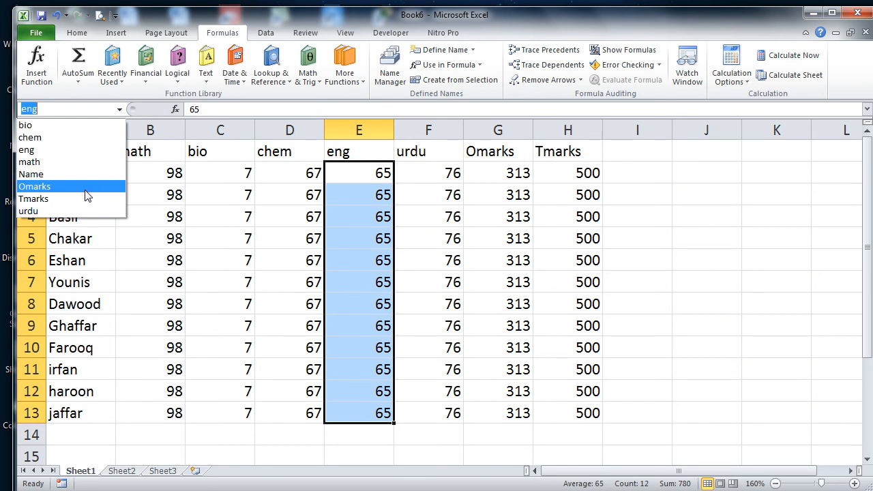
click(87, 188)
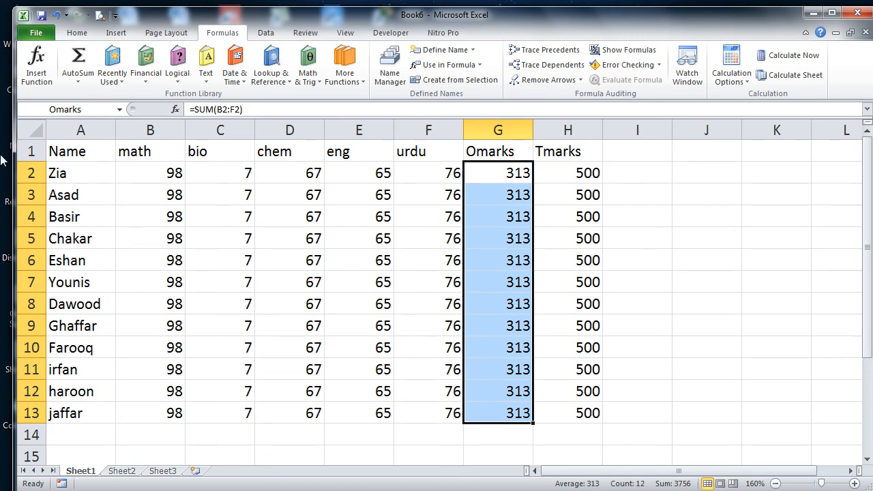
drag(83, 157, 577, 405)
Step: Copy the marks table into a new workbook Book7 at A1, zoomed to 178%
key(ctrl+c)
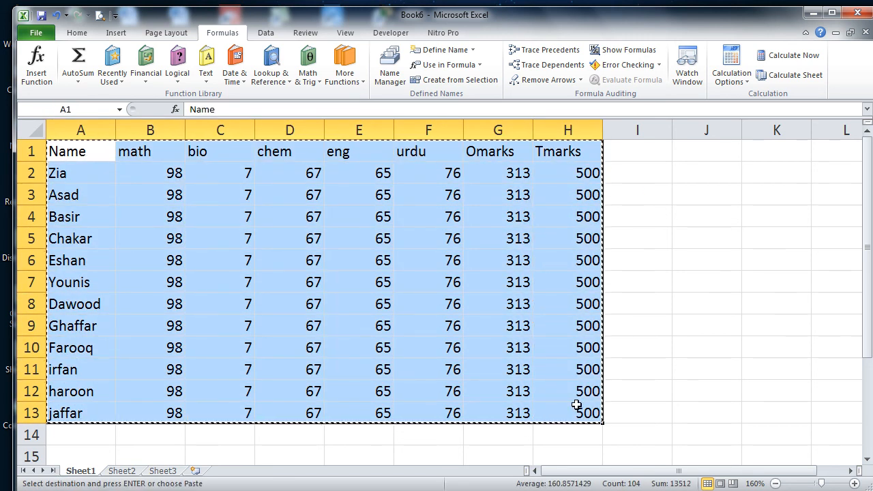
key(ctrl+n)
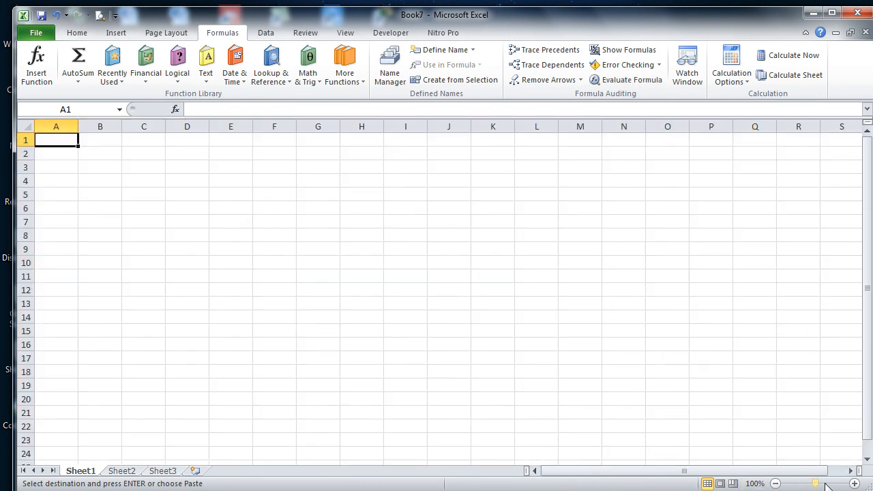
drag(815, 484, 825, 484)
key(ctrl+v)
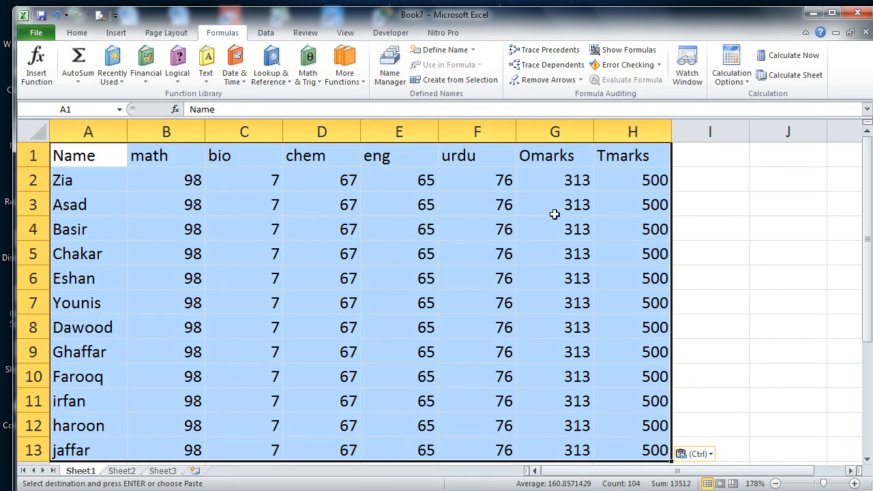
Step: Create names from the pasted table's left column only, with Top row unchecked
click(447, 80)
click(532, 189)
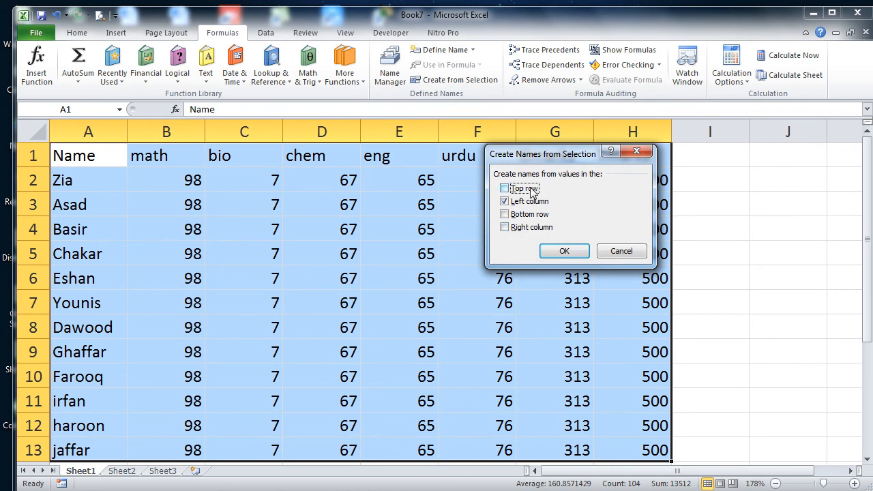
click(565, 251)
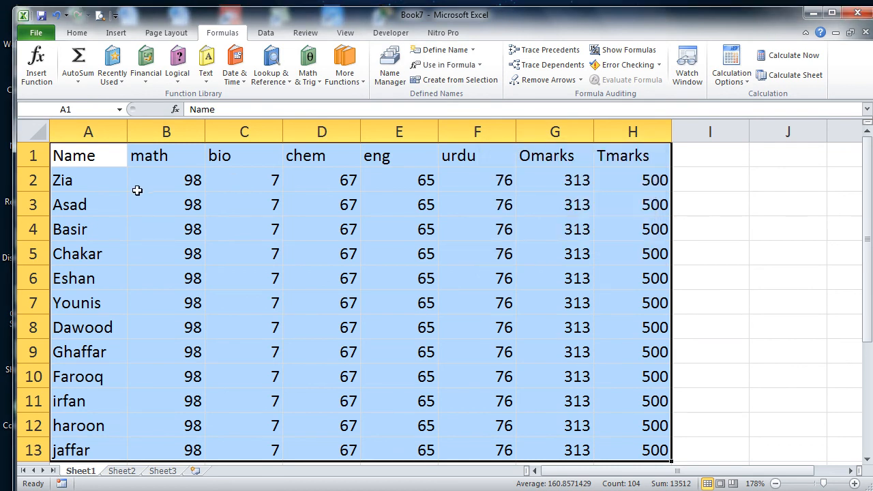
click(120, 109)
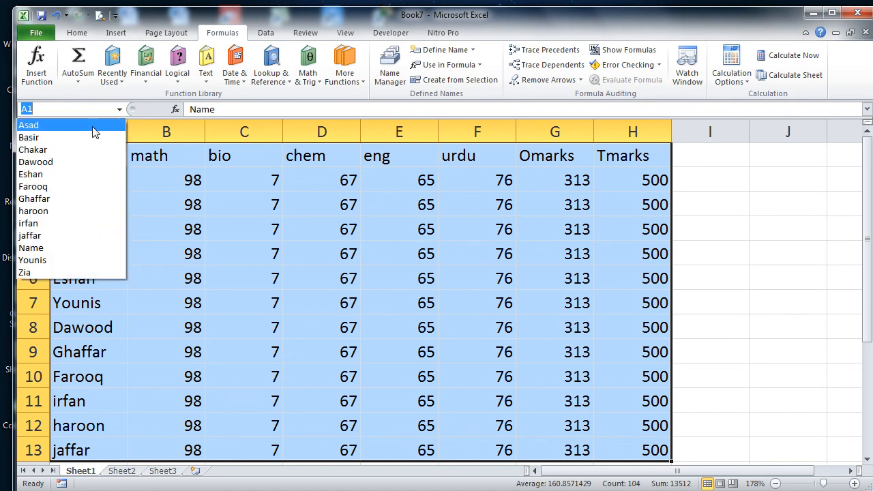
click(99, 127)
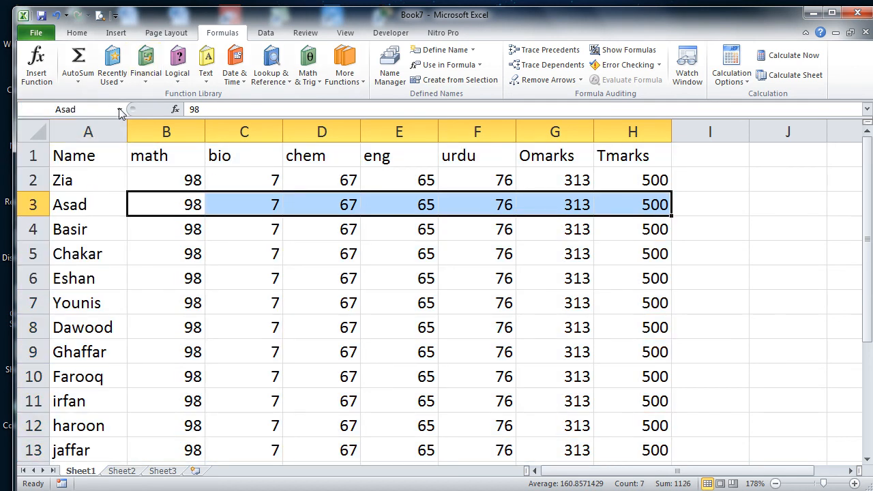
click(120, 110)
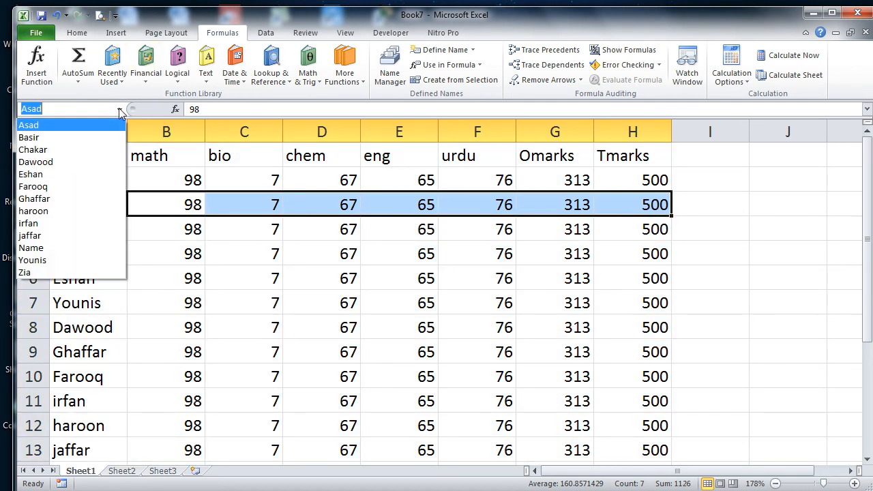
click(62, 275)
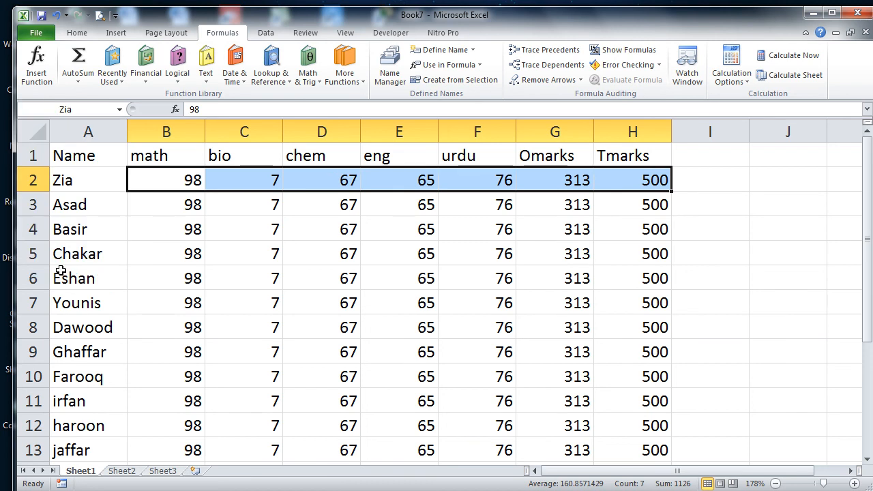
click(119, 109)
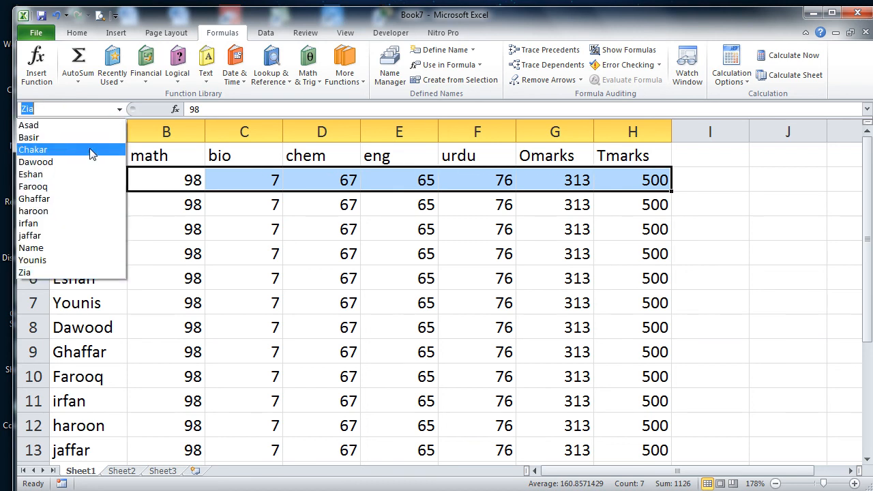
click(71, 186)
click(119, 109)
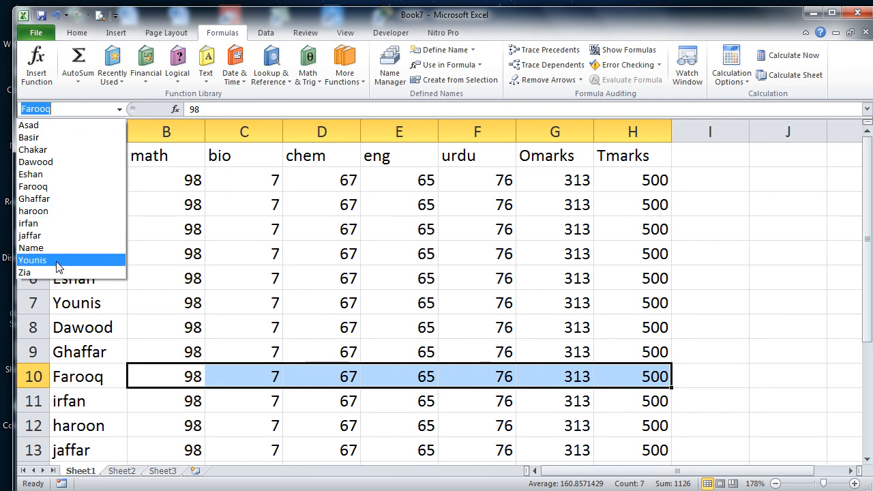
click(64, 188)
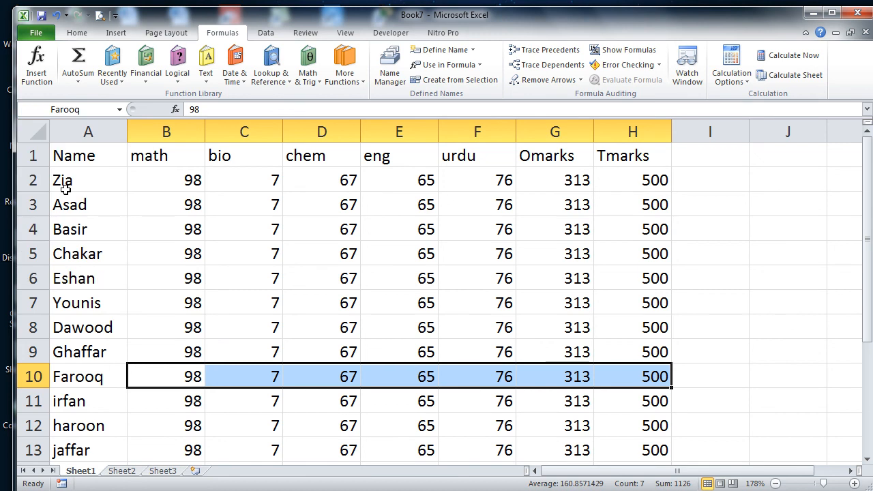
click(120, 109)
click(76, 159)
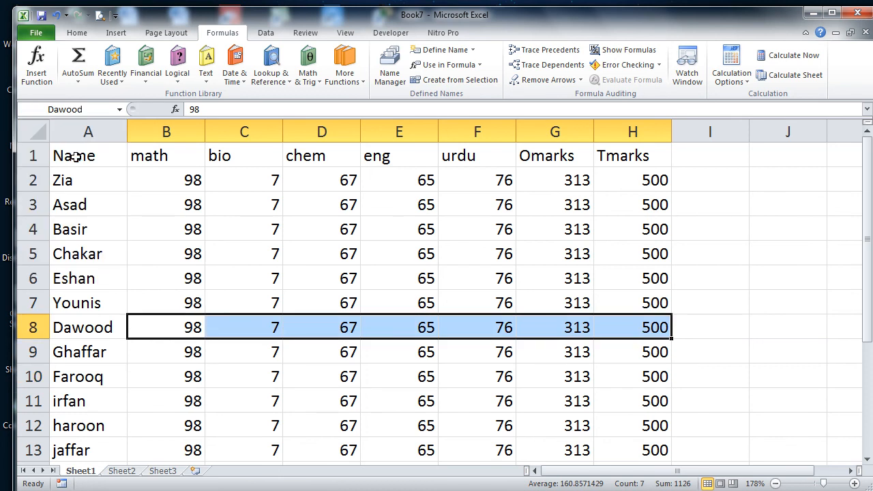
click(309, 269)
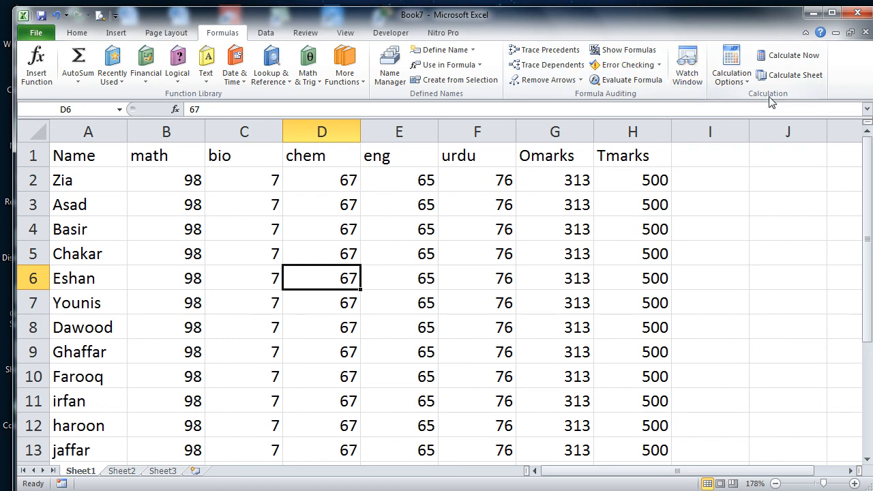
click(793, 490)
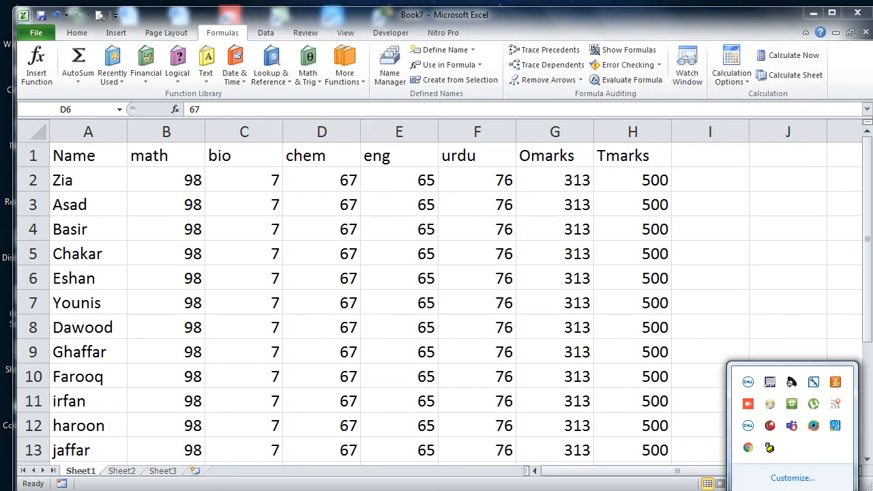
click(771, 426)
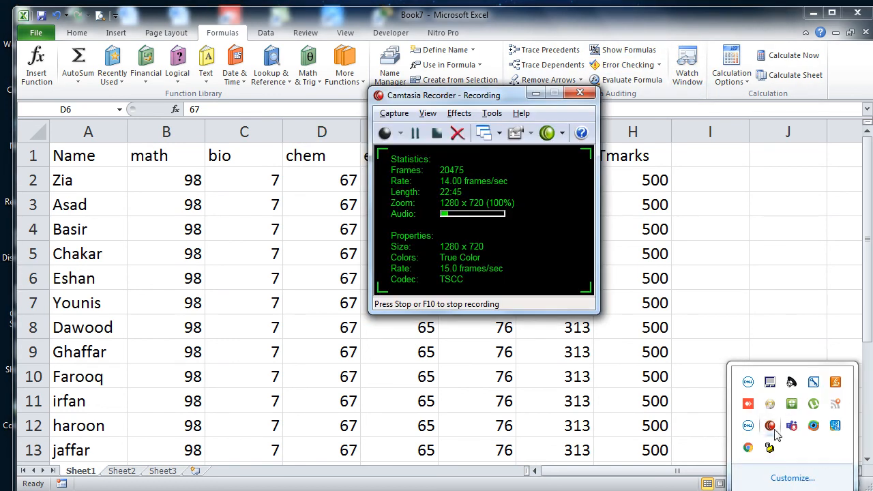